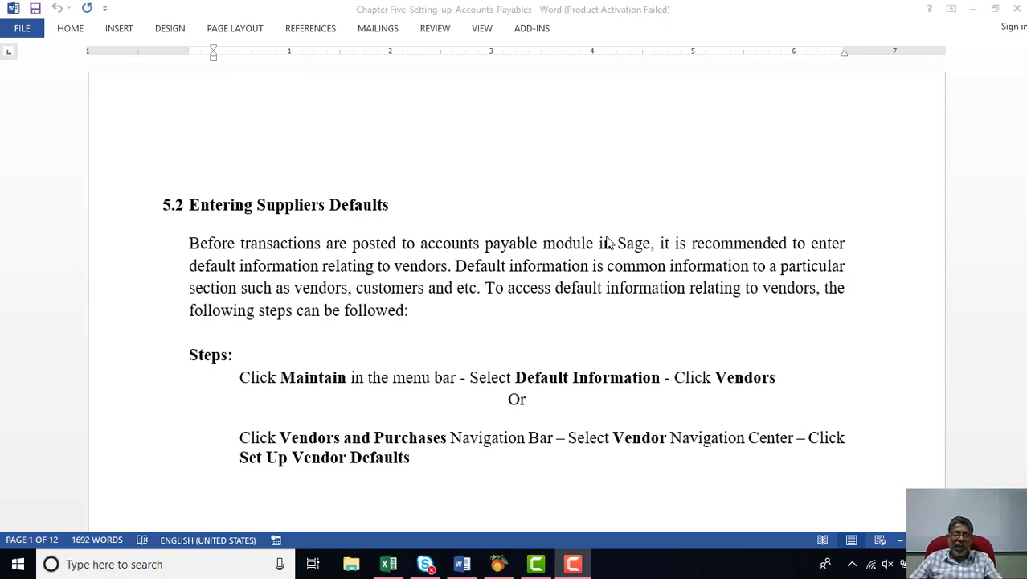
Step: Switch to Peachtree Accounting and open the default information for vendors
left_click(499, 564)
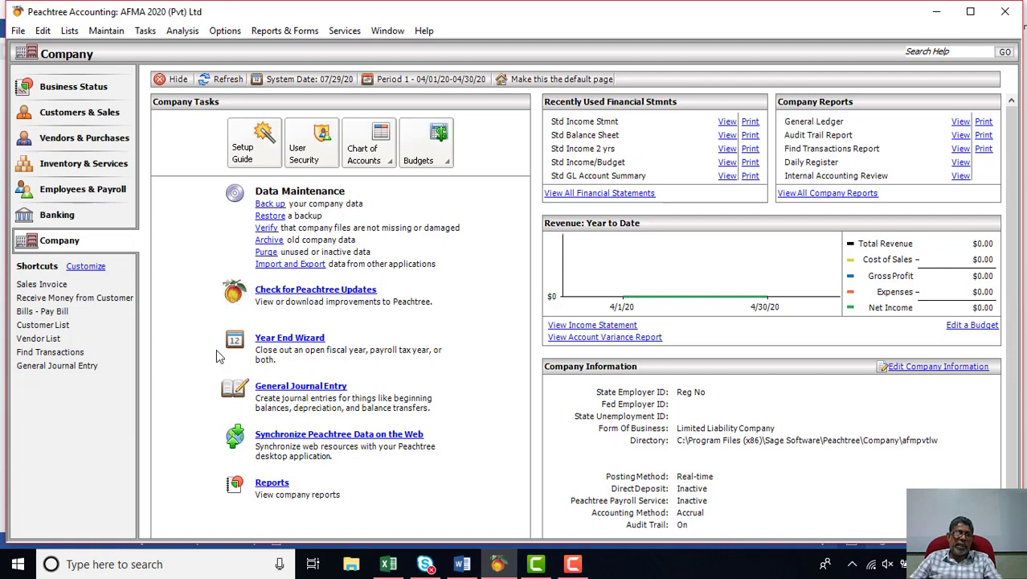
left_click(106, 32)
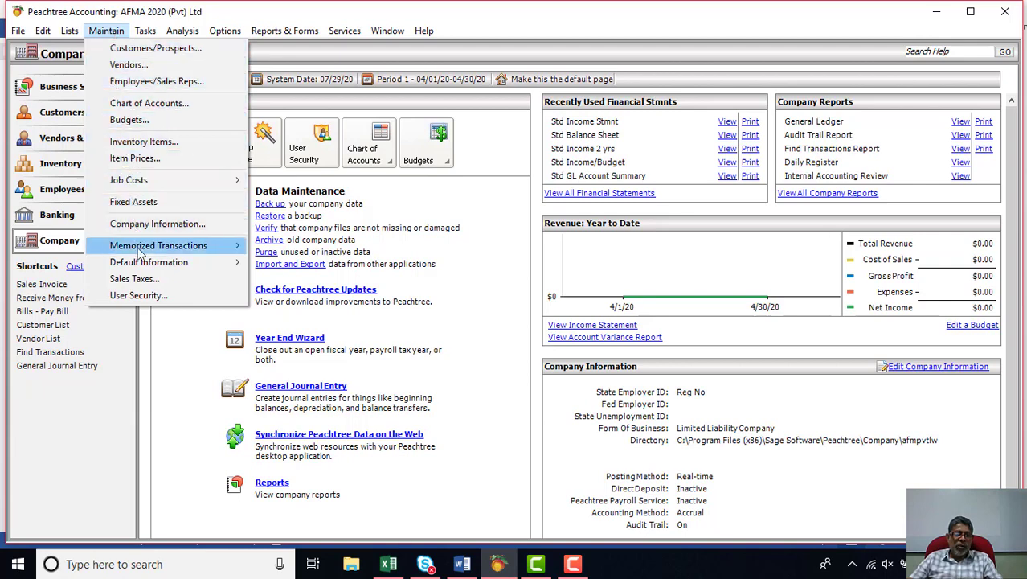
mouse_move(149, 272)
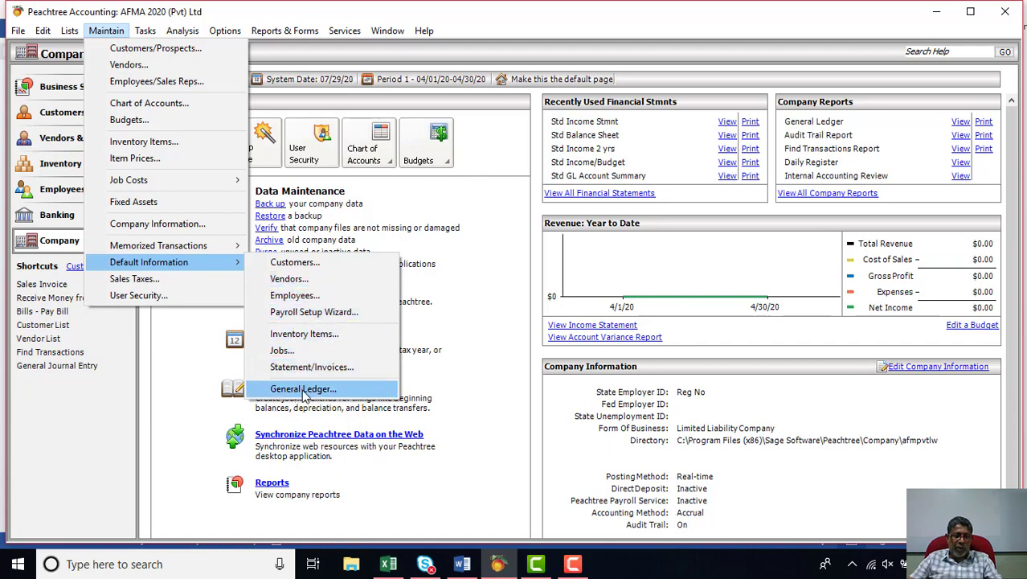
left_click(306, 281)
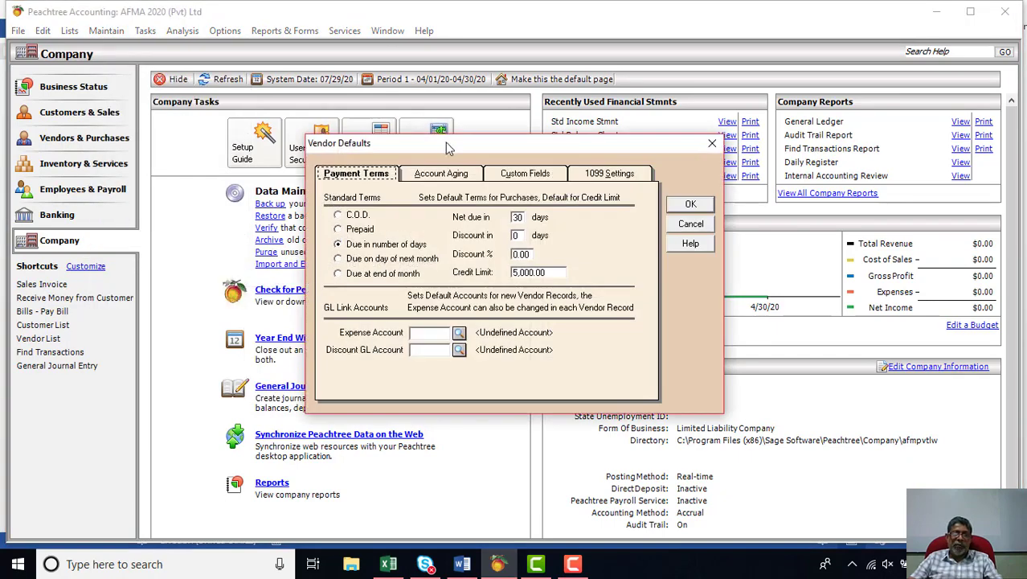
left_click_drag(438, 147, 389, 78)
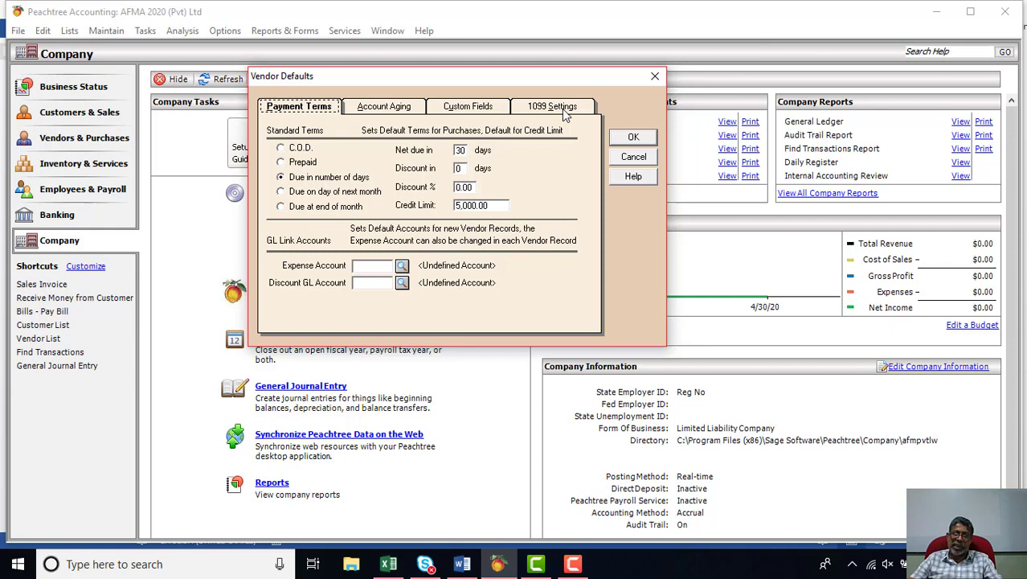
Step: Review the Account Aging, Custom Fields and 1099 Settings of the vendor defaults, and close the window
left_click(396, 111)
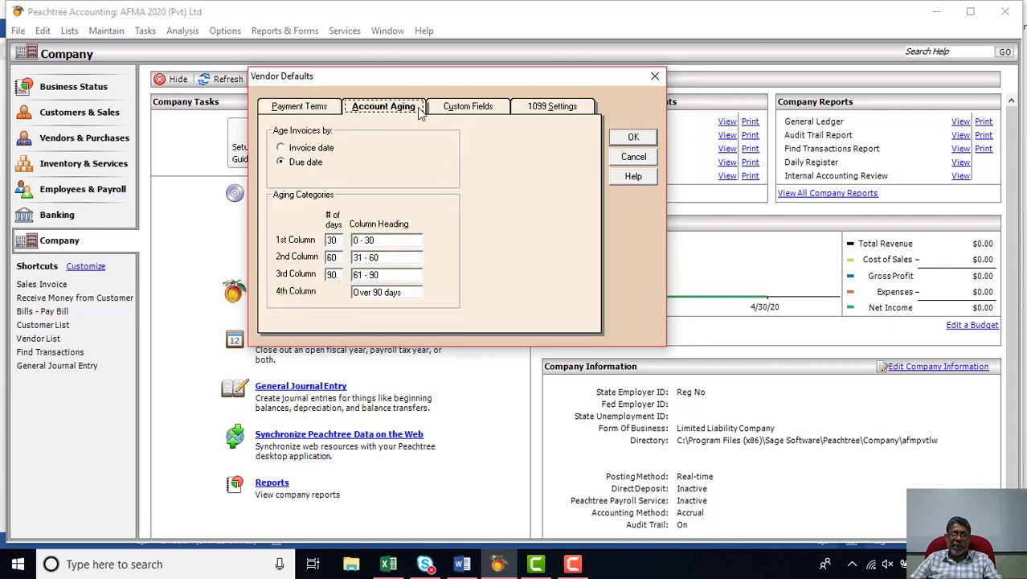
left_click(463, 111)
left_click(521, 111)
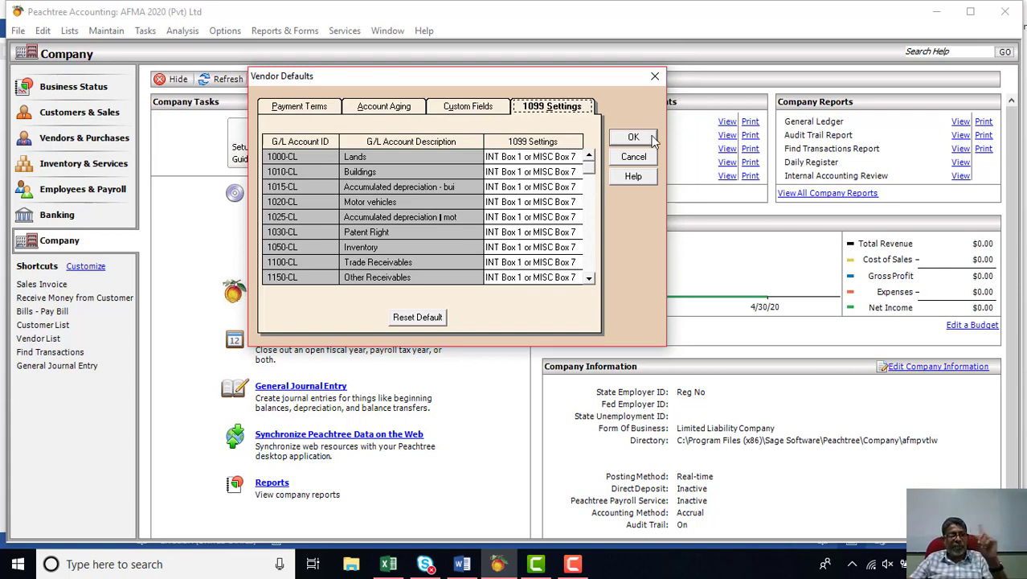
left_click(655, 77)
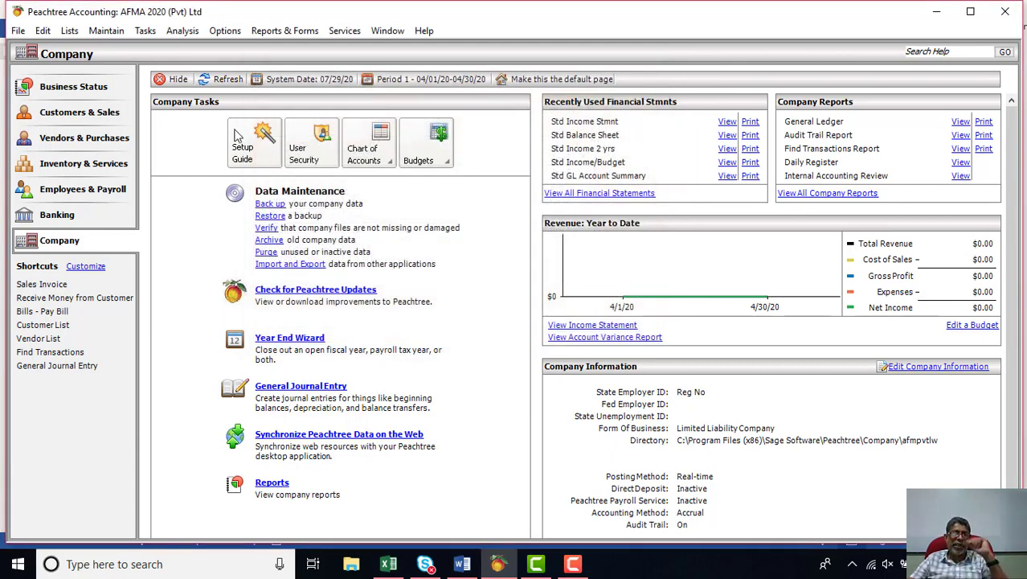
Step: Reopen the vendor default information from the program options twice, closing it without changes each time
left_click(226, 31)
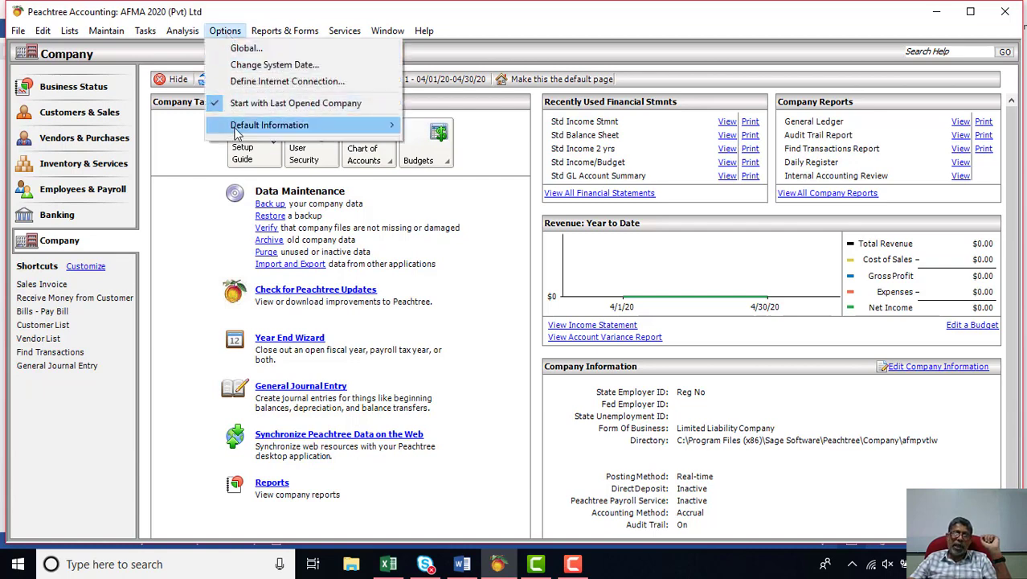
mouse_move(237, 132)
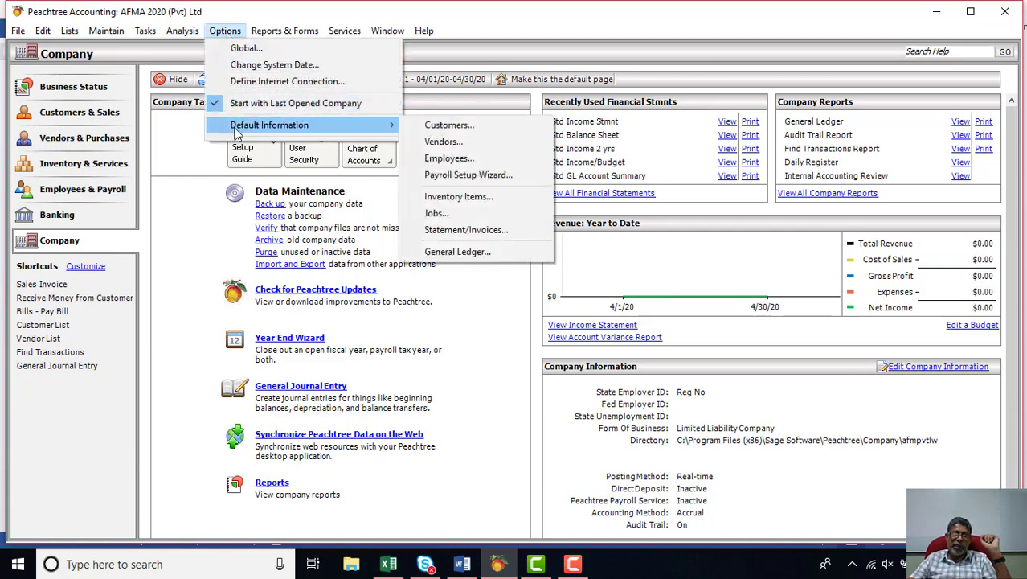
left_click(463, 143)
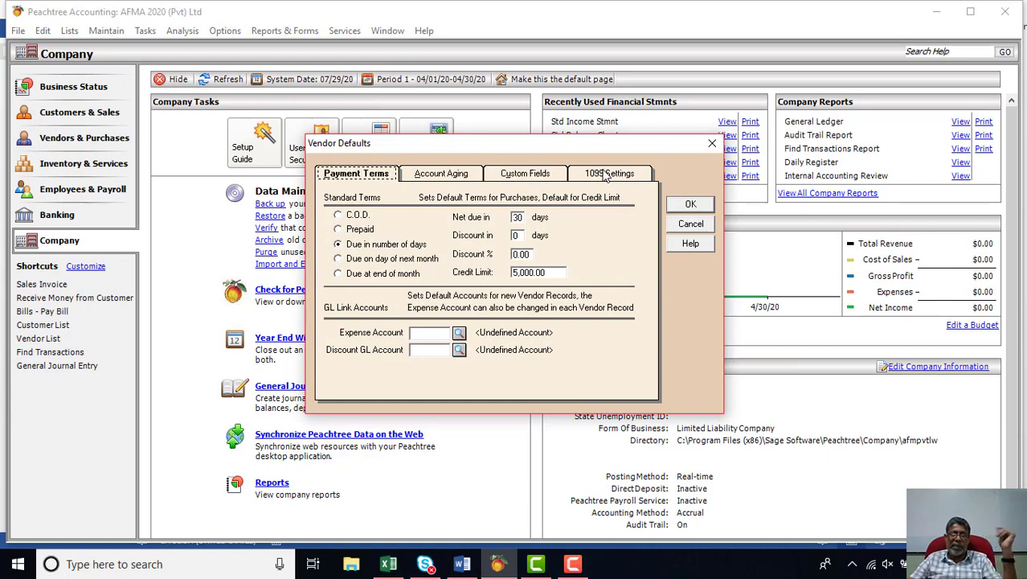
left_click(720, 147)
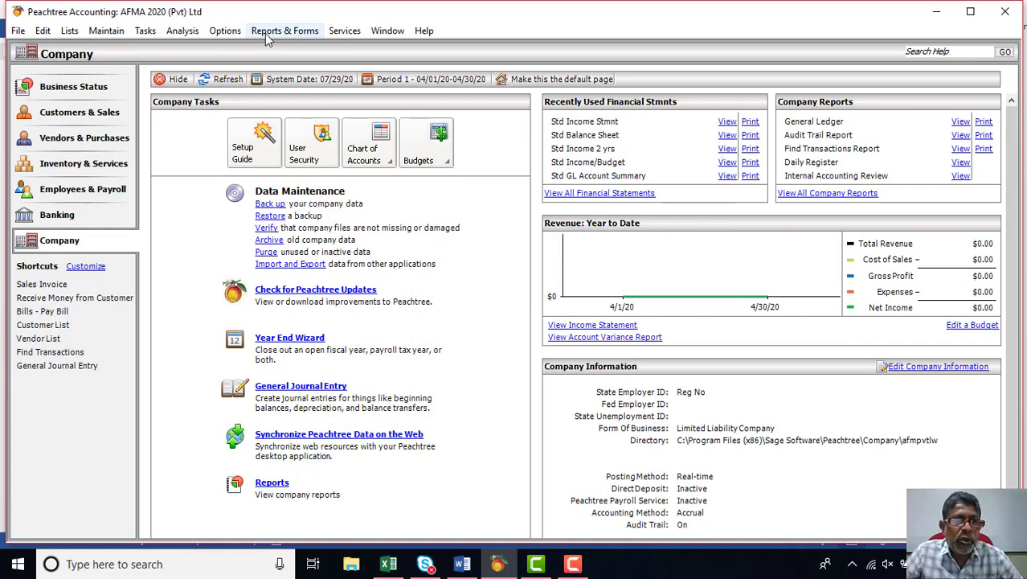
left_click(226, 32)
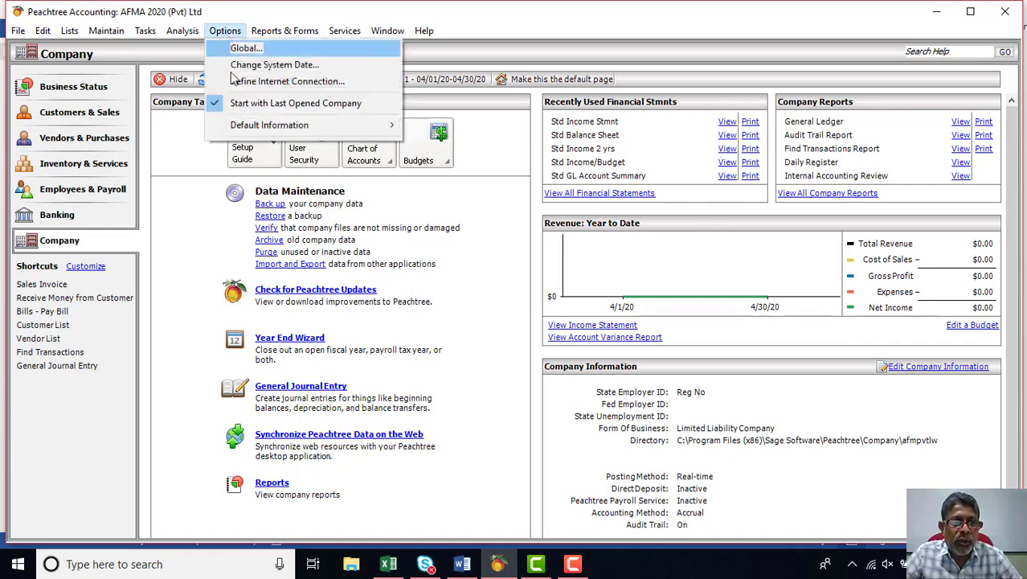
mouse_move(245, 129)
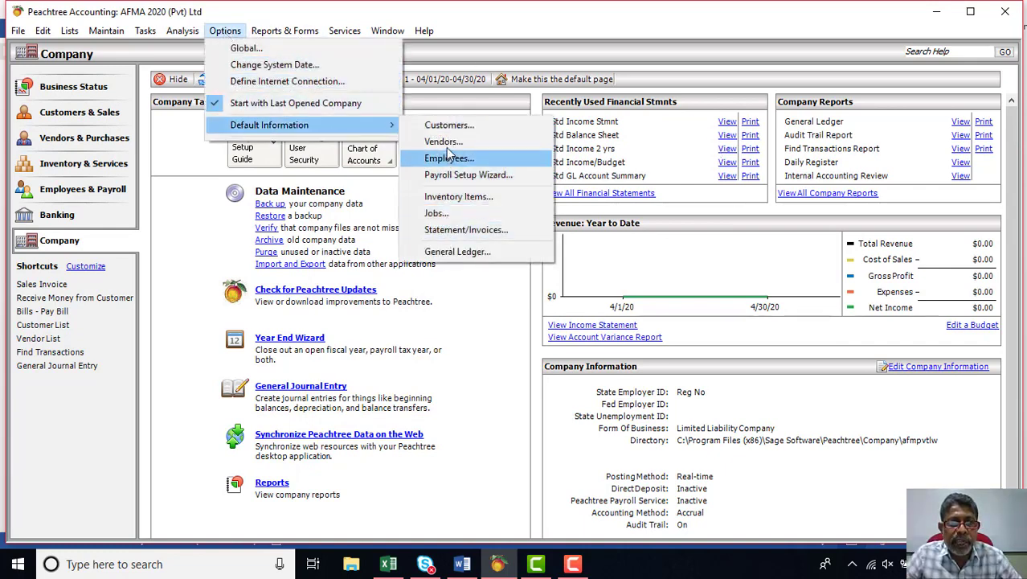
left_click(447, 142)
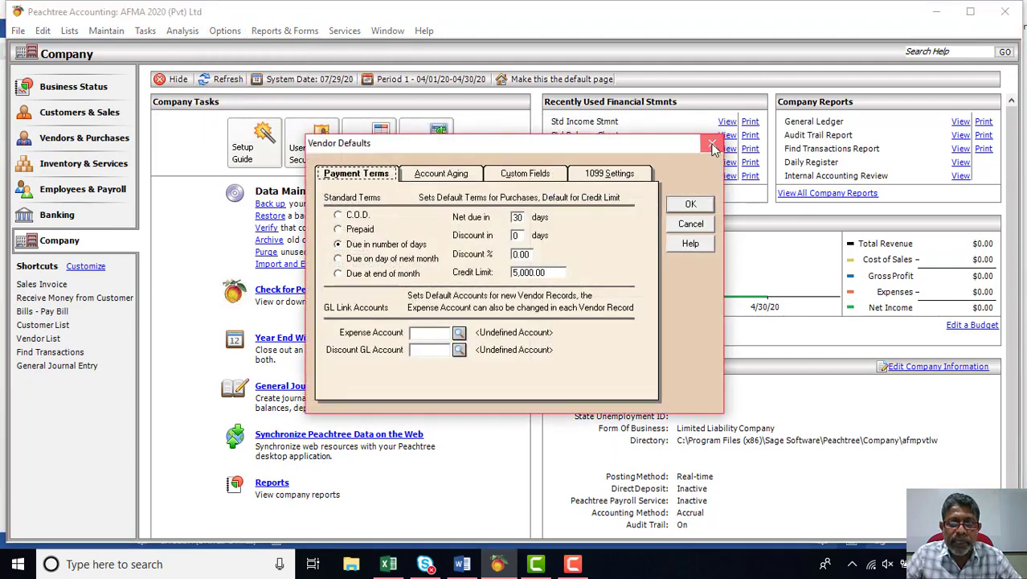
left_click(677, 193)
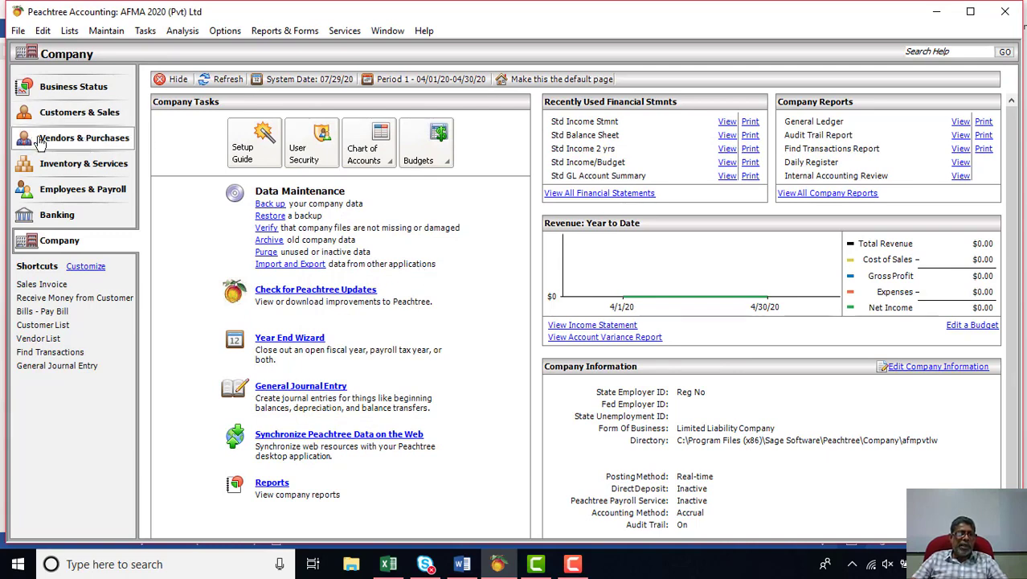
Step: Open Set Up Vendor Defaults from the Vendors & Purchases navigation center
left_click(91, 143)
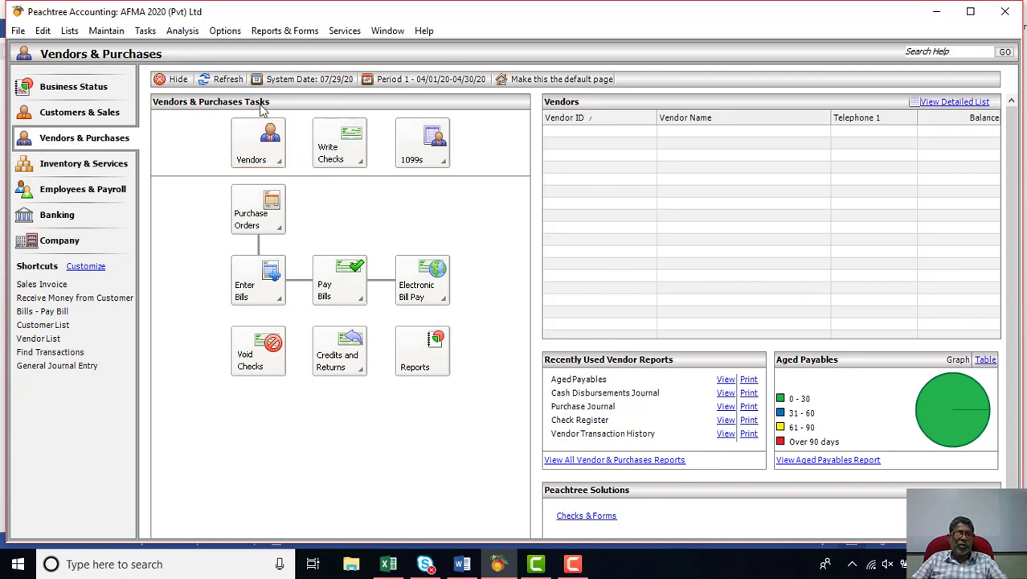
left_click(279, 165)
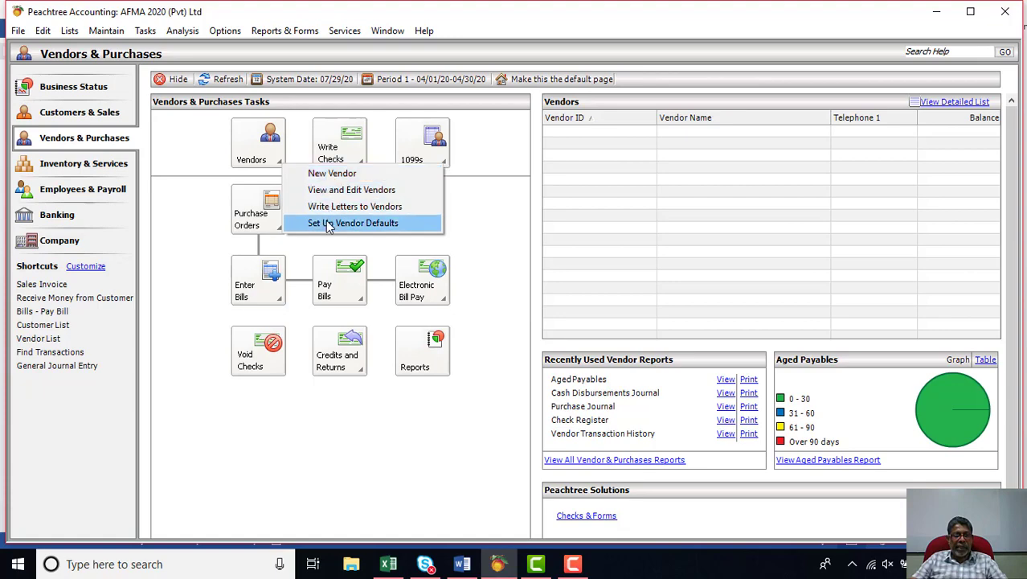
left_click(388, 230)
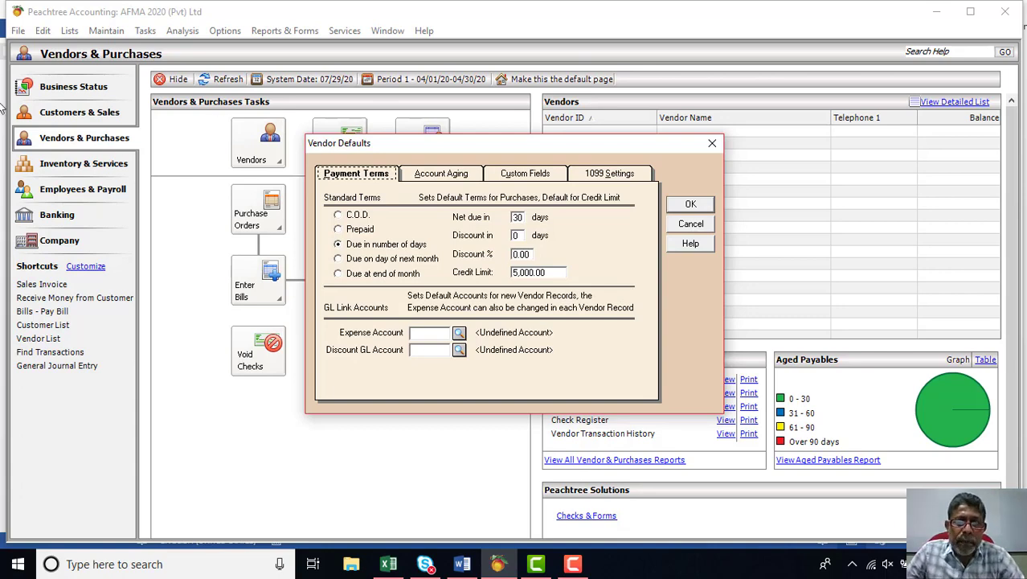
left_click_drag(442, 145, 423, 62)
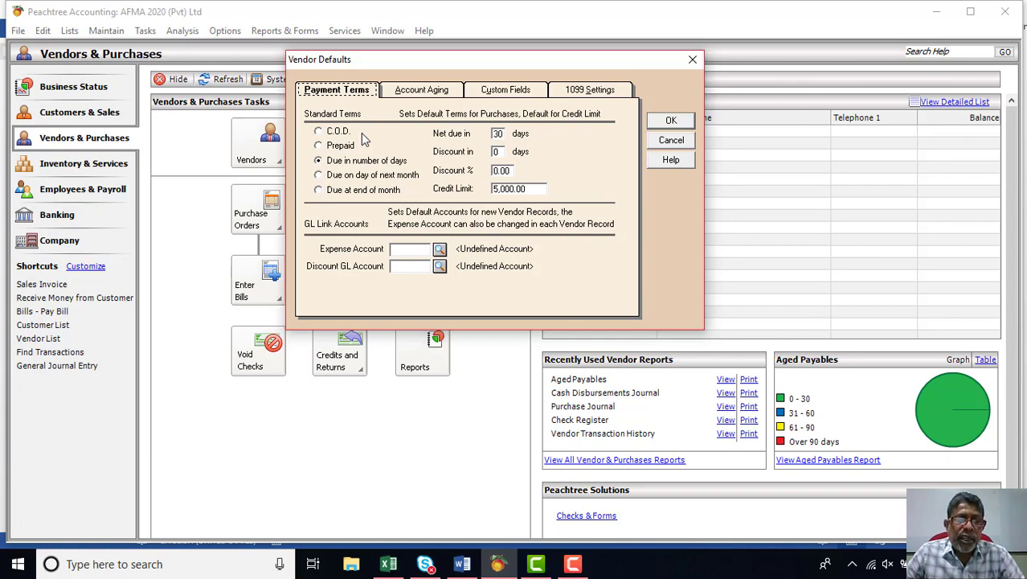
Step: Try other standard payment terms, and choose Due in number of days with net due in 30 days
left_click(319, 133)
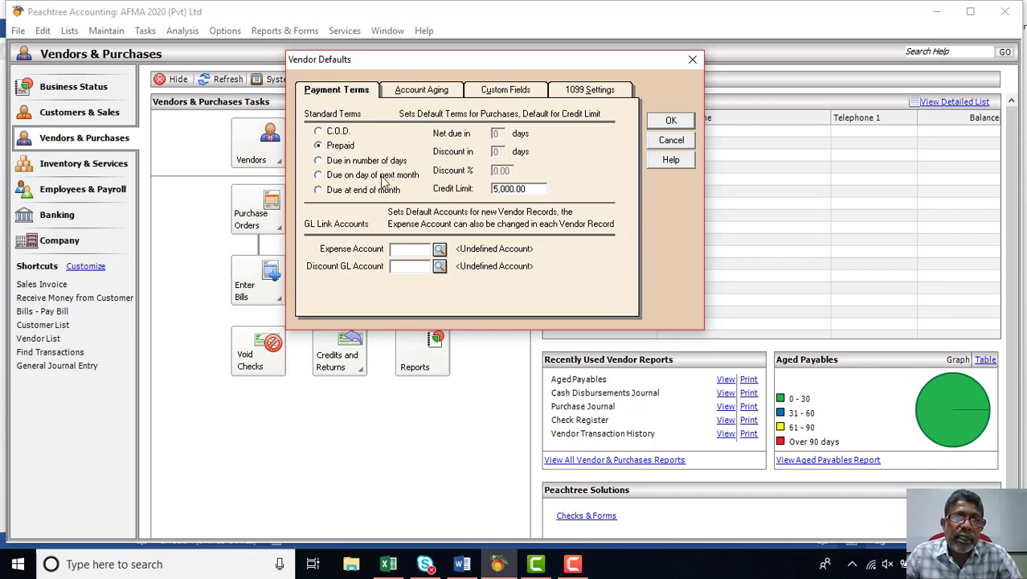
left_click(320, 162)
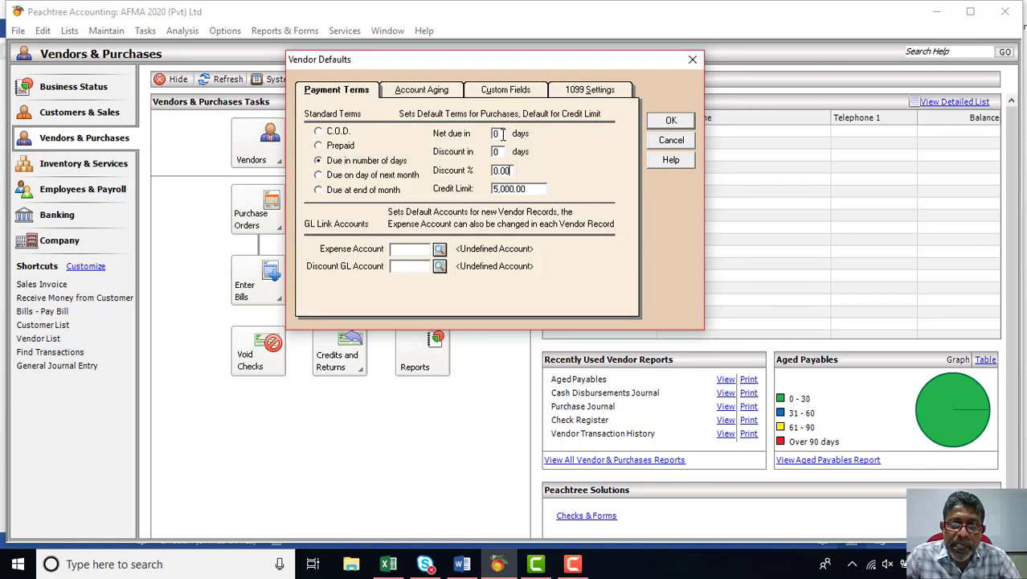
key("BackSpace")
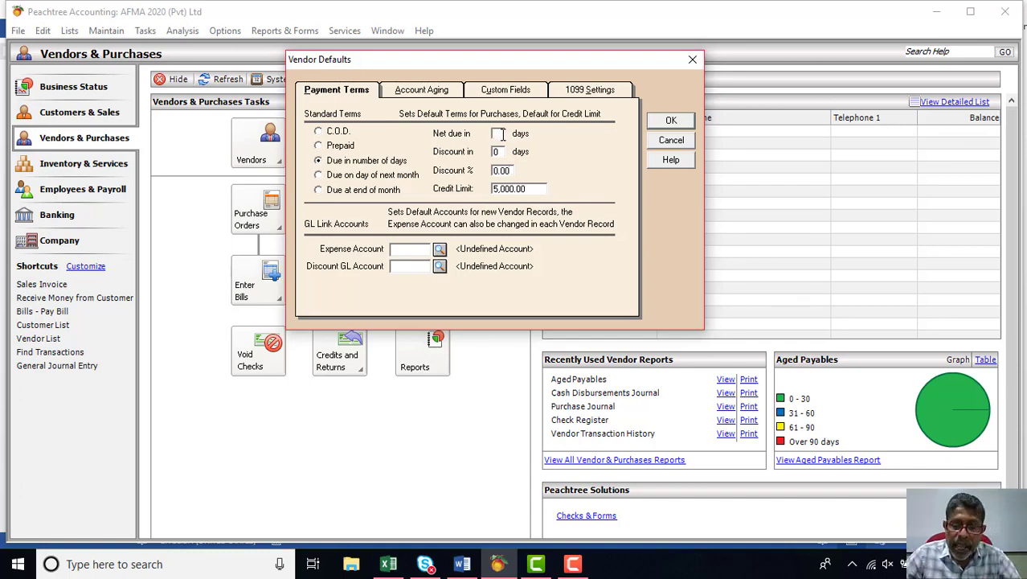
type("30")
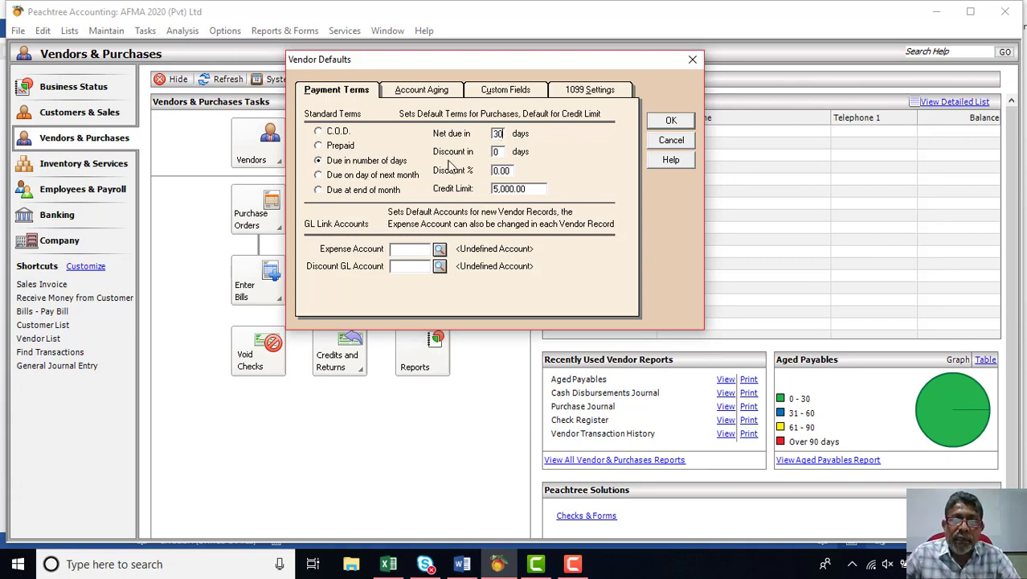
Step: Set the default vendor discount to 2.00% when paid in 10 days
left_click(499, 153)
key("BackSpace")
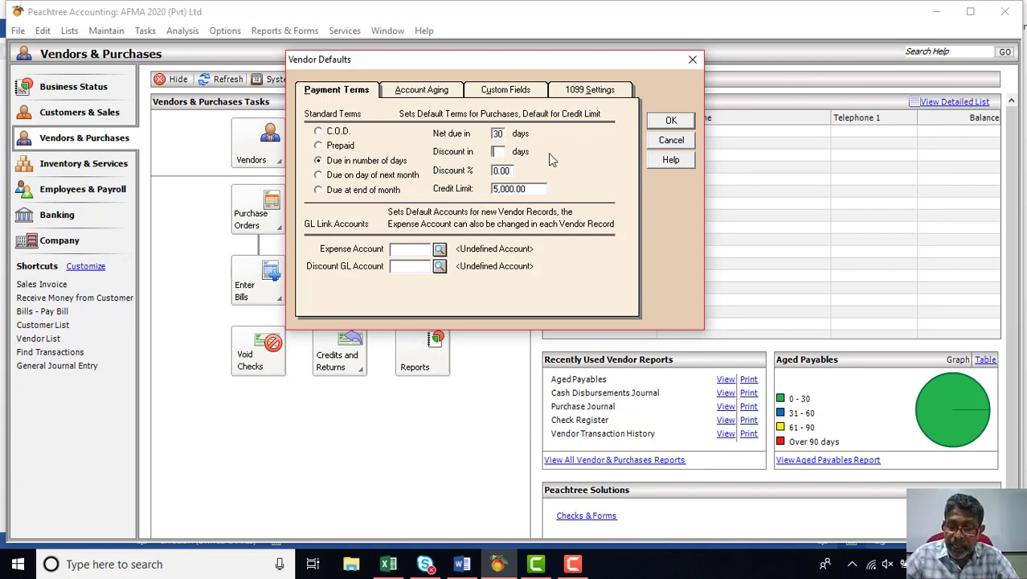
type("10")
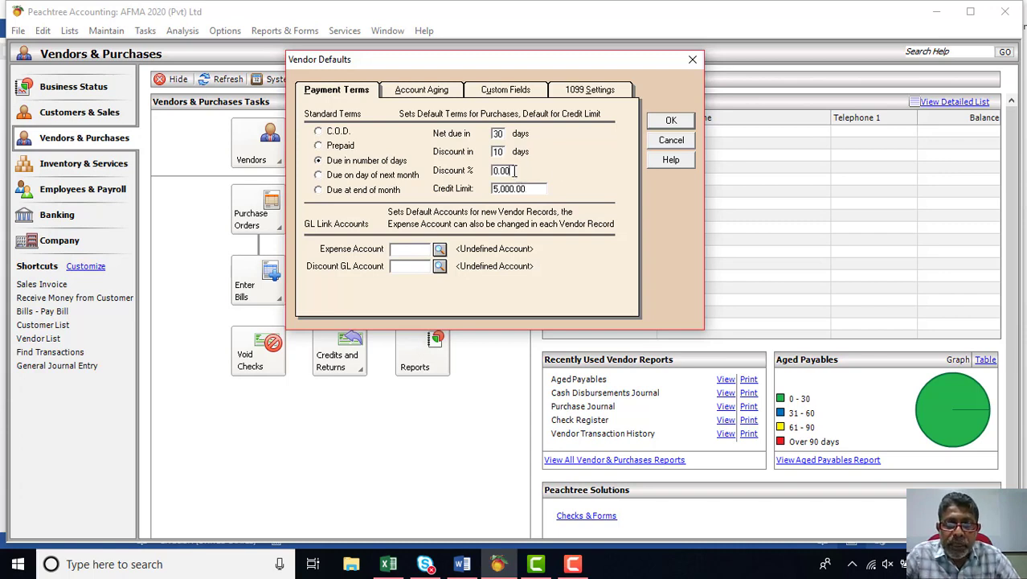
left_click_drag(515, 171, 491, 171)
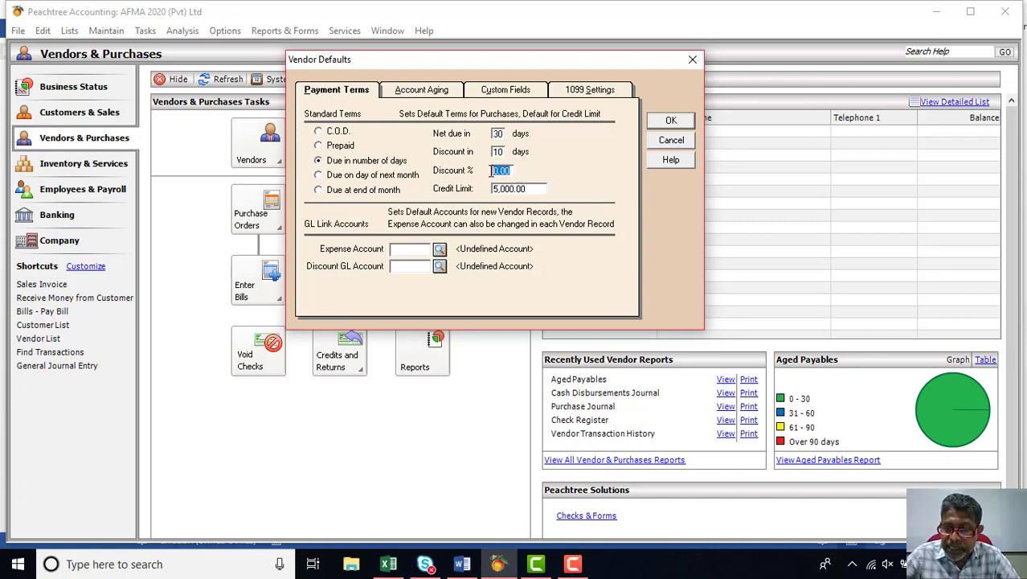
key("Tab")
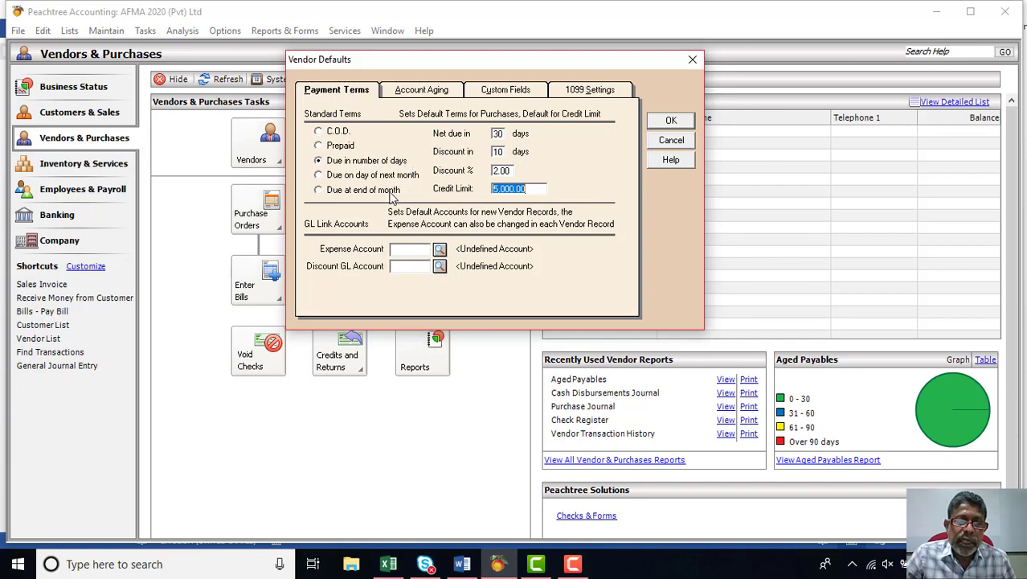
Step: Try the terms Due on day of next month and Due at end of month, and return to Due in number of days
left_click(319, 175)
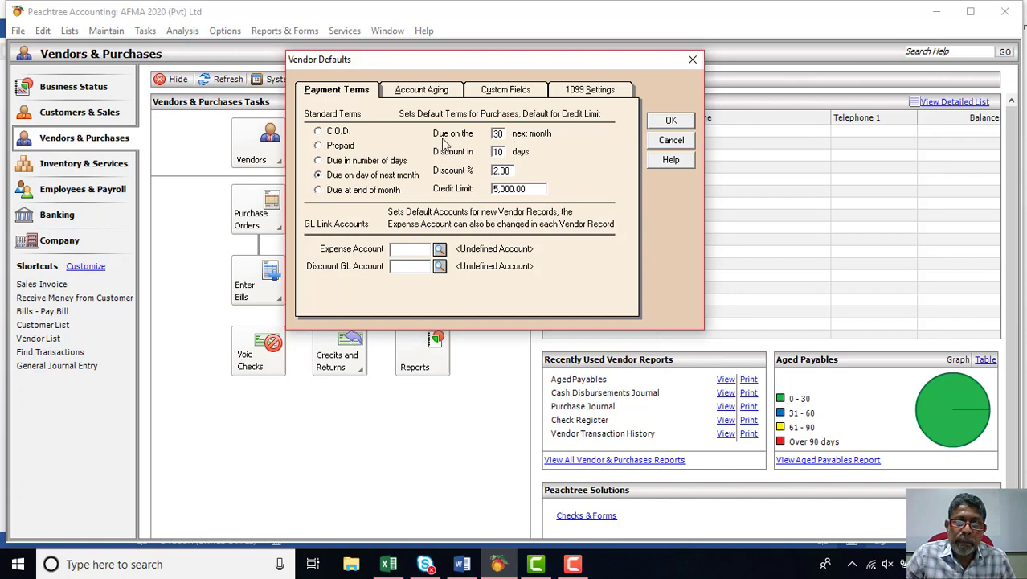
left_click(496, 134)
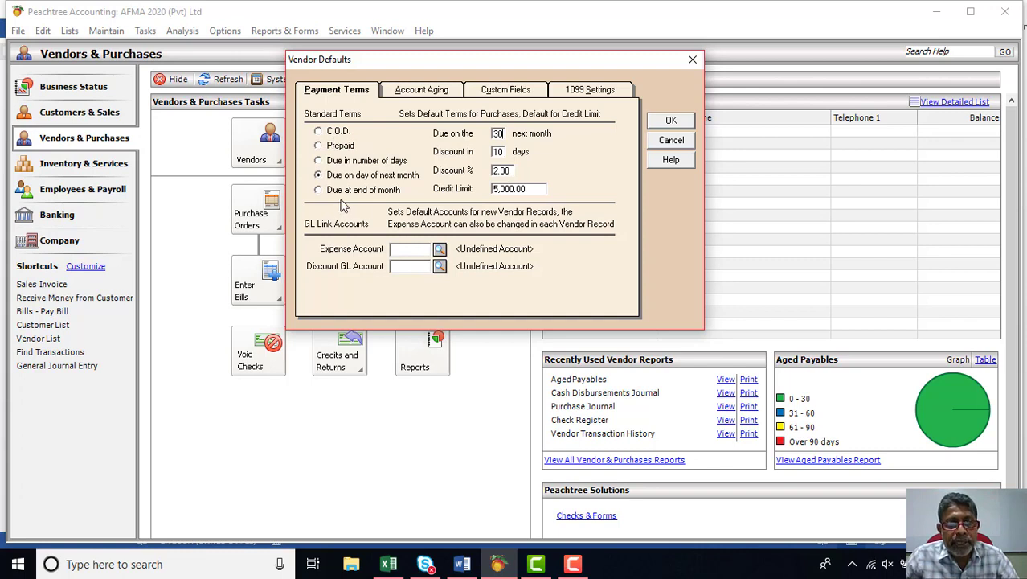
left_click(319, 191)
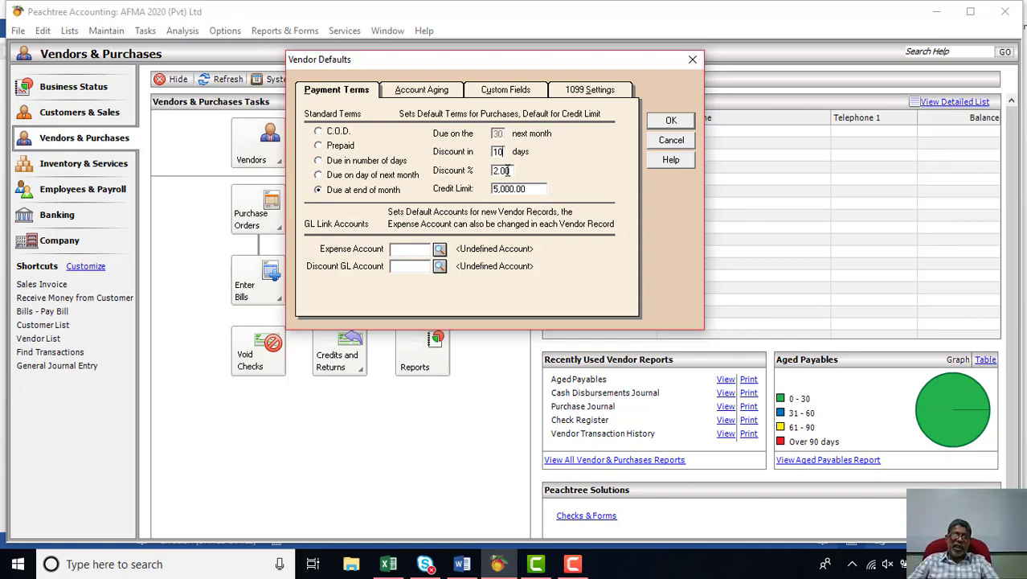
left_click_drag(507, 171, 453, 168)
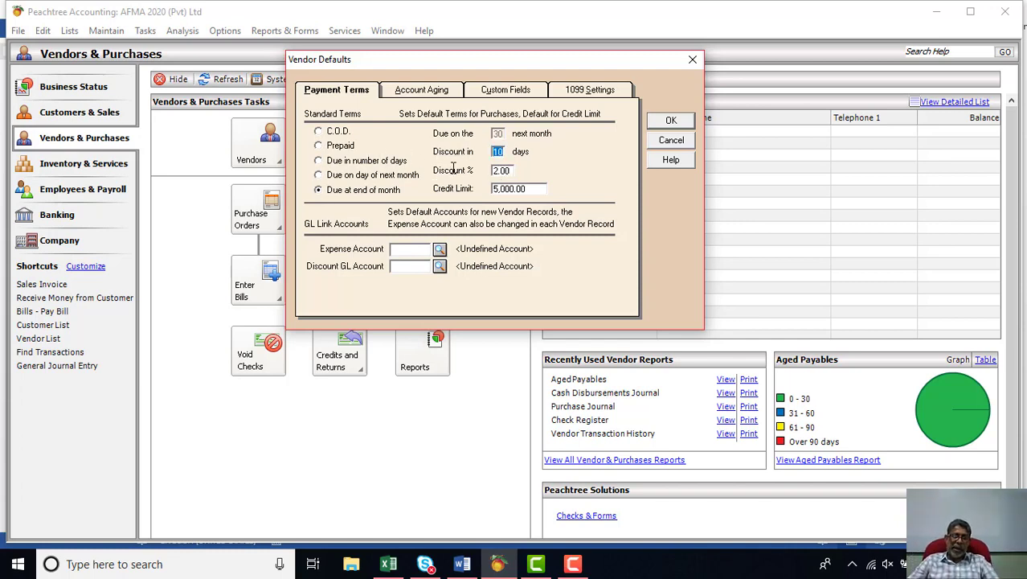
left_click(319, 160)
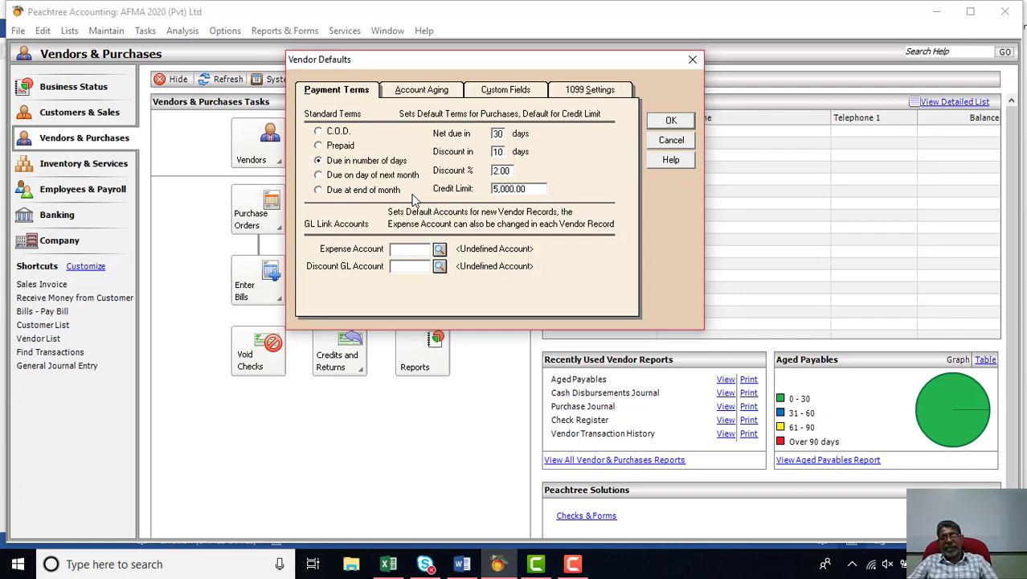
Step: Highlight the default credit limit, and switch to the Word chapter to read the Payment Terms Tab section
left_click(539, 189)
left_click_drag(538, 189, 492, 189)
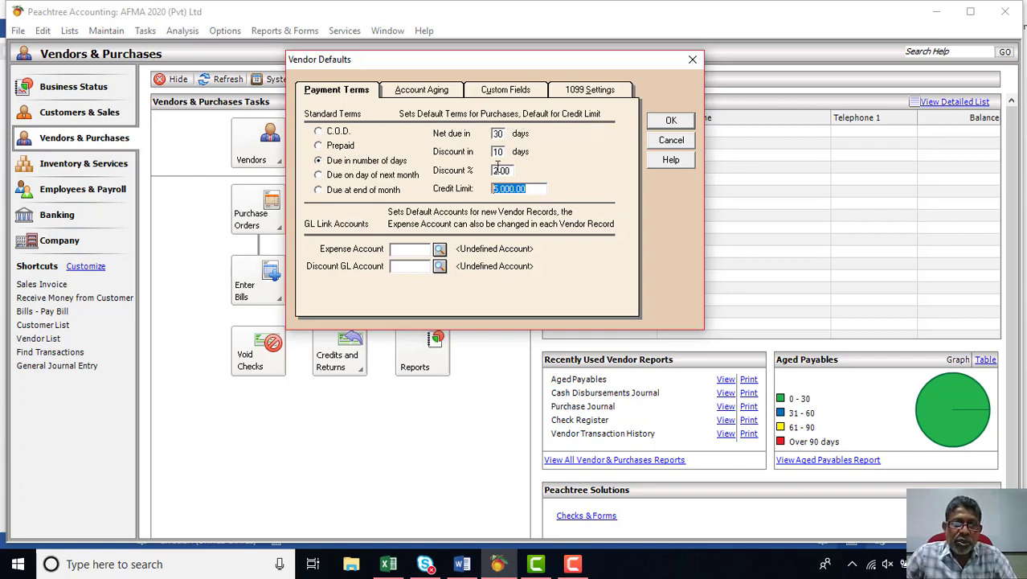
left_click(467, 565)
scroll(578, 406, "down", 8)
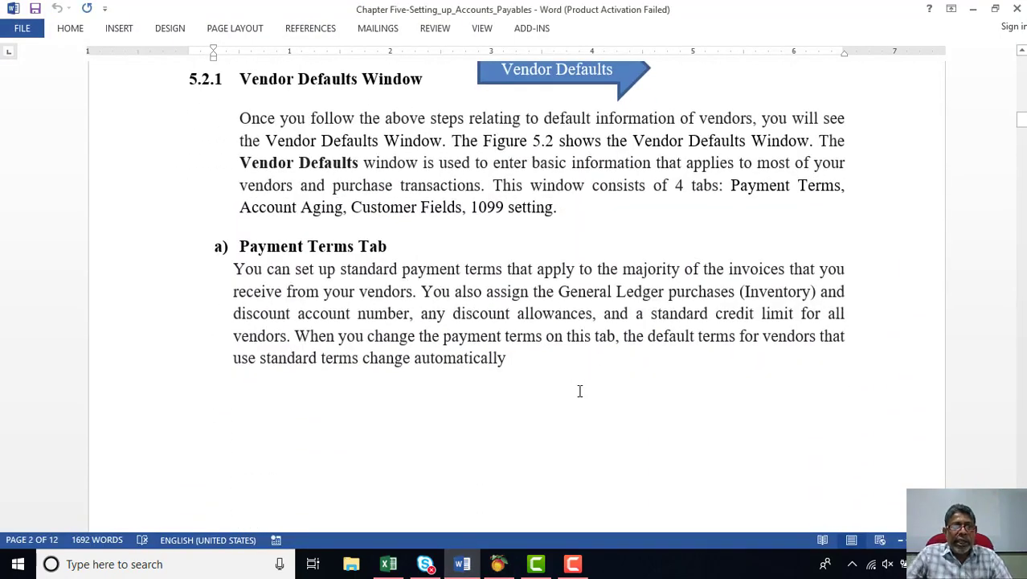
Step: Review the Vendor Payment Terms figure and read the Account Aging Tab section of the Word chapter
scroll(582, 388, "down", 3)
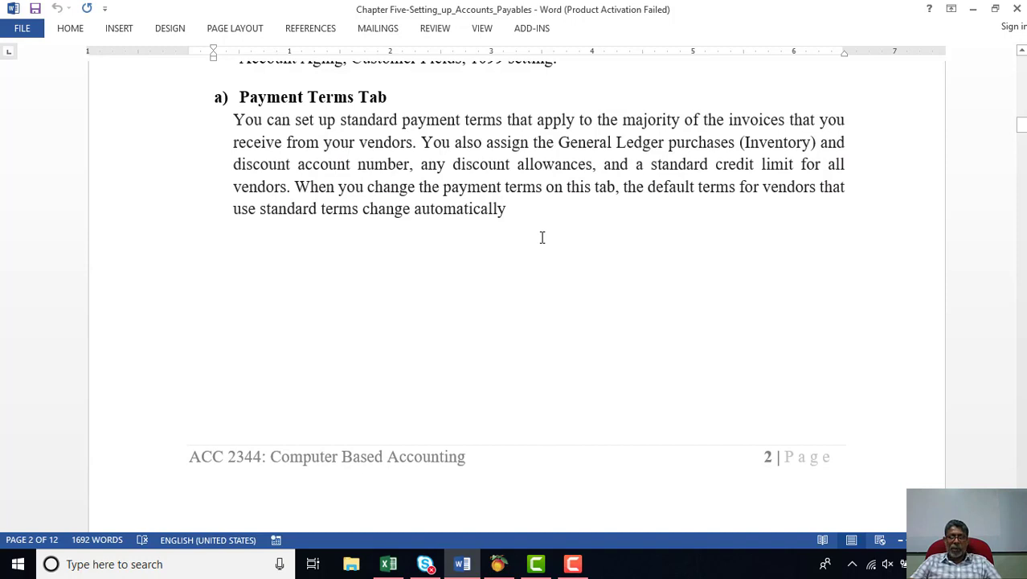
scroll(542, 238, "down", 10)
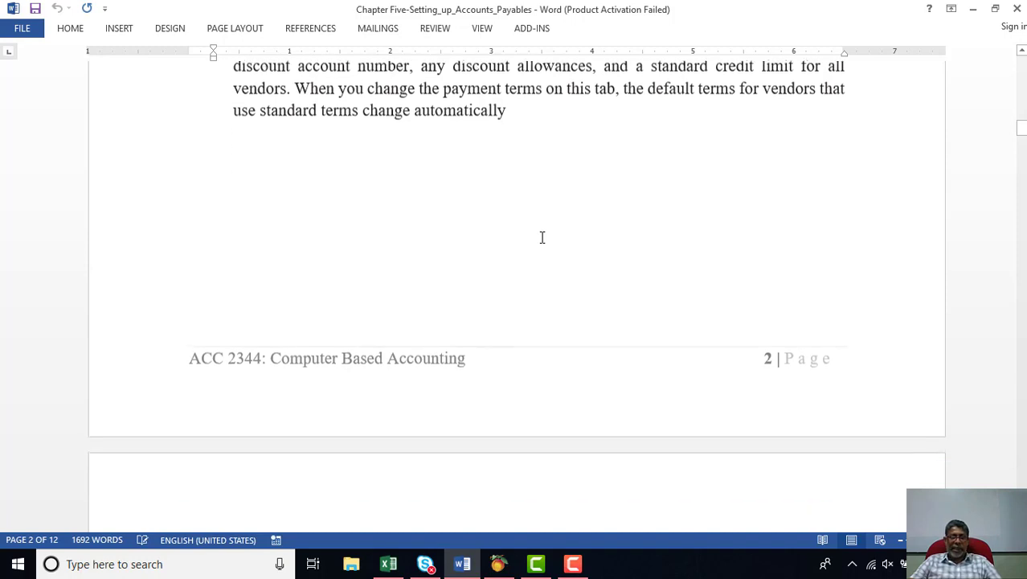
scroll(542, 237, "down", 3)
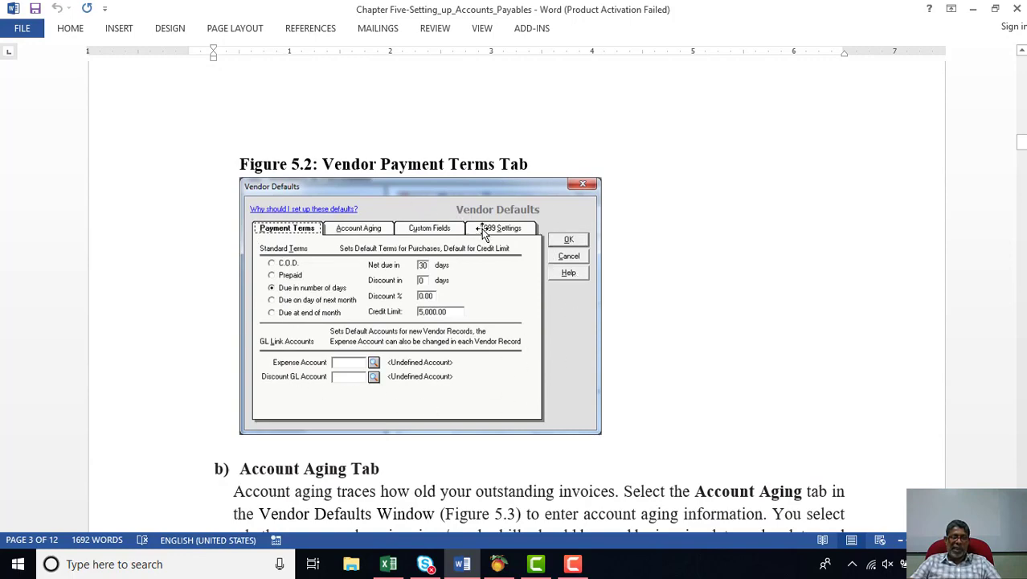
scroll(482, 230, "down", 5)
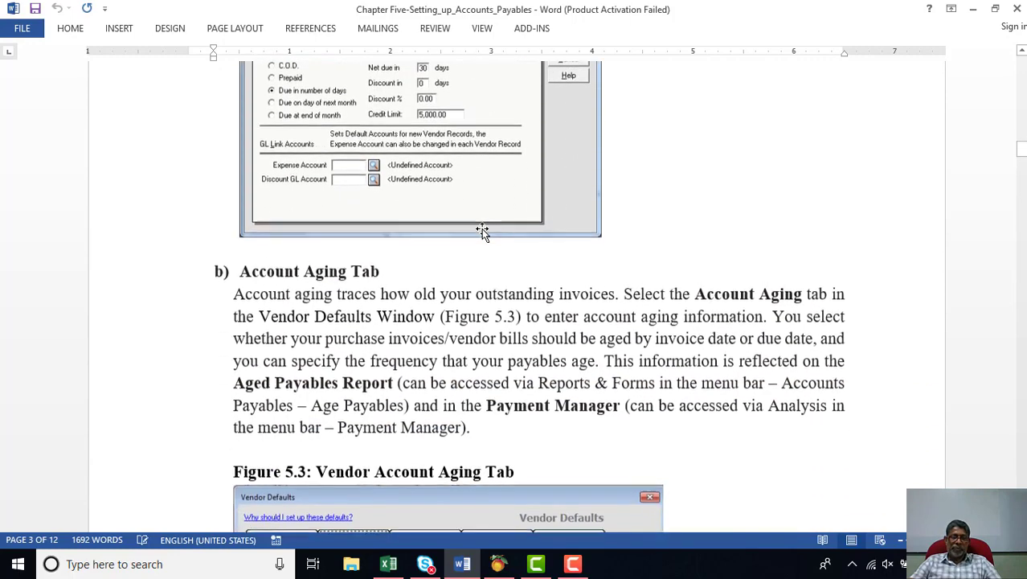
scroll(483, 231, "down", 3)
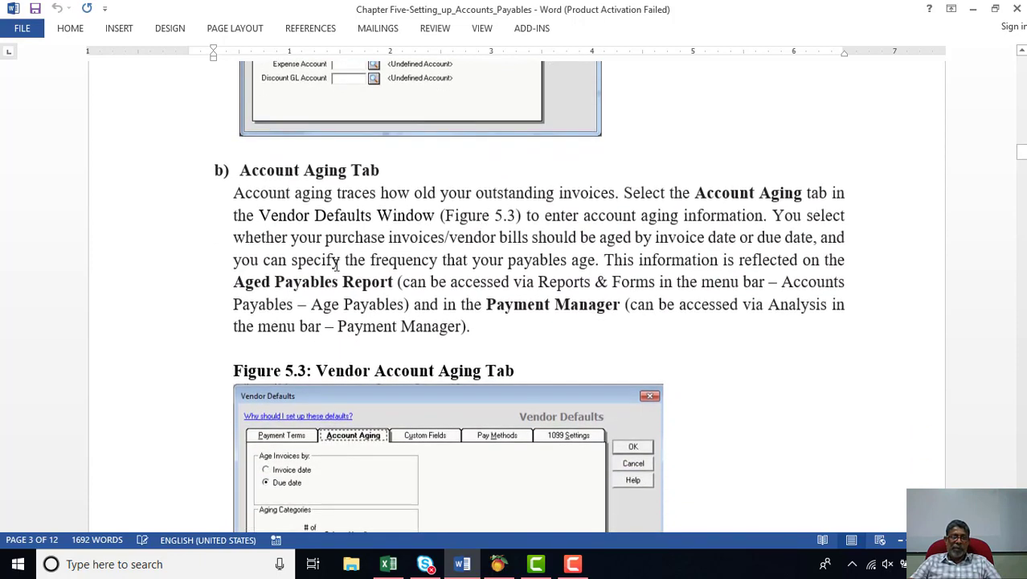
scroll(403, 169, "up", 3)
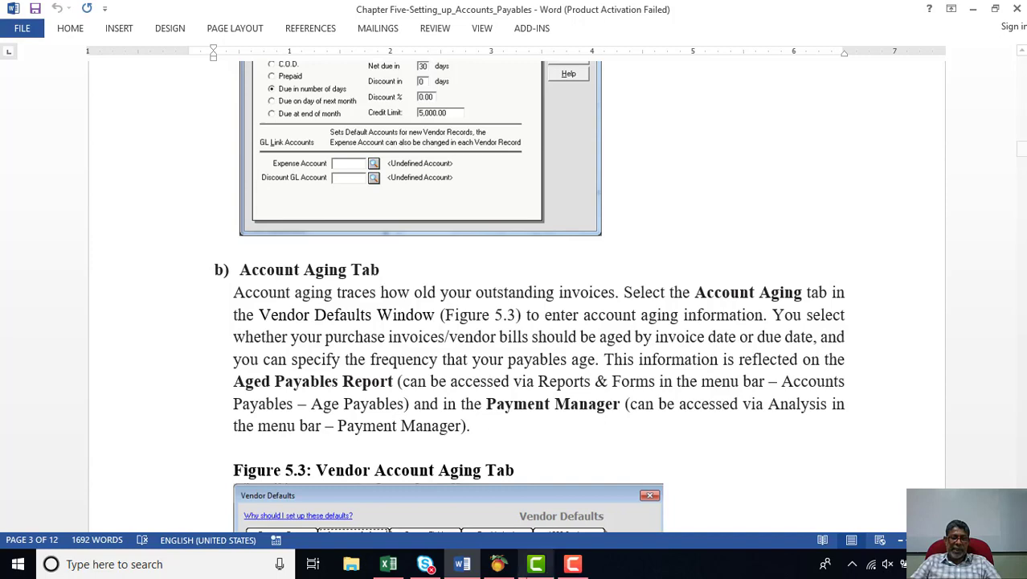
Step: Switch to Peachtree, browse the ledger account list for the default expense account, and close the list without choosing one
mouse_move(502, 564)
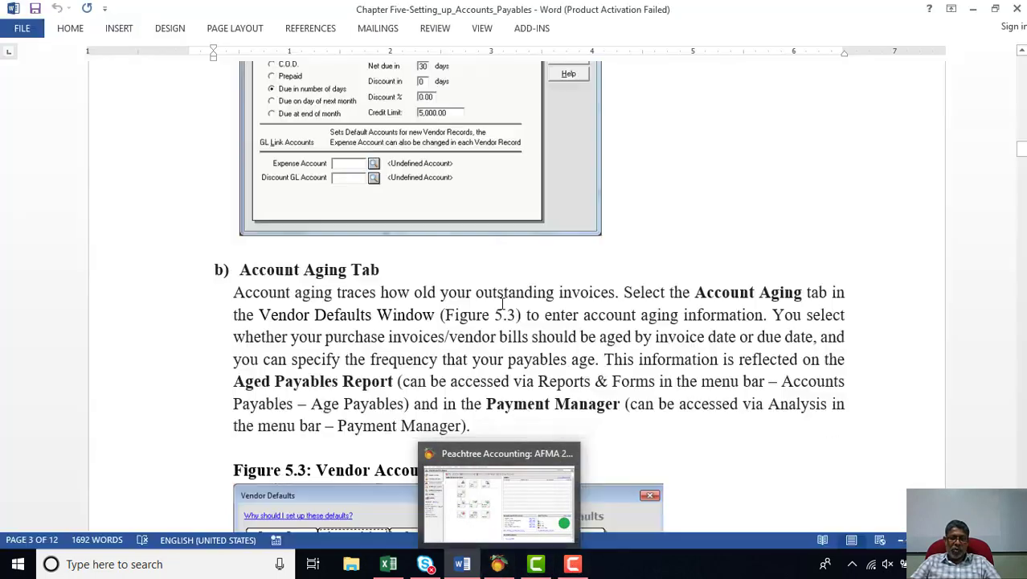
left_click(498, 564)
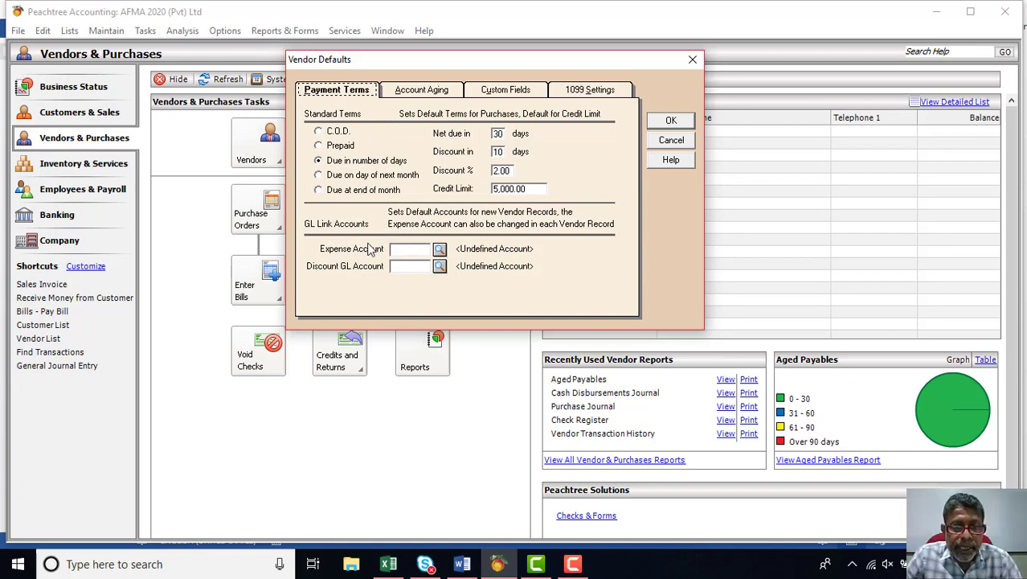
left_click(439, 249)
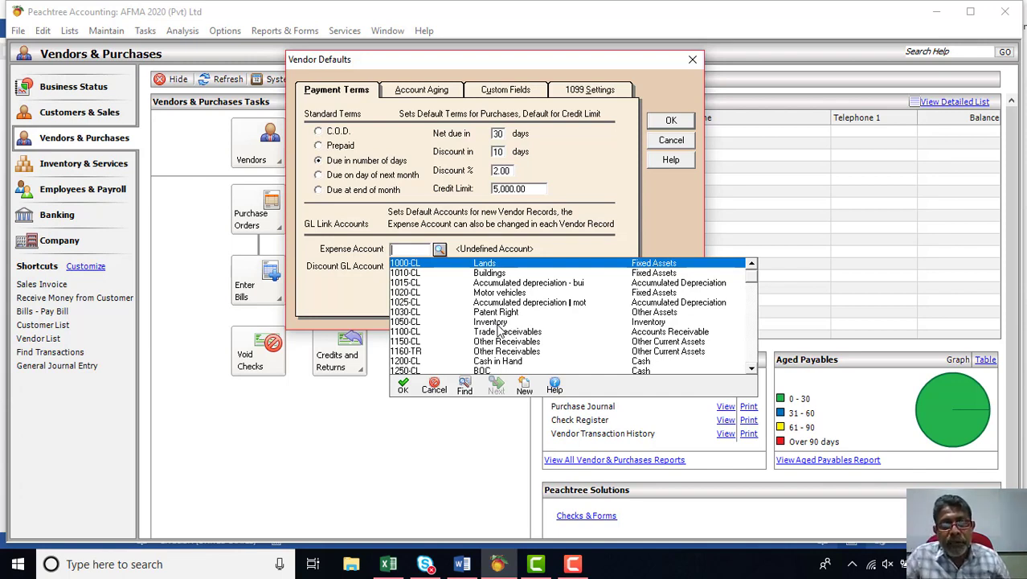
left_click(753, 369)
left_click(753, 369)
left_click(753, 369)
left_click(754, 369)
left_click(753, 369)
left_click(753, 369)
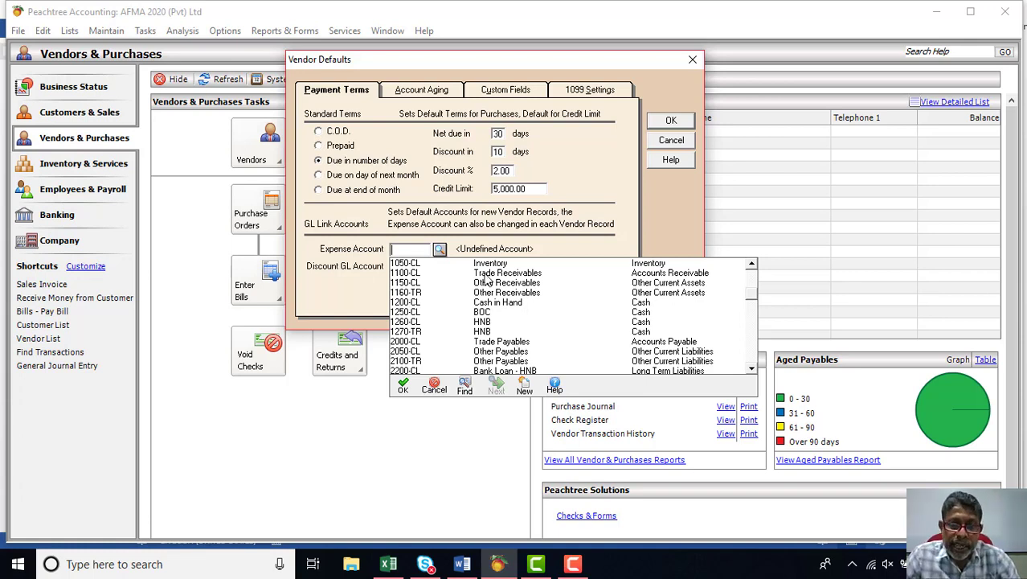
left_click(434, 389)
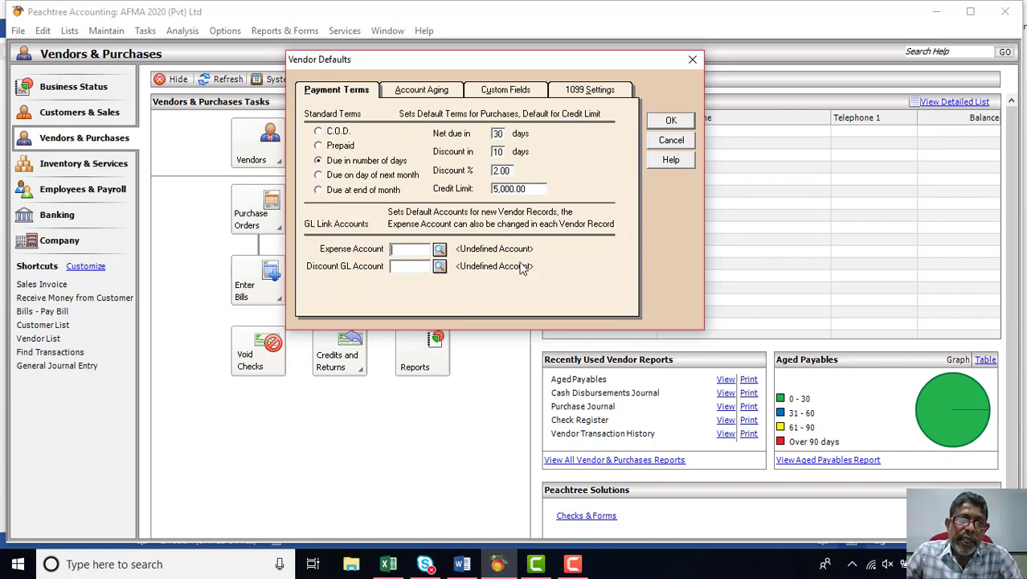
Step: Switch to the Word chapter, find the Activity 5.1 vendor defaults table, and highlight its payment terms rows
left_click(462, 563)
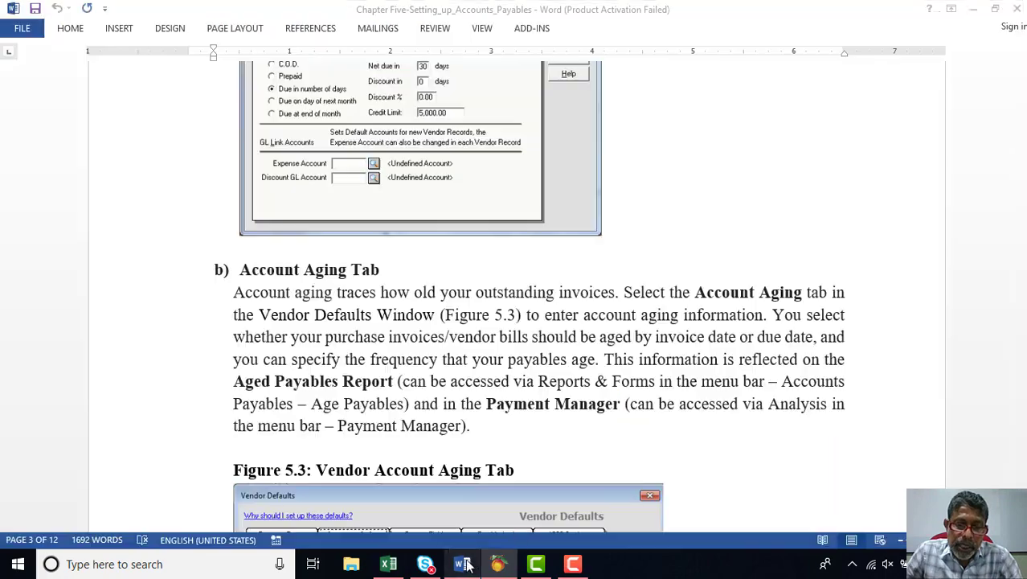
scroll(695, 344, "down", 15)
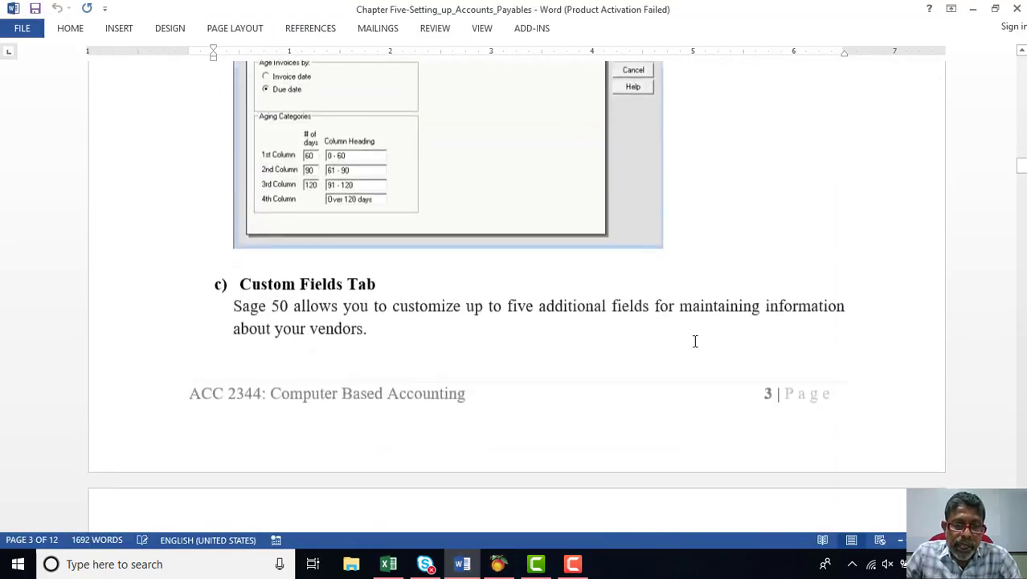
scroll(696, 341, "down", 15)
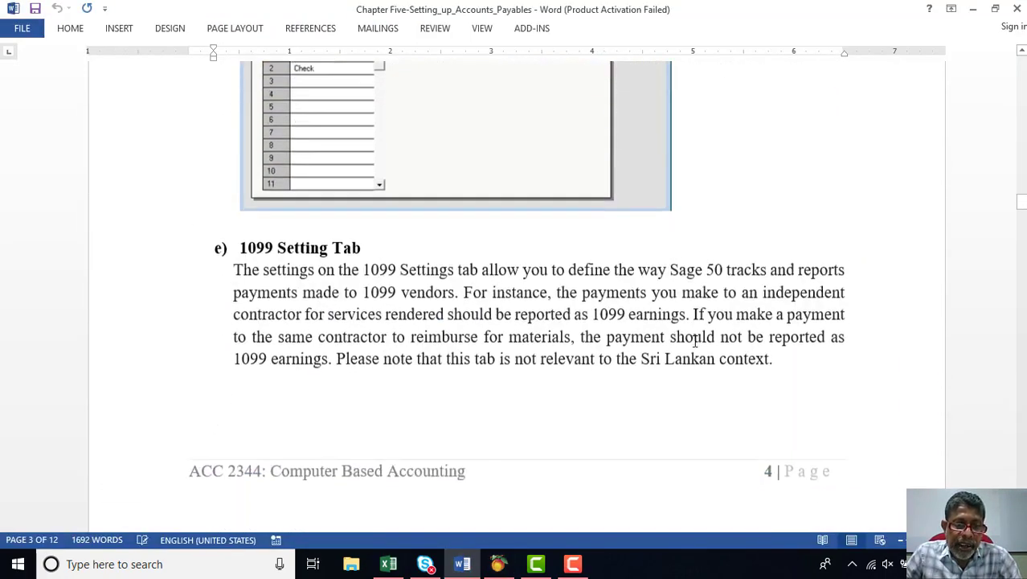
scroll(695, 341, "down", 10)
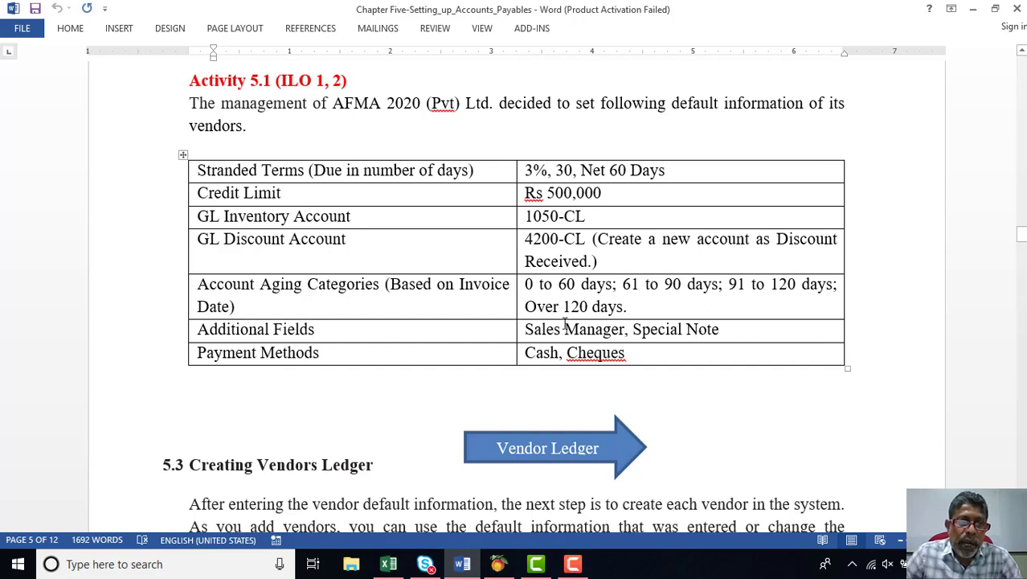
left_click_drag(201, 170, 317, 243)
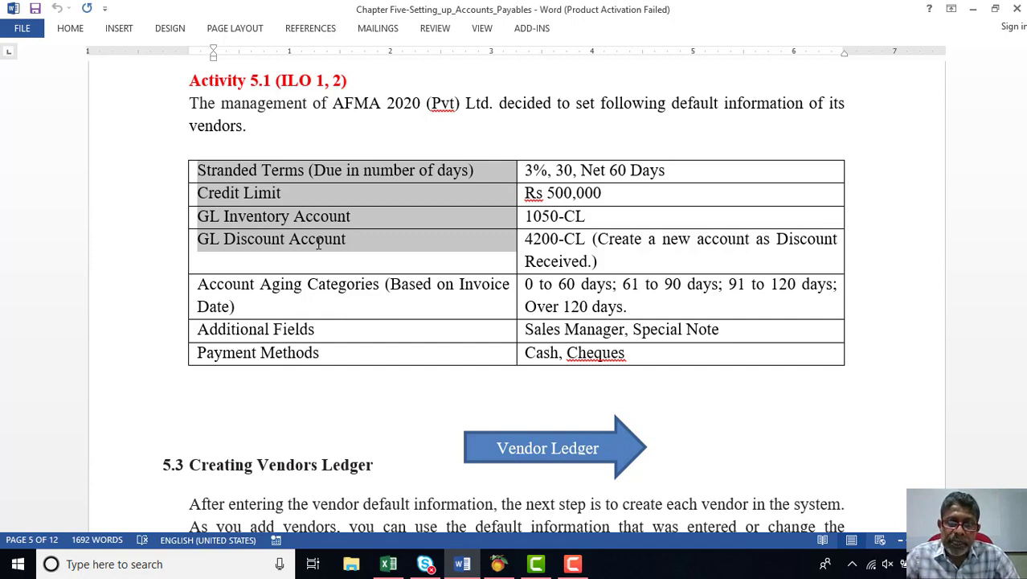
left_click_drag(318, 243, 680, 173)
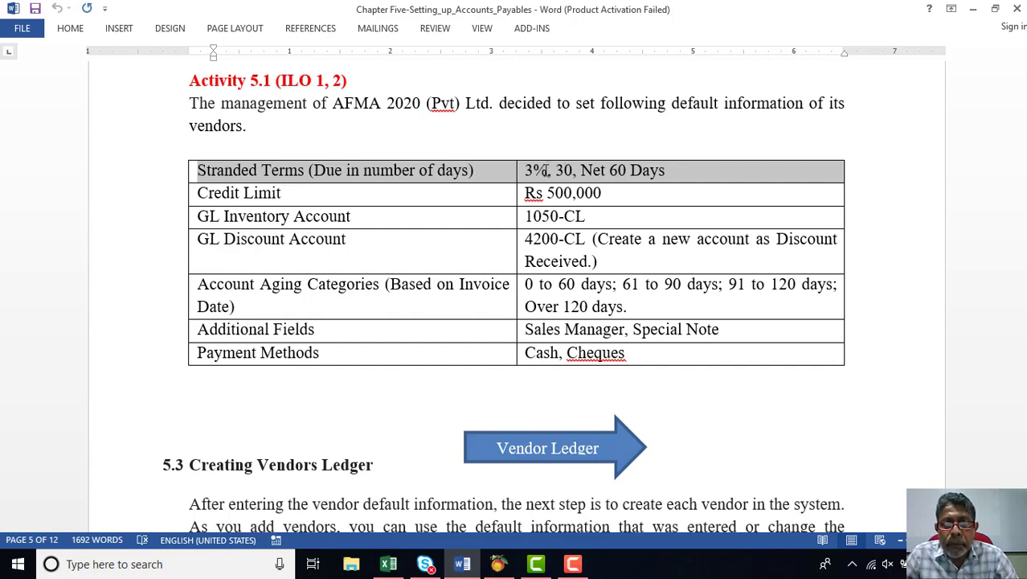
left_click_drag(546, 170, 555, 535)
Step: Switch to Peachtree and set the default vendor terms to net due in 60 days with discount in 30 days
left_click(499, 563)
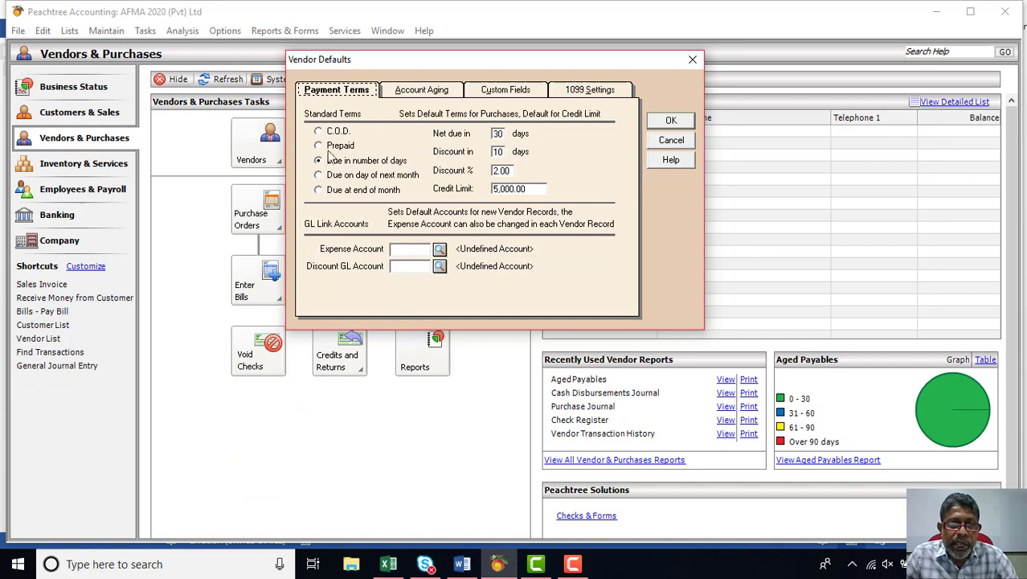
left_click(508, 137)
key("BackSpace")
key("BackSpace")
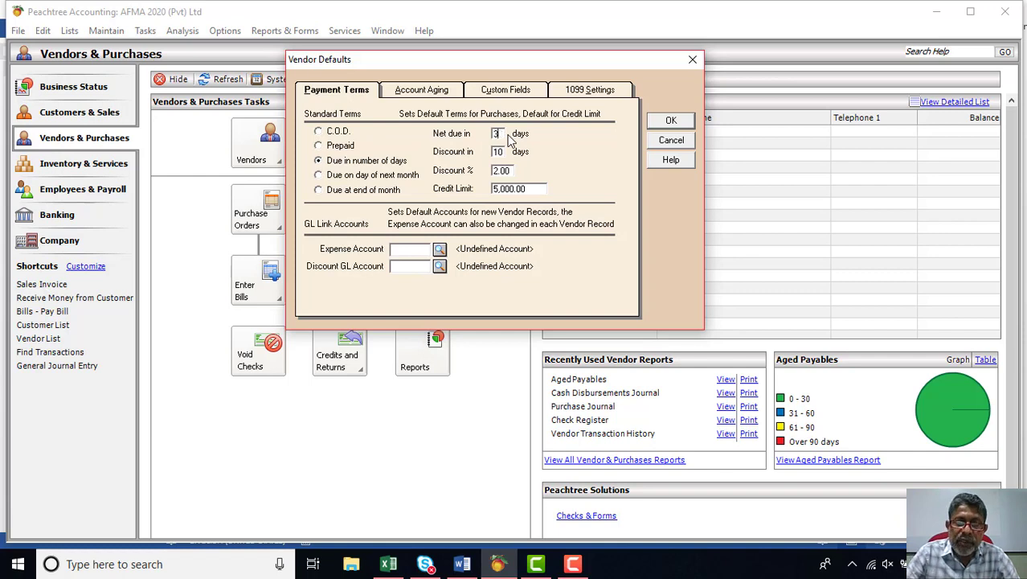
type("60")
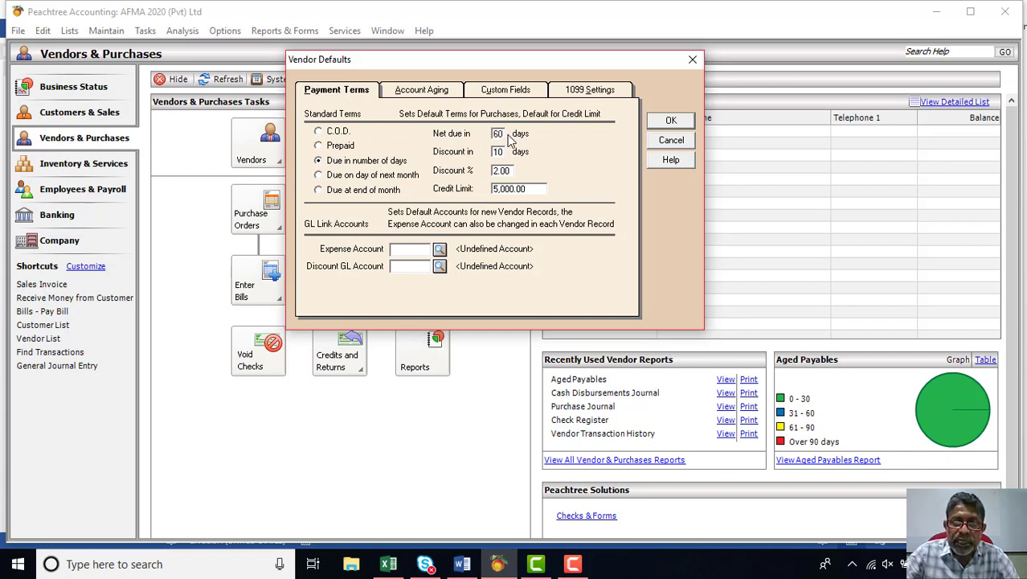
left_click(505, 153)
key("BackSpace")
key("BackSpace")
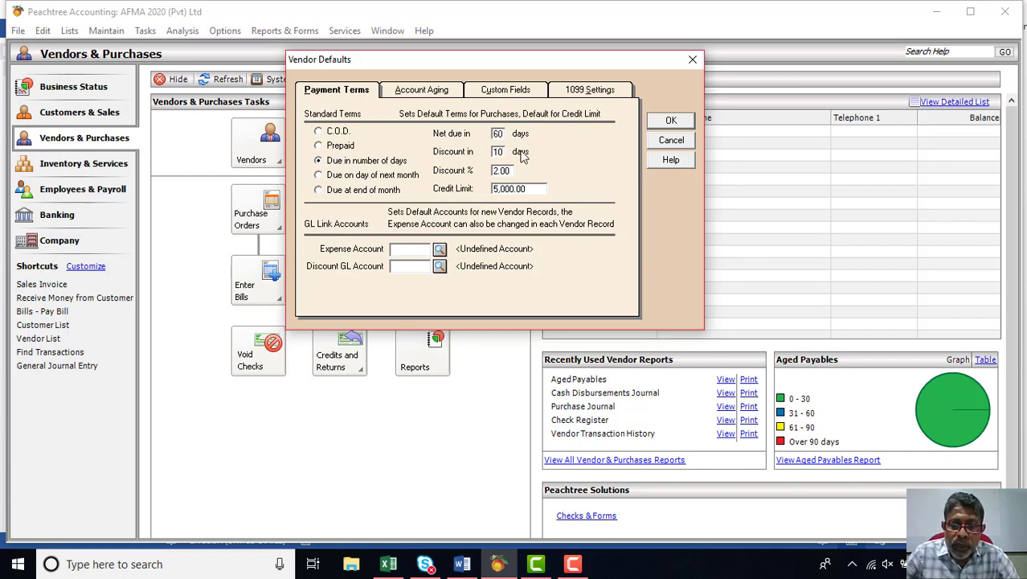
type("30")
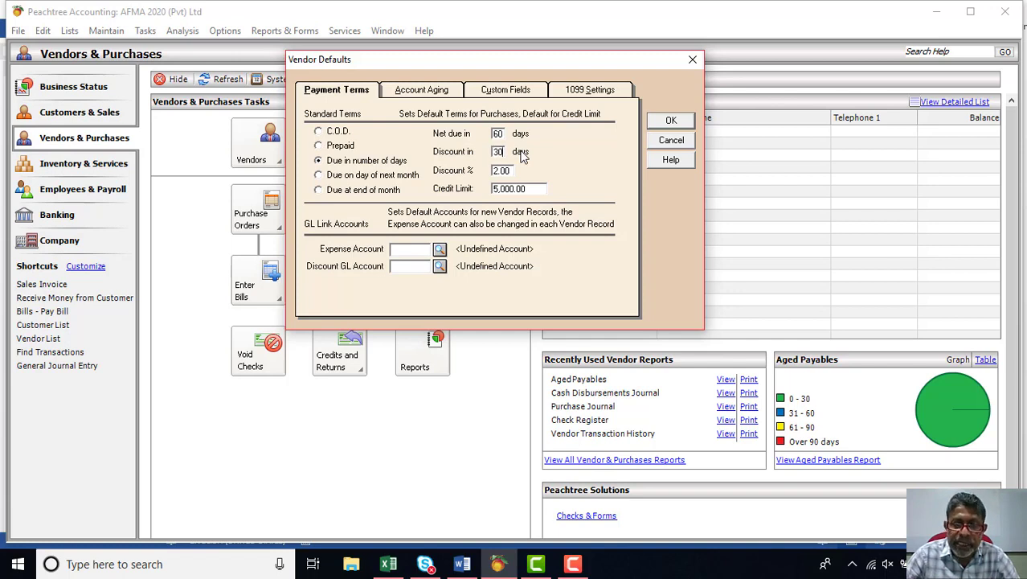
Step: Check the payment terms in the Activity 5.1 table in Word, and set the default vendor discount to 3% in Peachtree
left_click(508, 172)
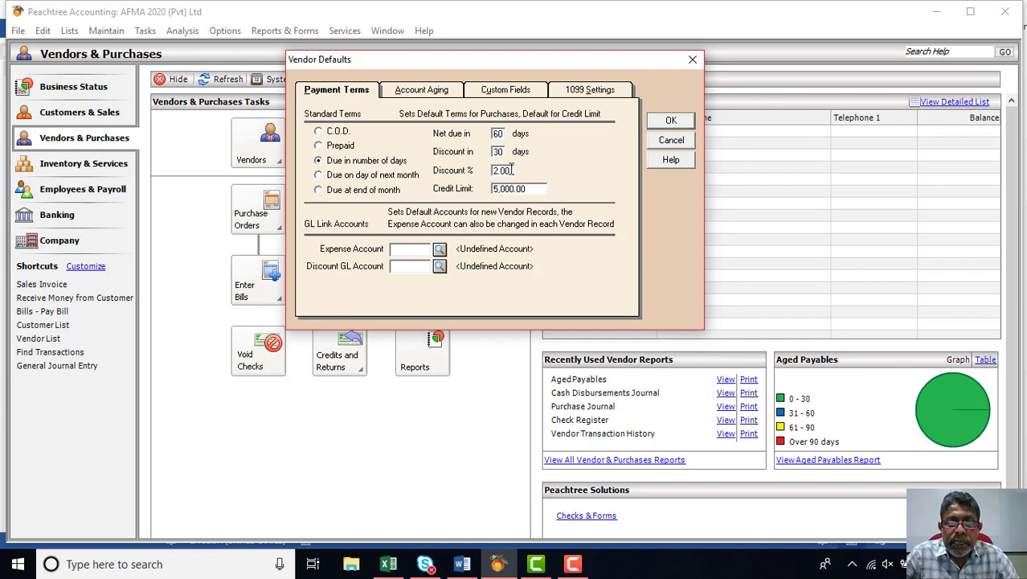
left_click(462, 563)
scroll(561, 396, "up", 6)
scroll(562, 390, "up", 5)
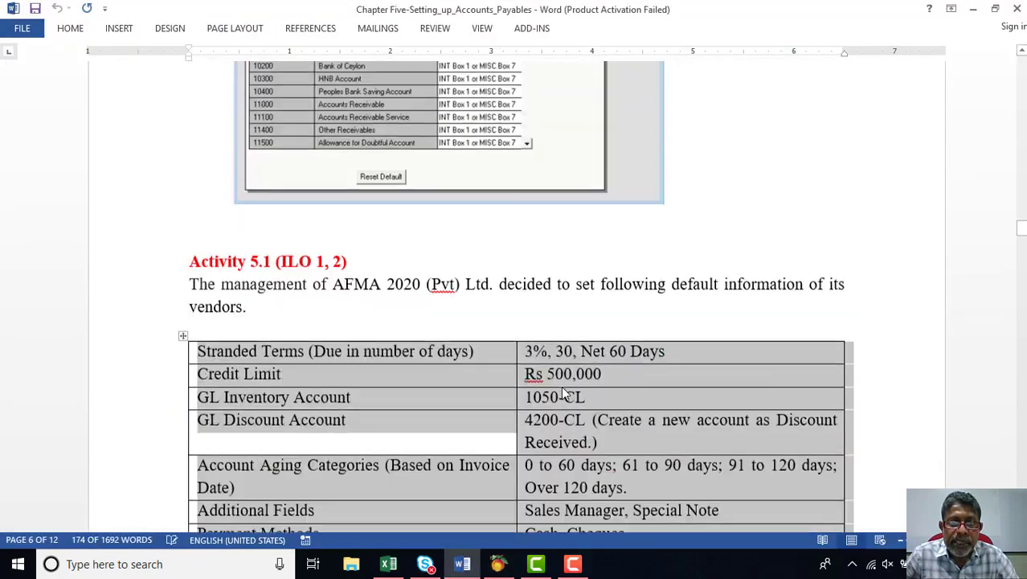
scroll(591, 378, "down", 5)
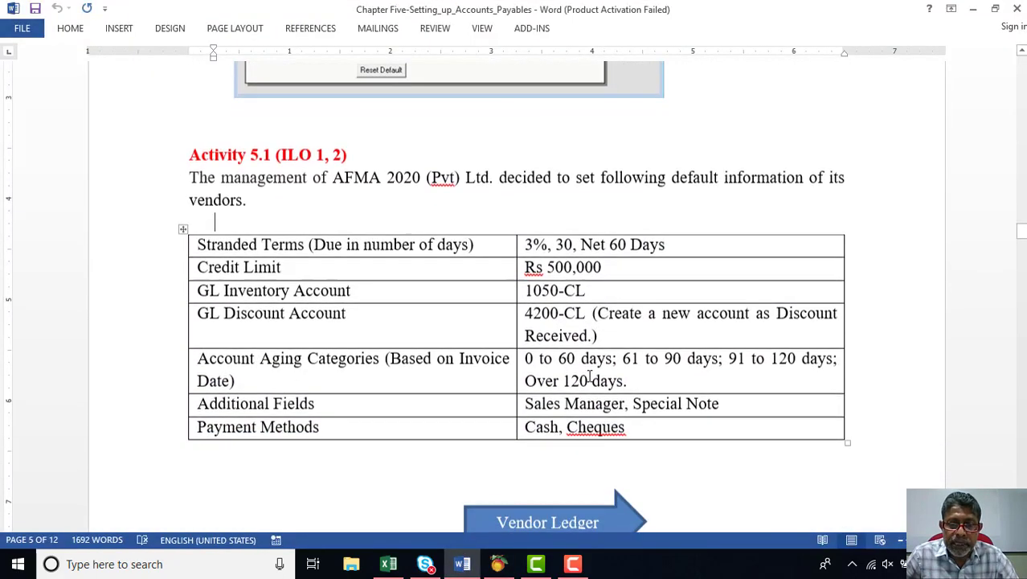
left_click(498, 564)
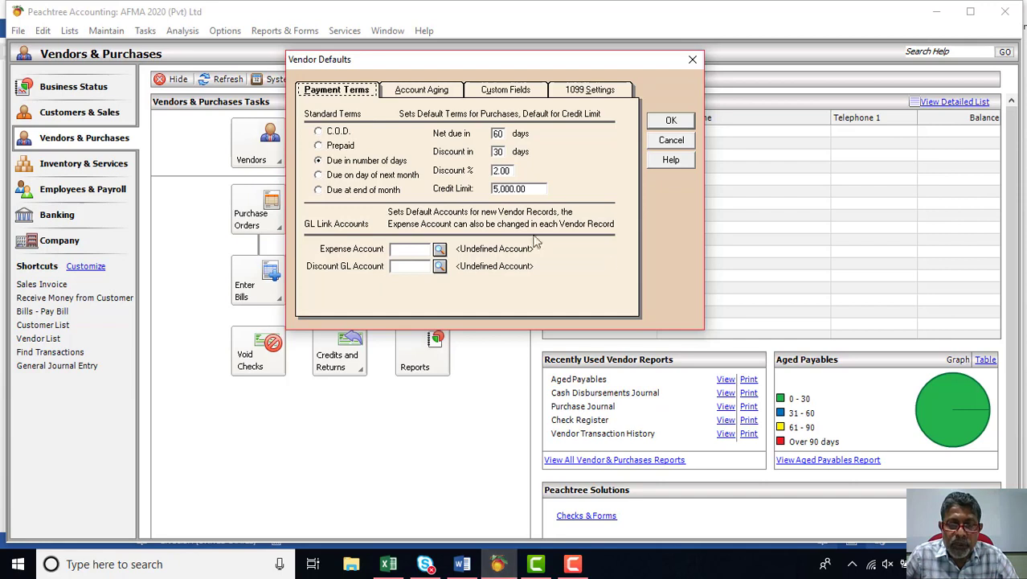
left_click(512, 170)
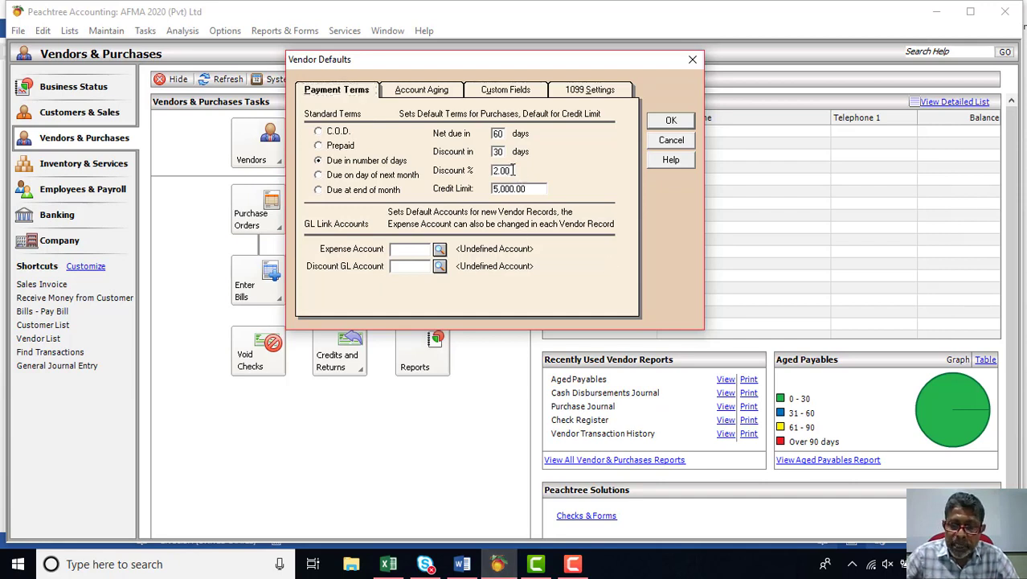
key("BackSpace")
key("BackSpace")
key("BackSpace")
key("BackSpace")
type("3")
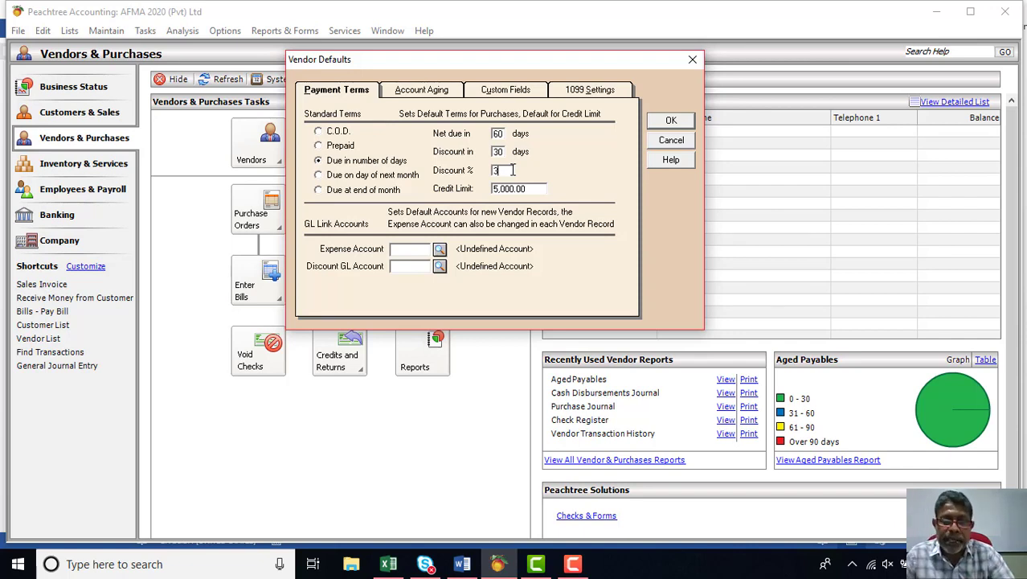
Step: Switch to Word and highlight the Credit Limit and GL Inventory Account rows of the Activity 5.1 table
left_click(463, 563)
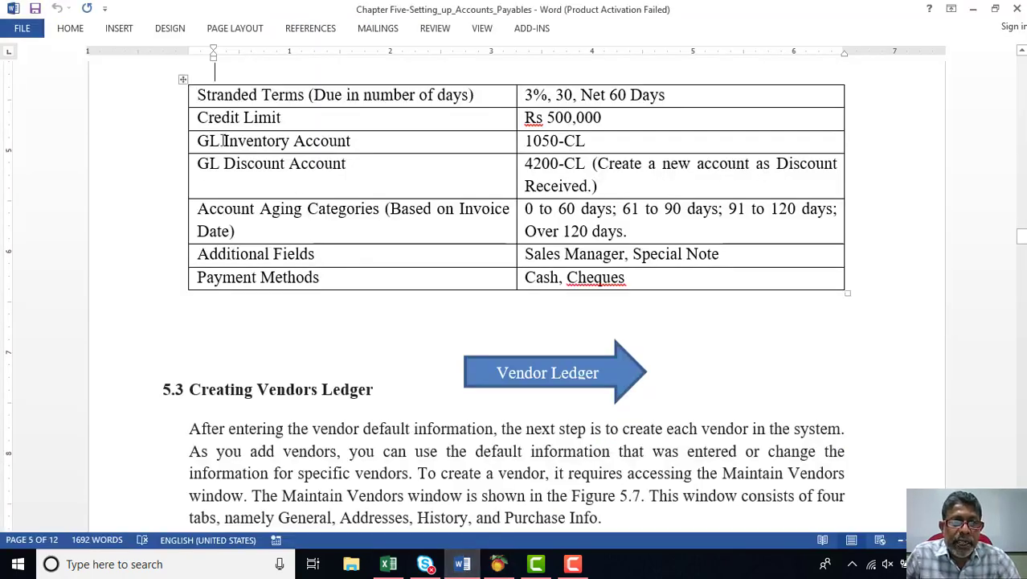
left_click_drag(197, 117, 580, 117)
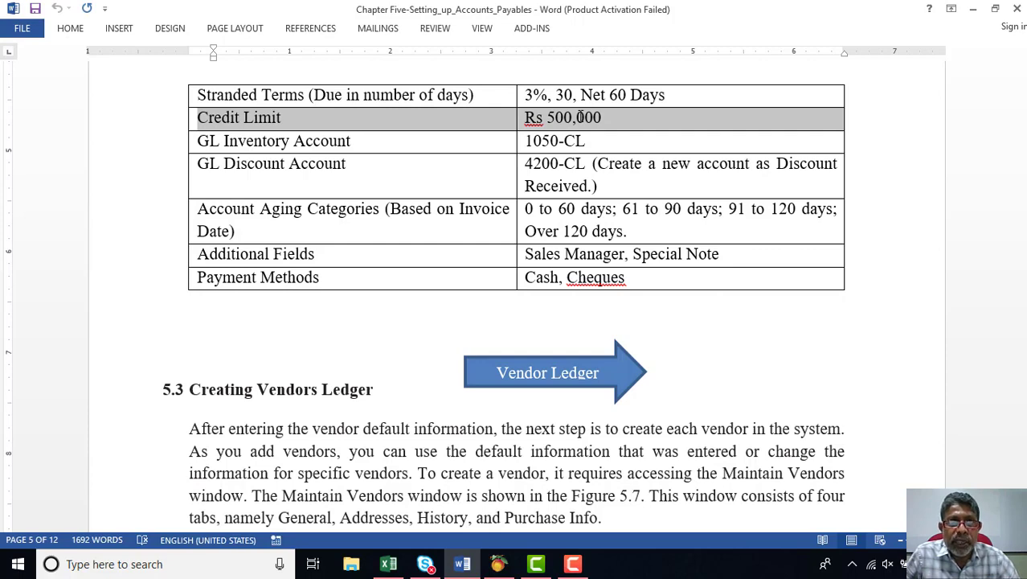
left_click_drag(581, 117, 596, 141)
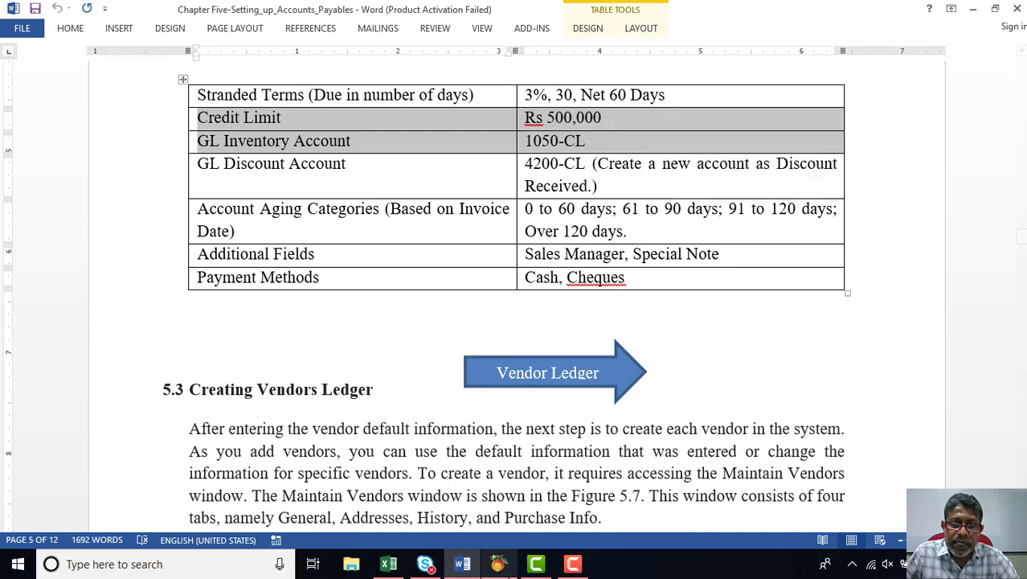
Step: Switch to Peachtree and set the default vendor credit limit to 500,000
left_click(500, 564)
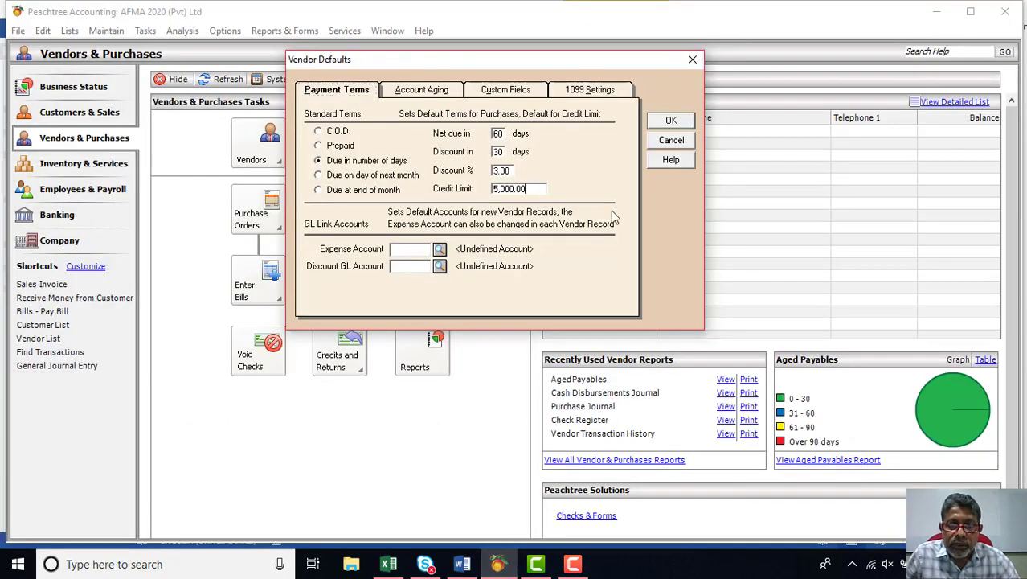
key("BackSpace")
key("BackSpace")
key("BackSpace")
key("BackSpace")
key("BackSpace")
key("BackSpace")
key("BackSpace")
key("BackSpace")
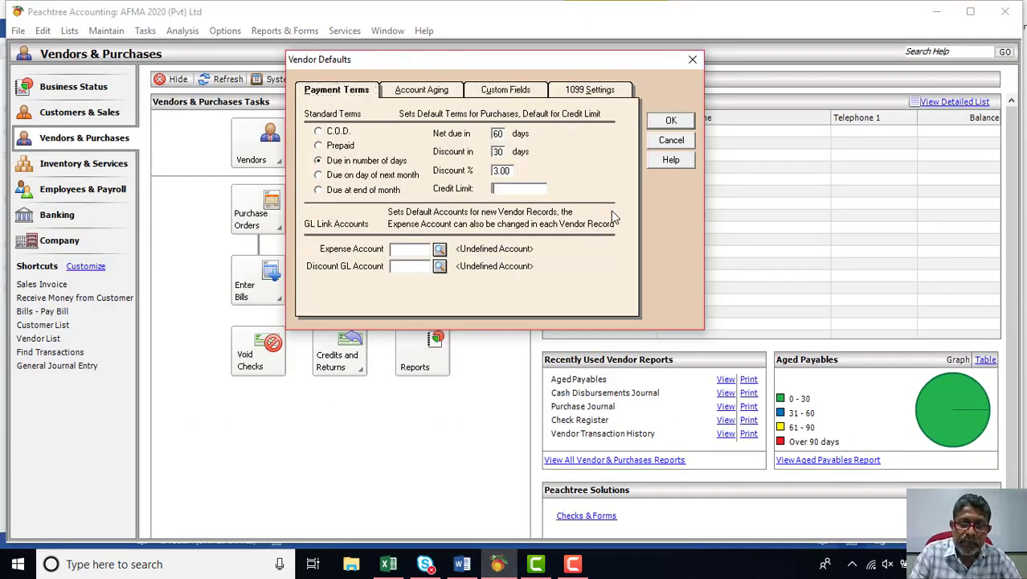
type("50")
type("0,000")
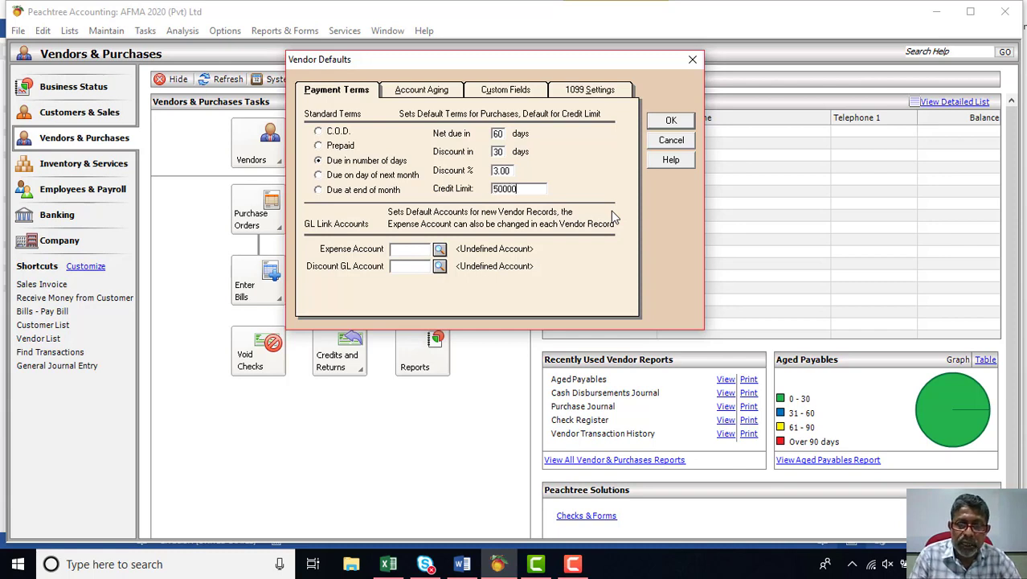
key("Tab")
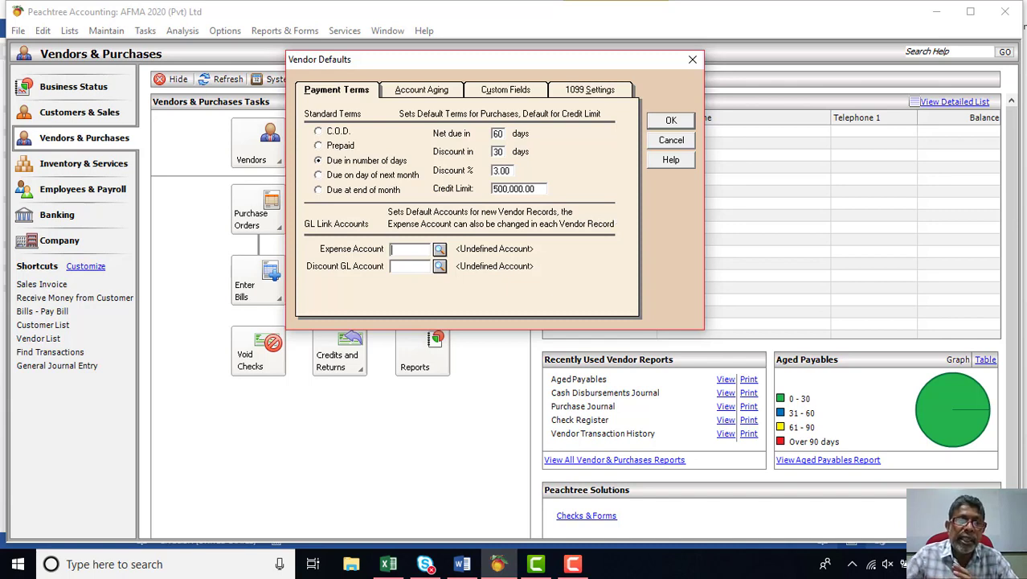
Step: Switch to Word and copy the GL Inventory Account code 1050-CL from the Activity 5.1 table
left_click(462, 564)
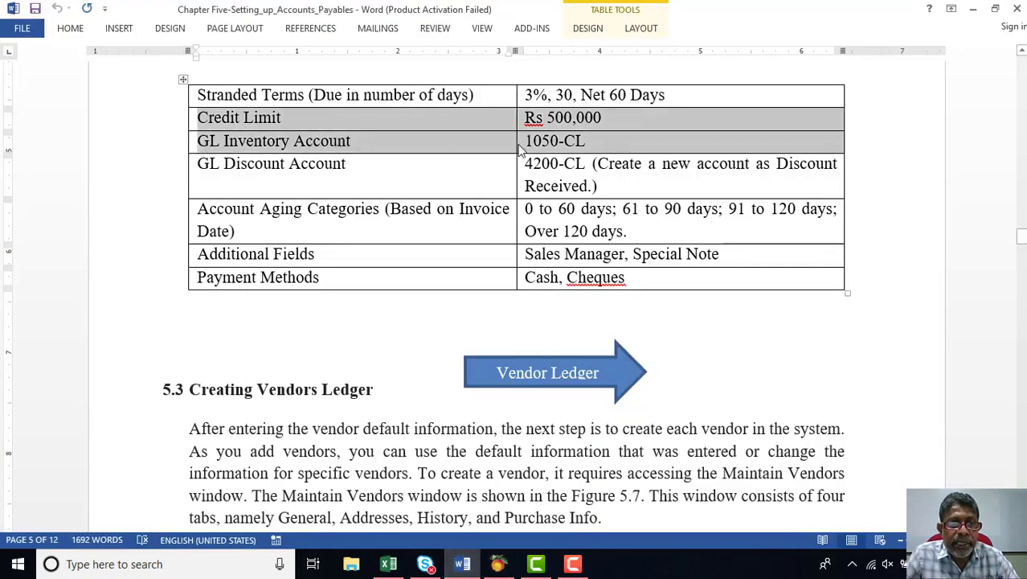
left_click(582, 140)
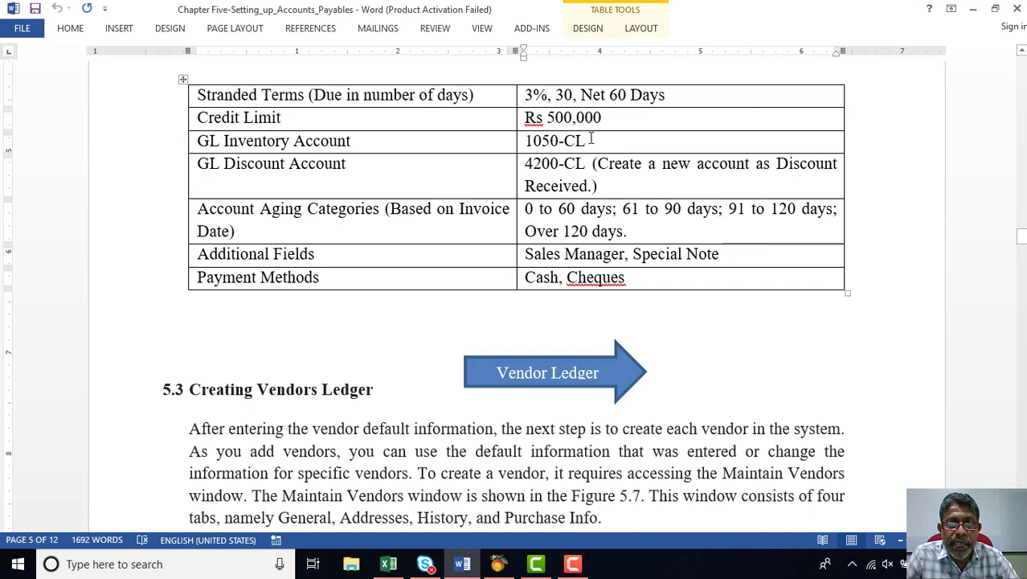
left_click_drag(586, 141, 528, 141)
key("ctrl+c")
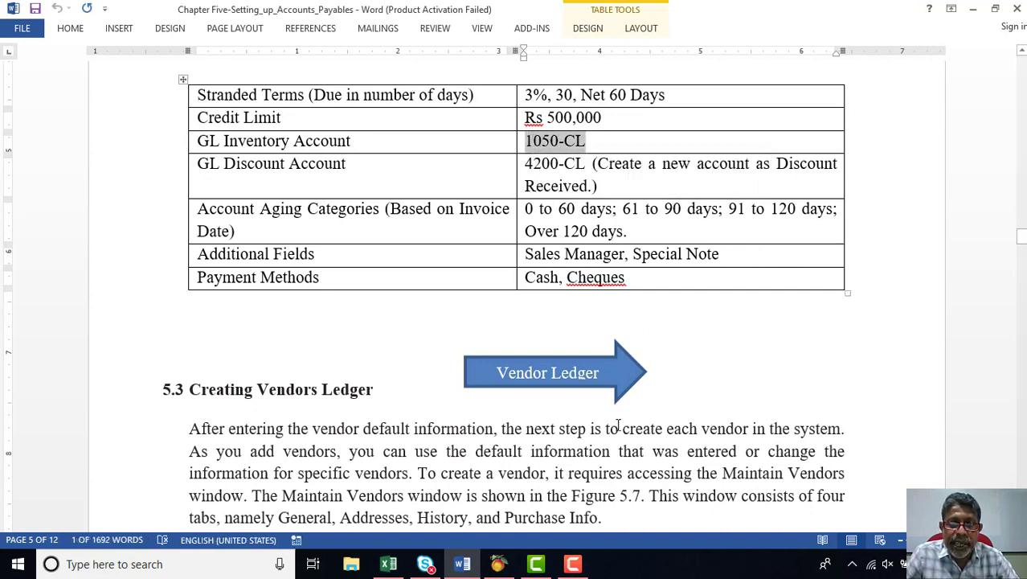
Step: Switch to Peachtree and set the default vendor expense account to 1050-CL, the Inventory account
left_click(499, 563)
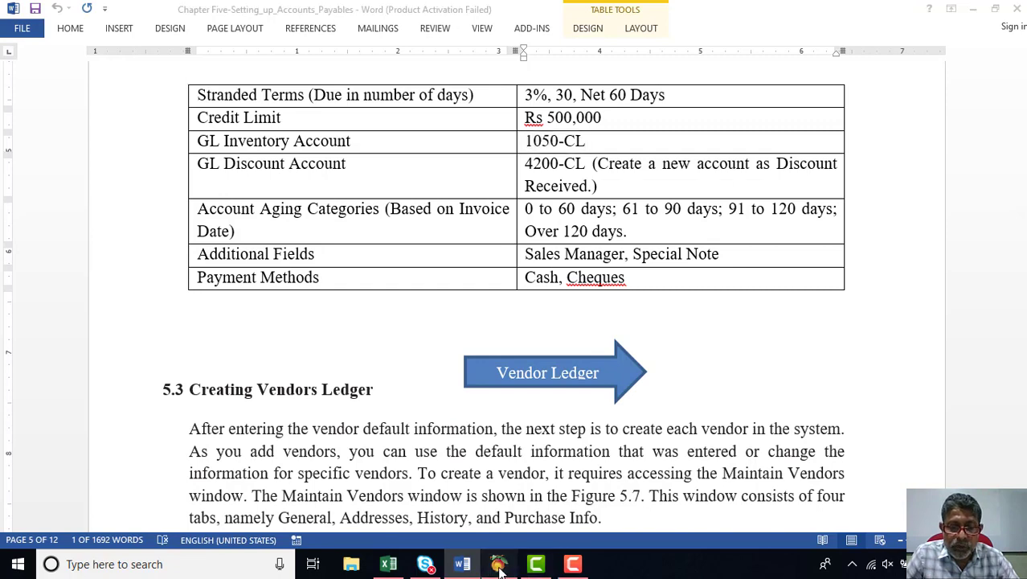
left_click(417, 249)
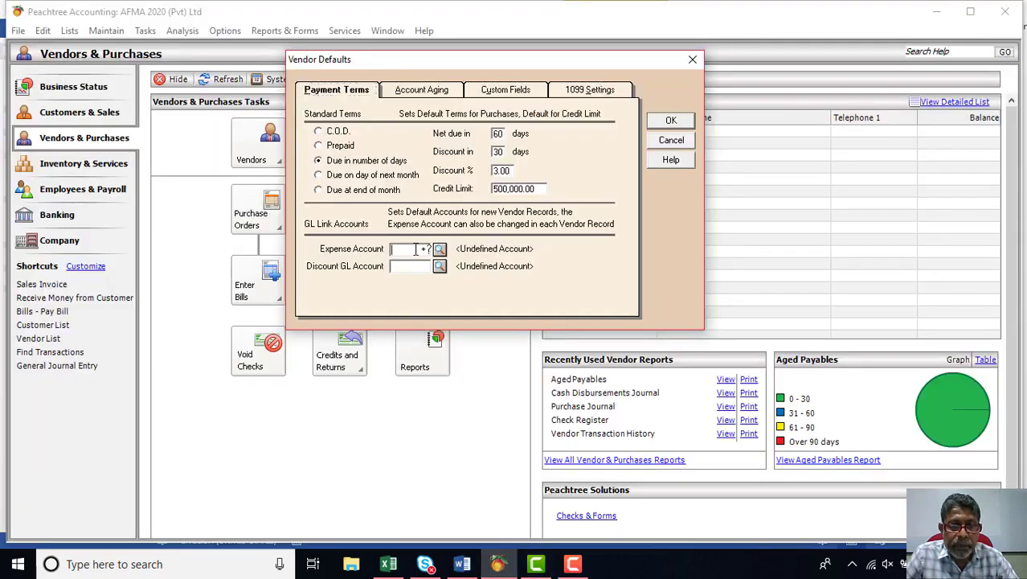
key("ctrl+v")
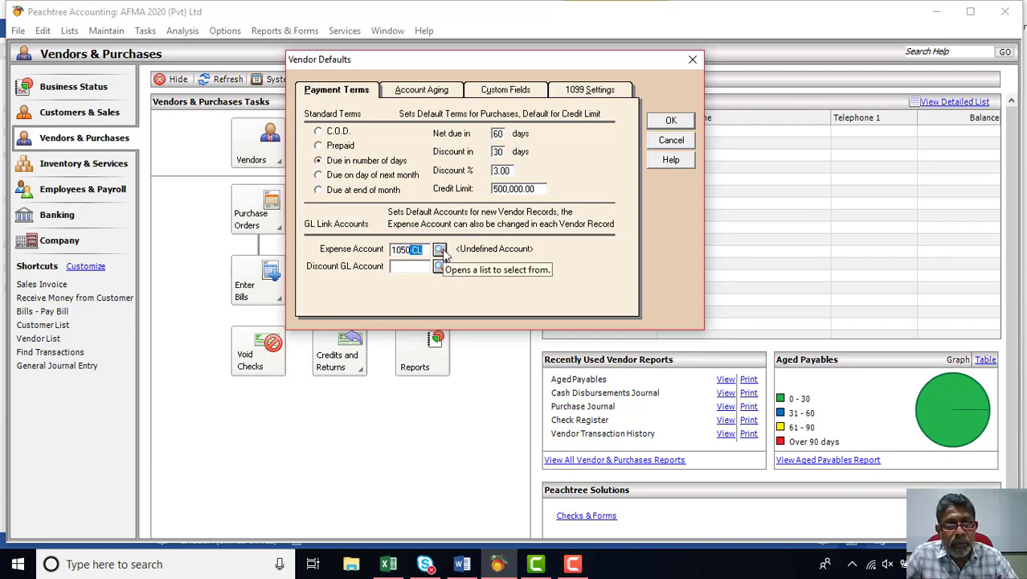
left_click(441, 250)
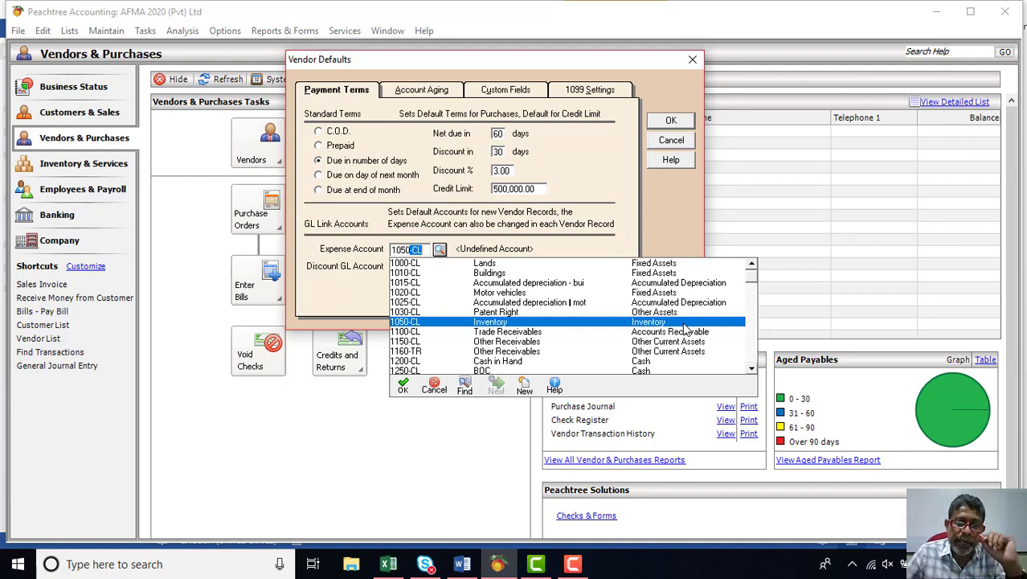
key("Return")
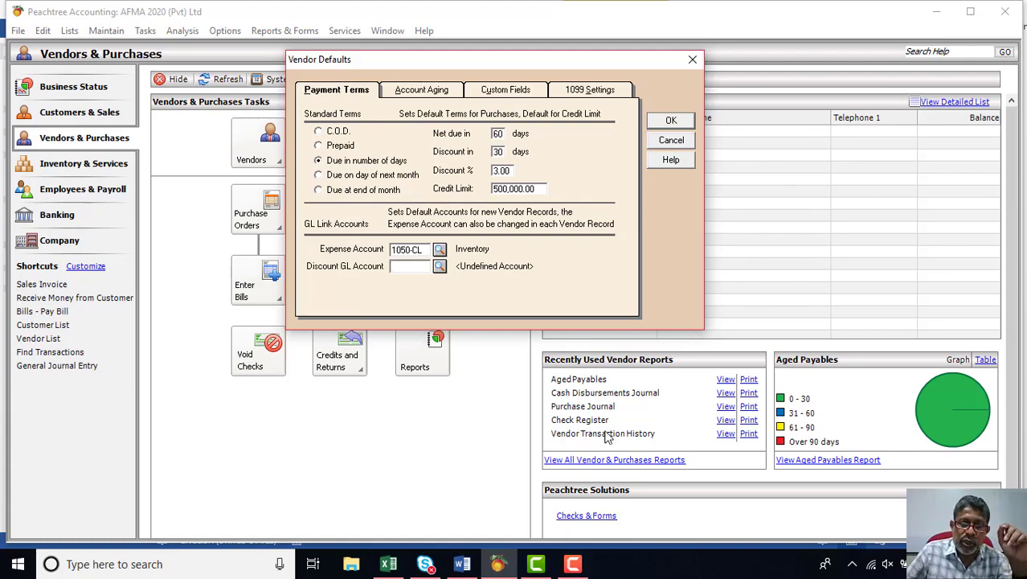
Step: Switch to Word and copy the account name "Discount Received" from the GL Discount Account row
left_click(462, 564)
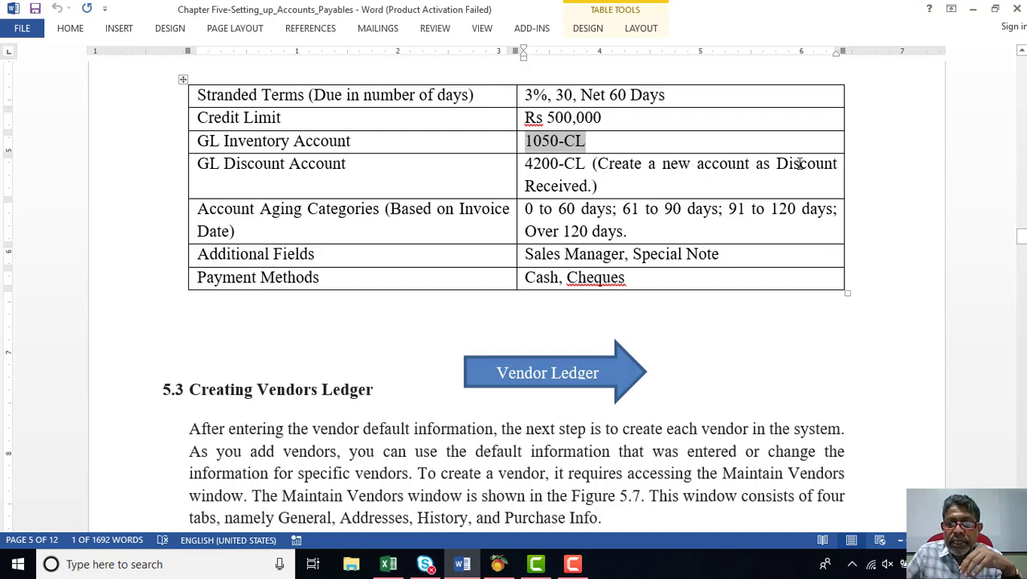
left_click_drag(778, 166, 591, 185)
right_click(590, 185)
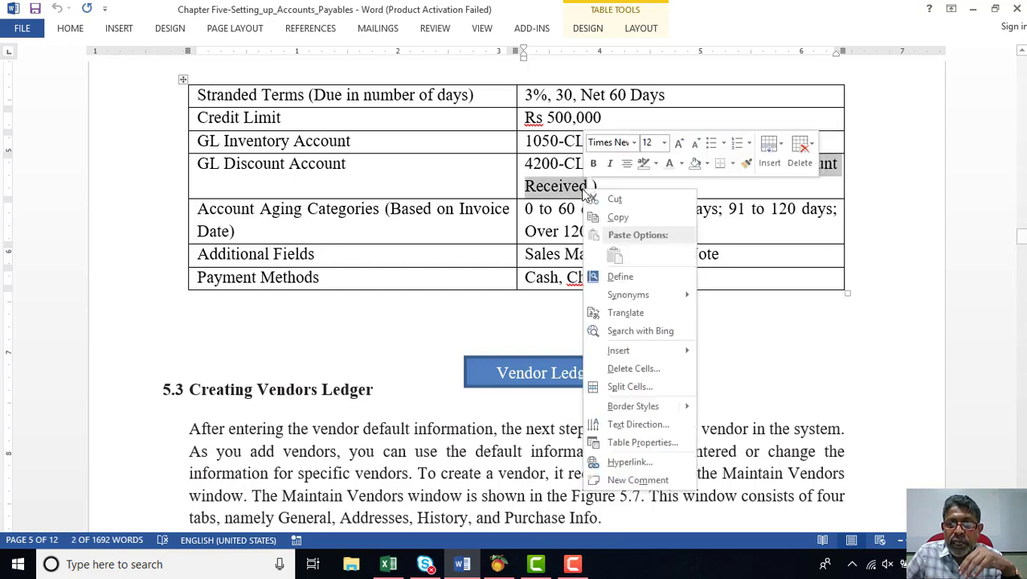
left_click(616, 211)
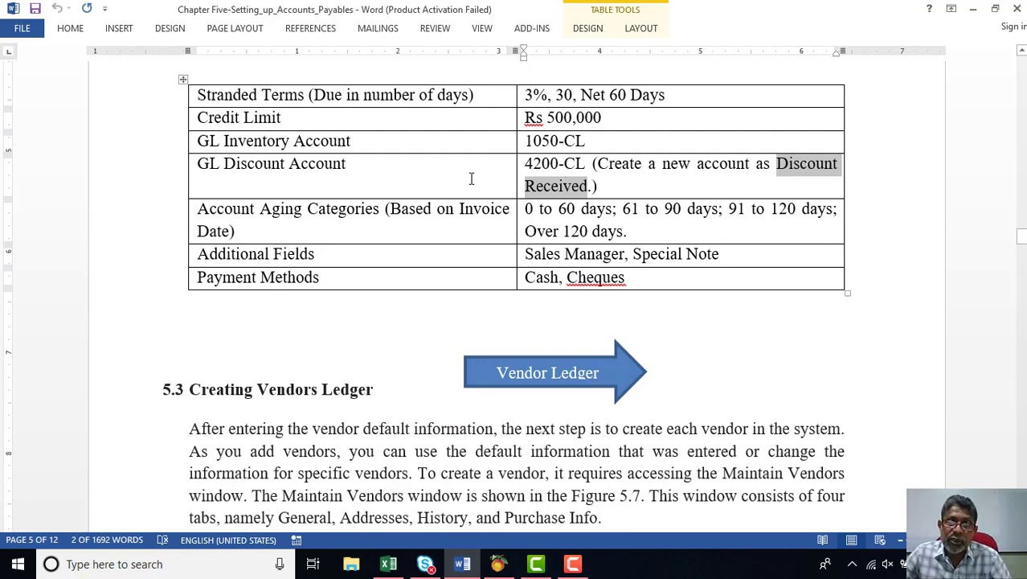
Step: Switch to Peachtree and start a new account for the Discount GL Account with the ID 4200-CL
left_click(499, 563)
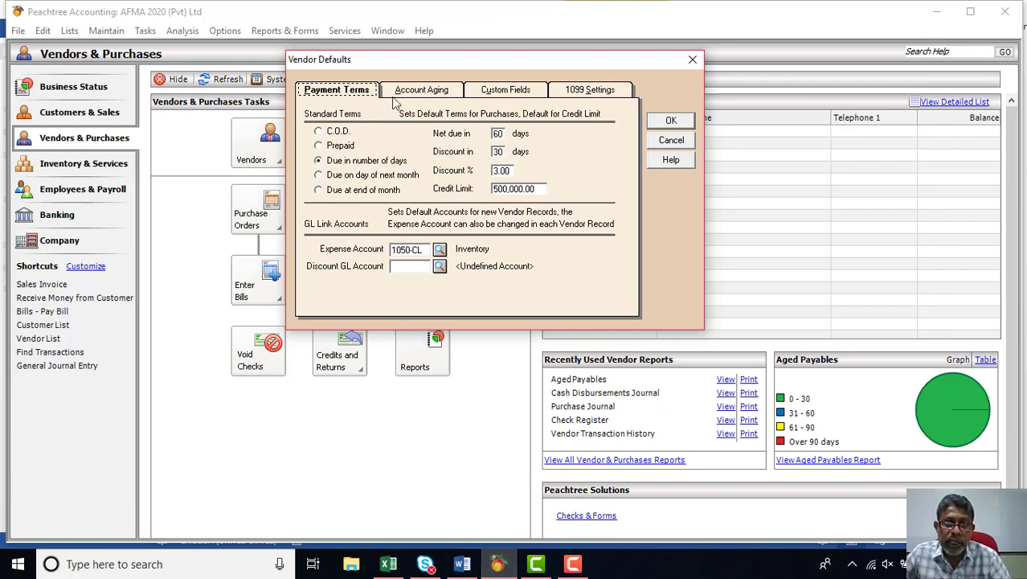
left_click(440, 268)
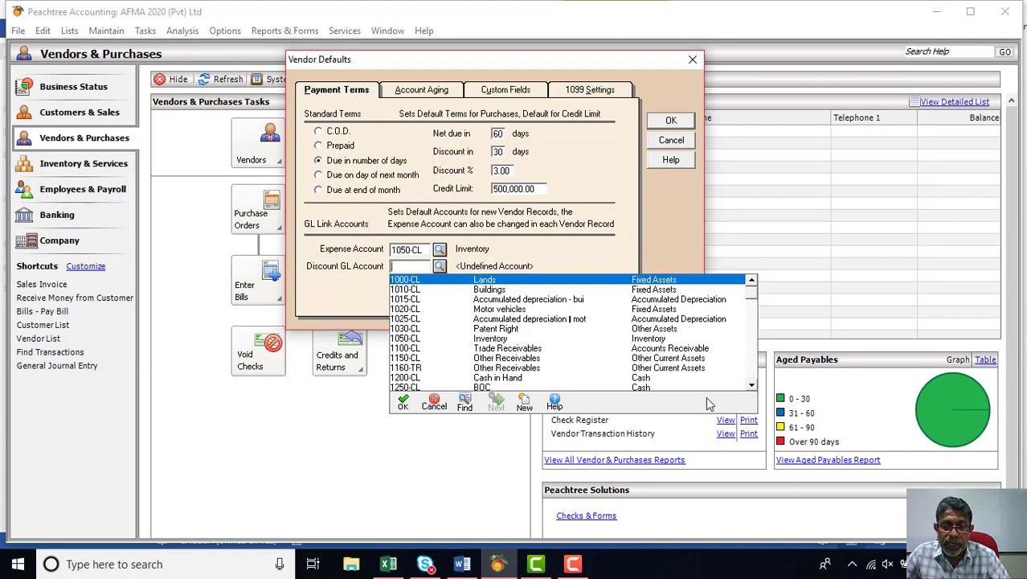
left_click(527, 402)
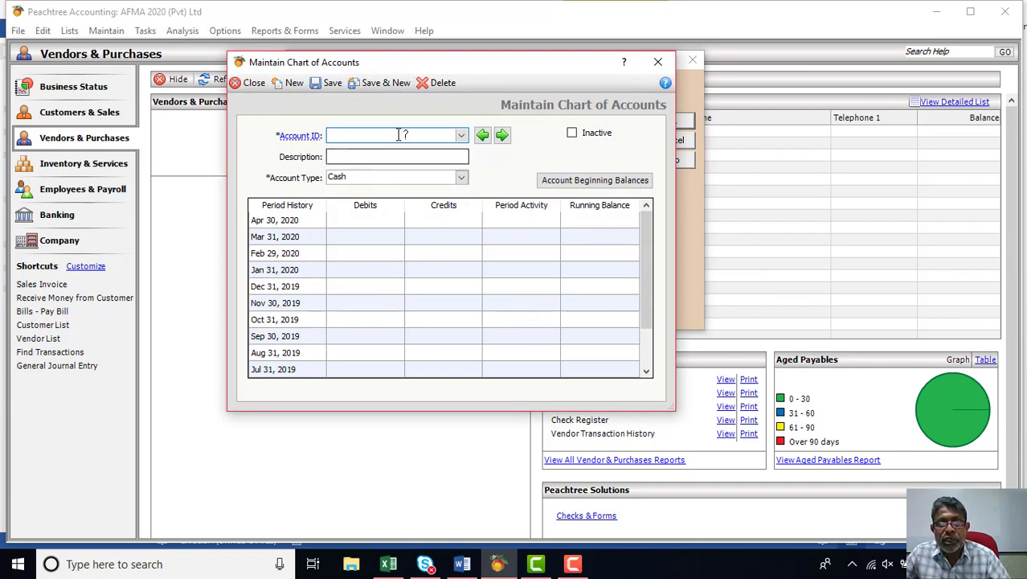
type("4")
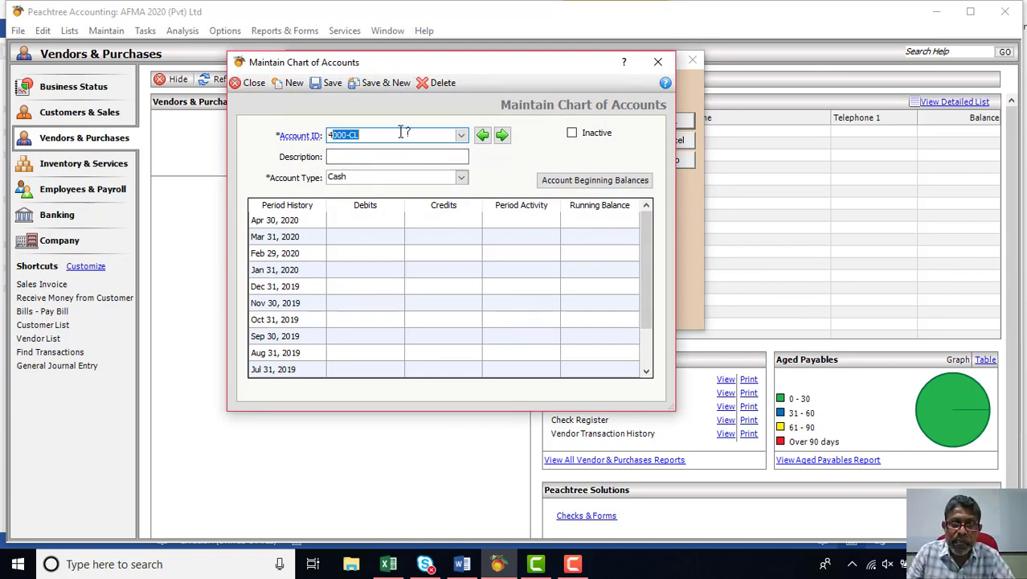
type("200-")
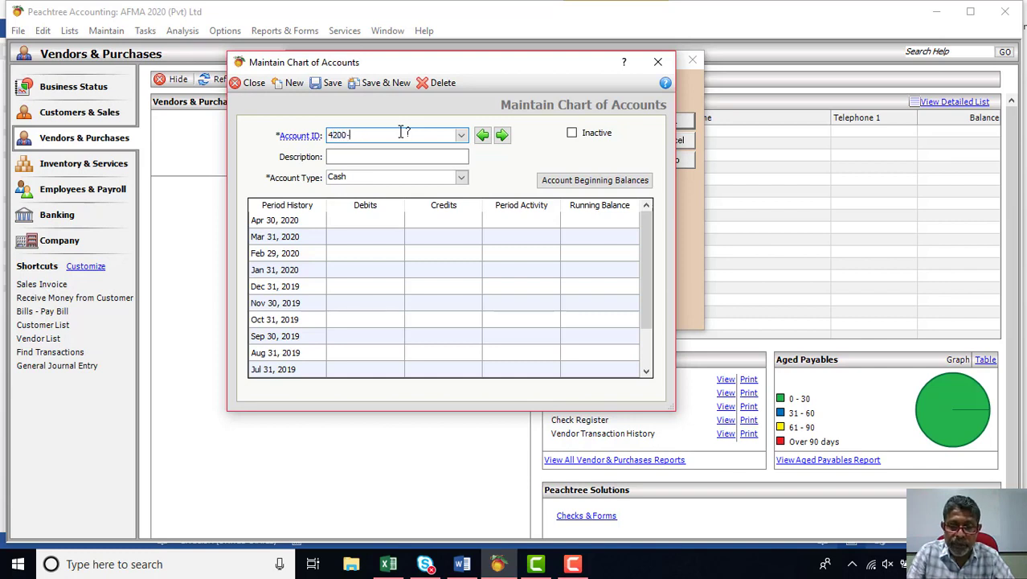
type("CL")
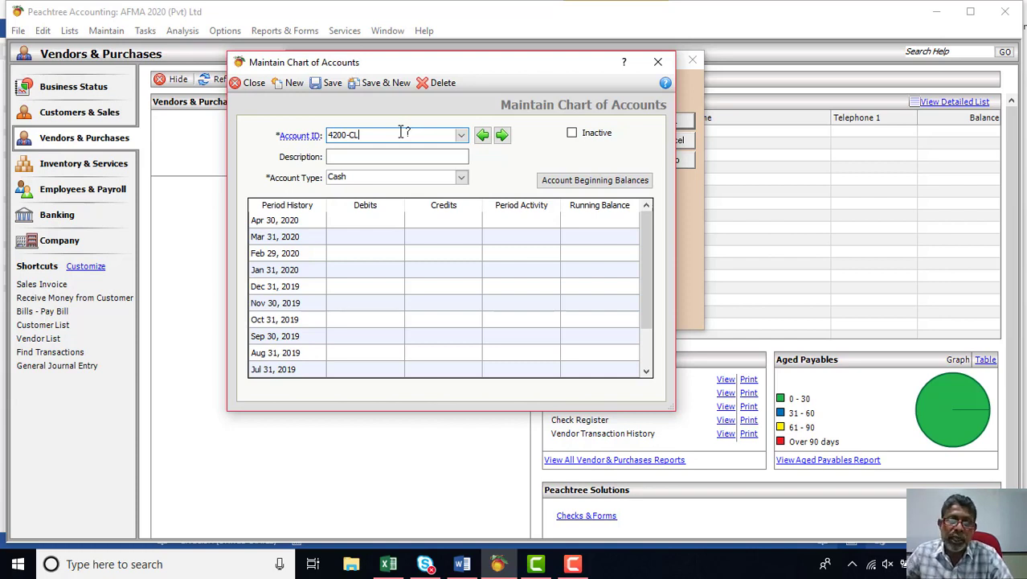
Step: Give the new account 4200-CL the description "Discount Received" and the account type Income
left_click(360, 156)
right_click(359, 159)
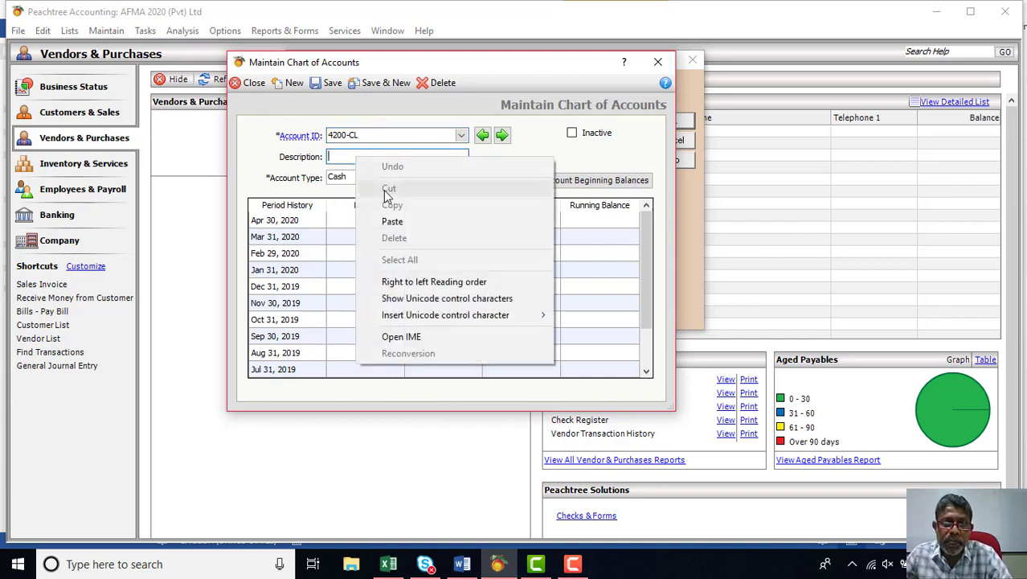
left_click(393, 221)
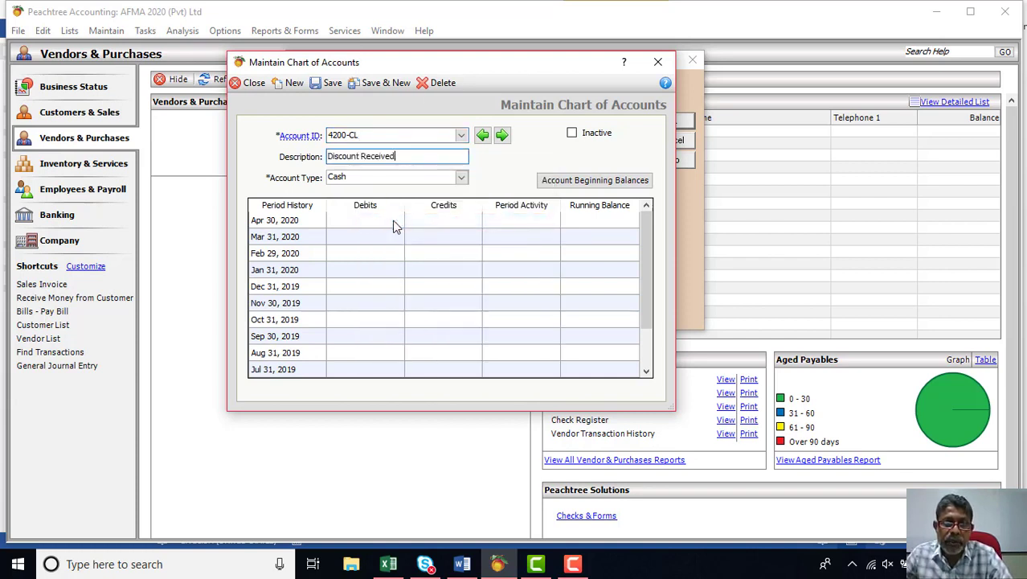
left_click(462, 180)
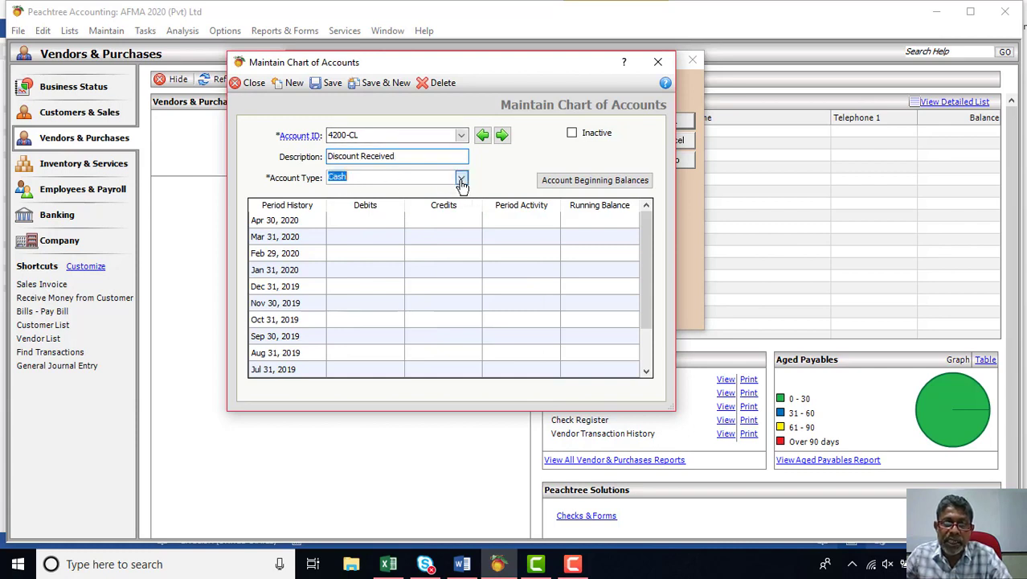
left_click(462, 180)
scroll(402, 225, "down", 2)
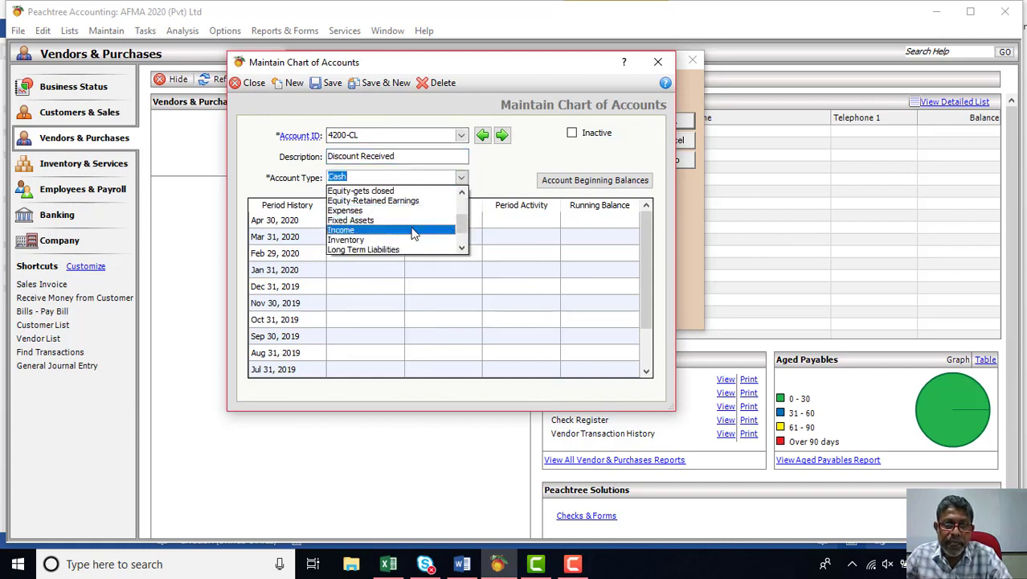
left_click(412, 232)
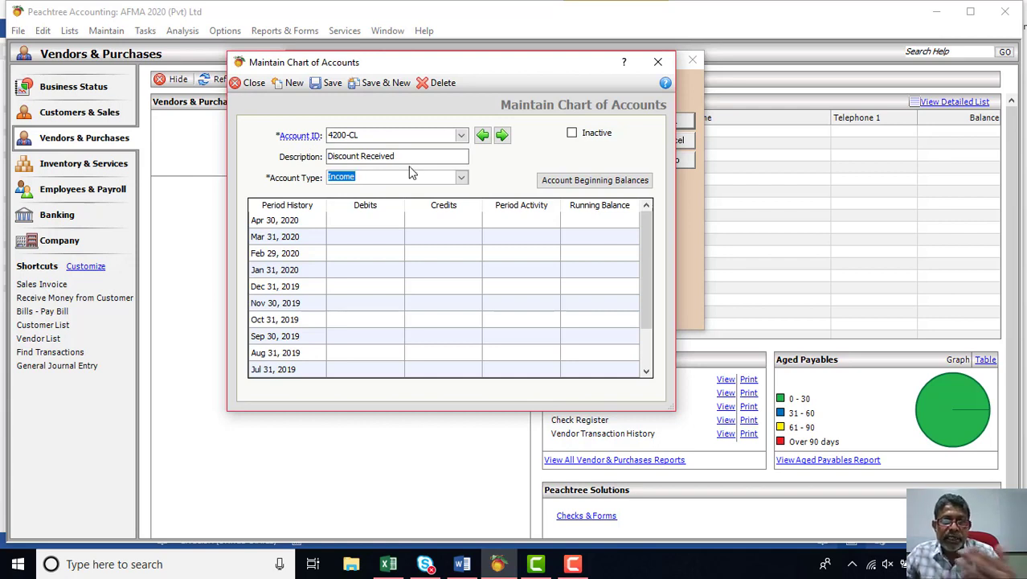
Step: Save the Discount Received account and apply 4200-CL as the default Discount GL Account
left_click(337, 82)
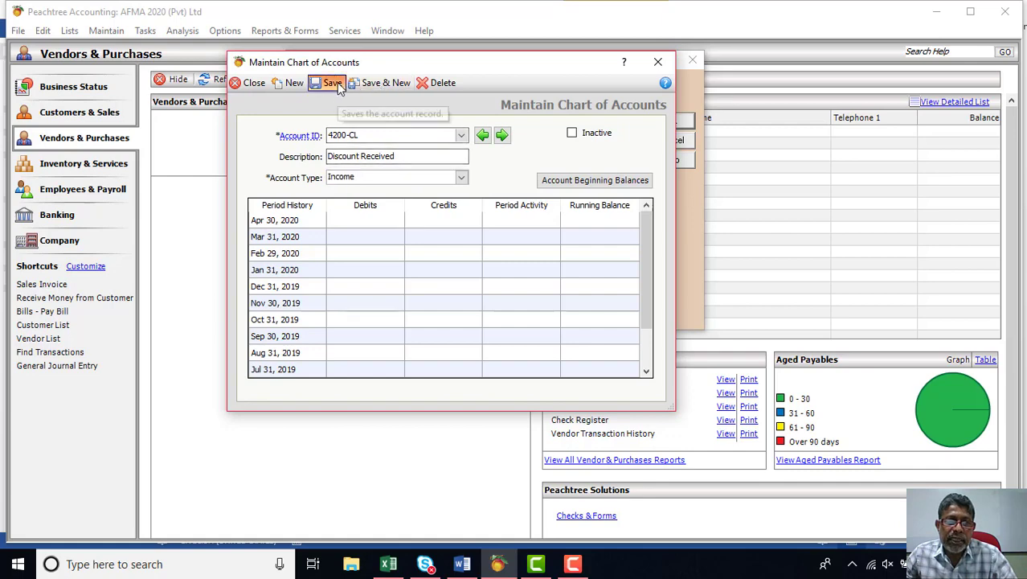
left_click(658, 62)
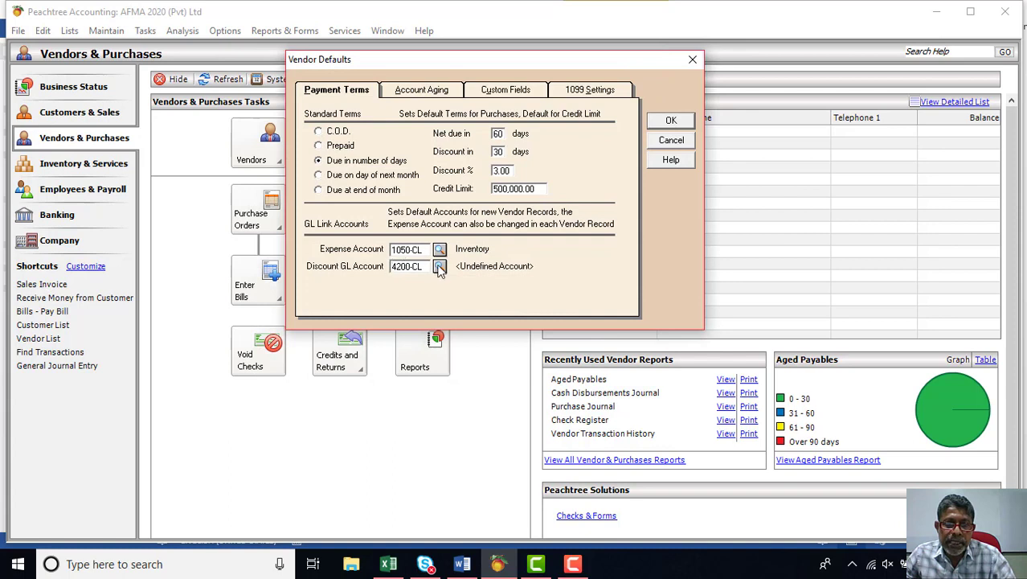
key("Tab")
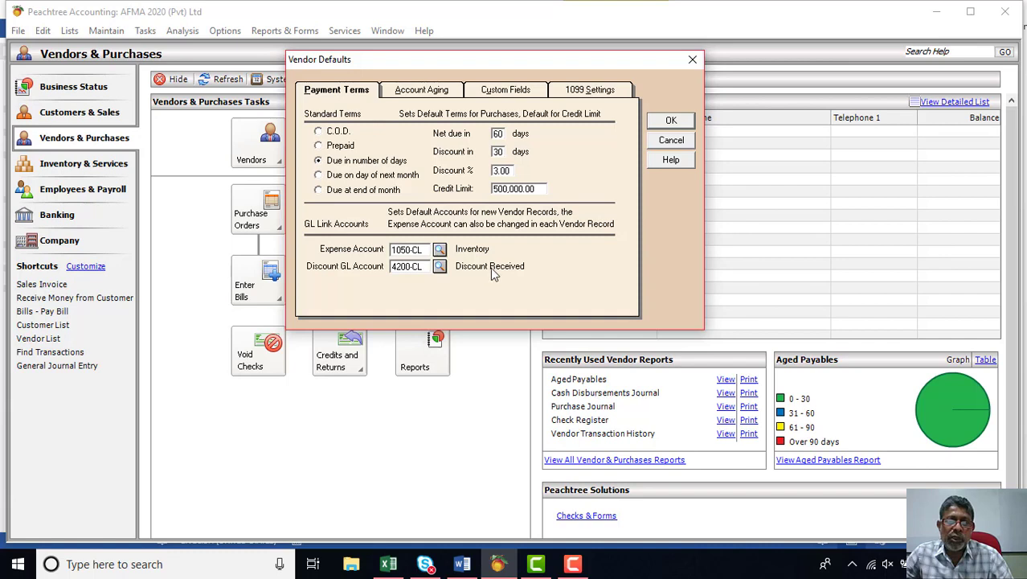
Step: Examine the vendor account aging defaults, comparing aging by invoice date and by due date with the payment terms and aging categories
left_click(428, 94)
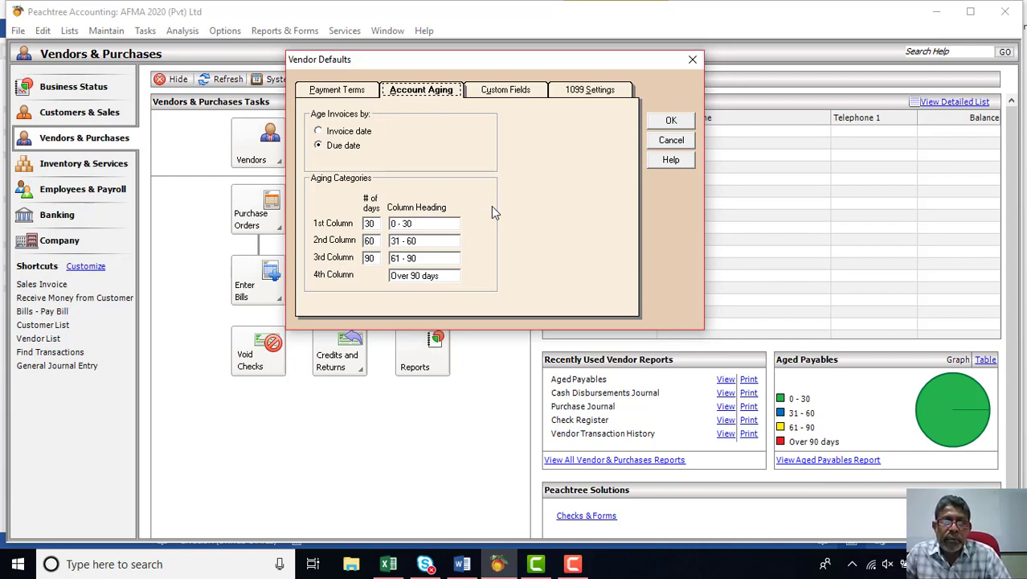
left_click(319, 132)
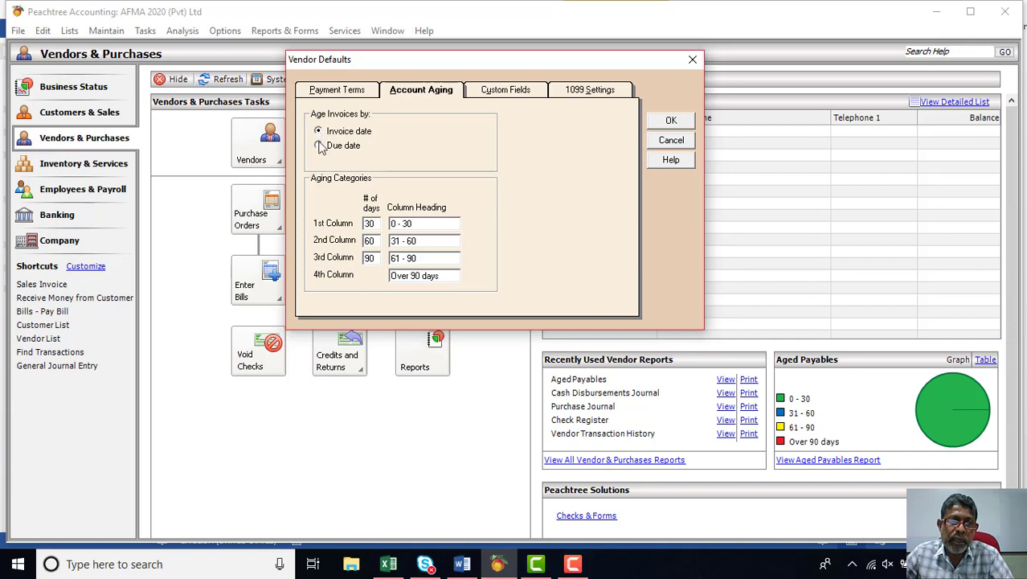
left_click(320, 146)
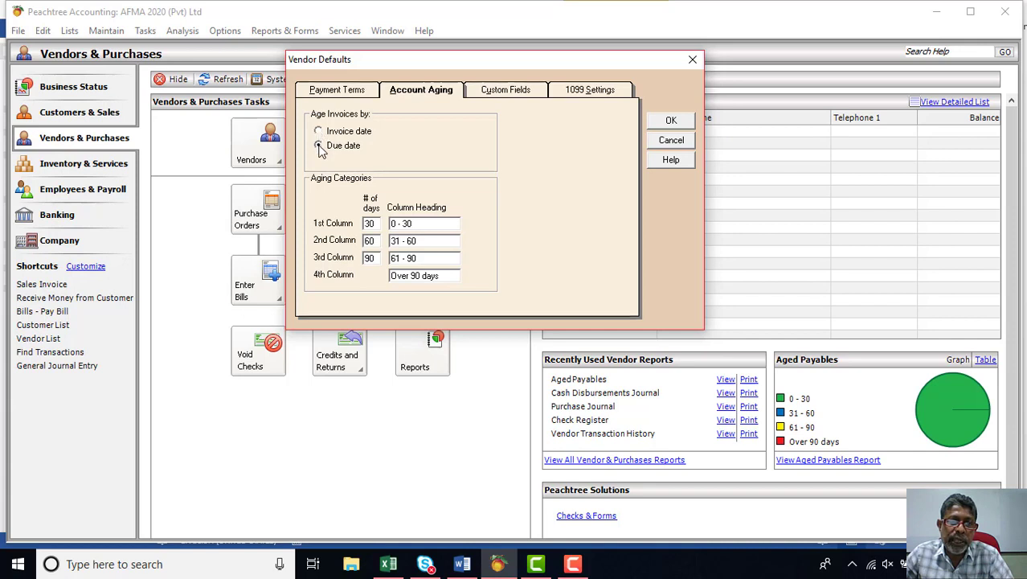
left_click(338, 93)
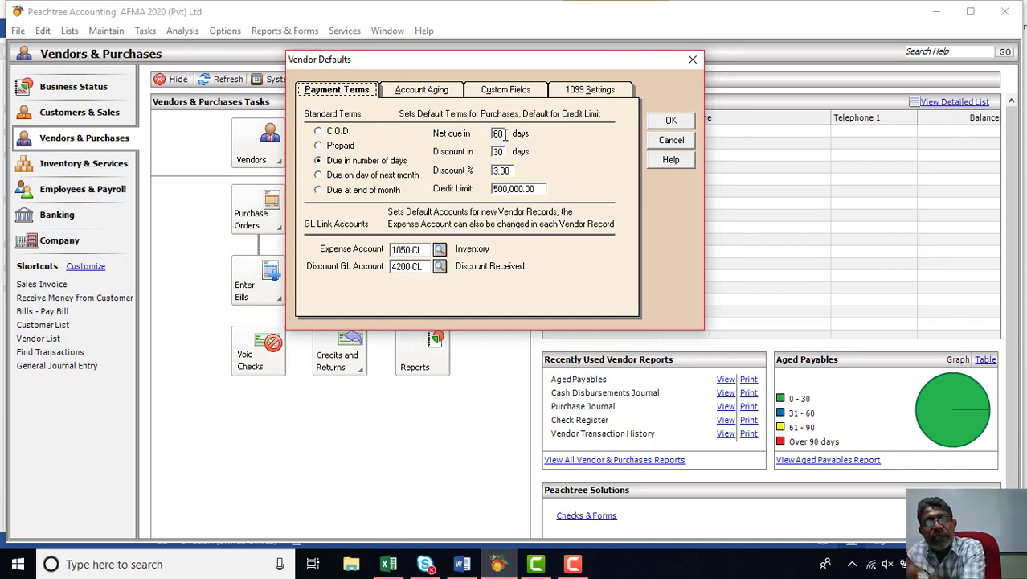
left_click(417, 91)
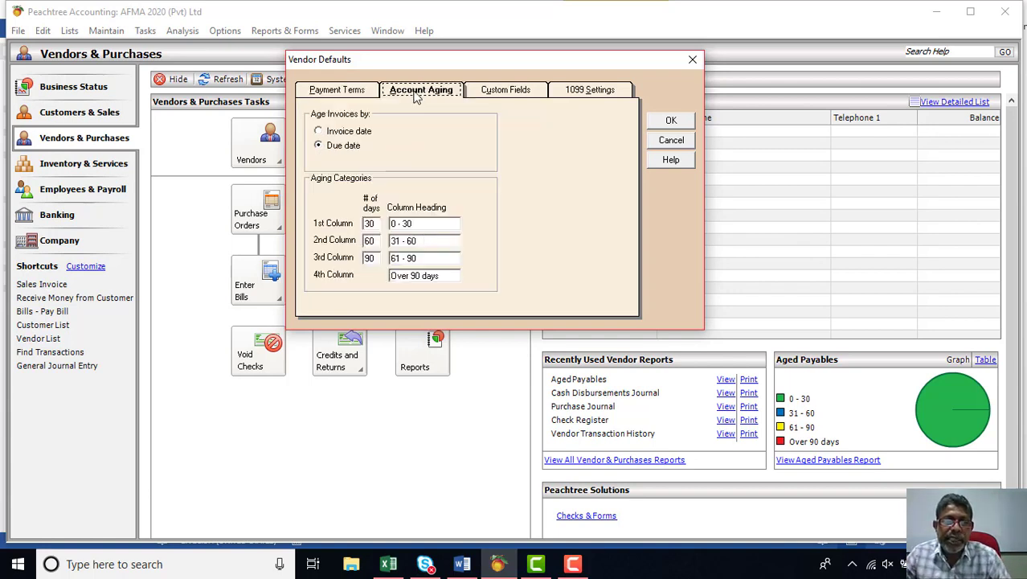
left_click(319, 132)
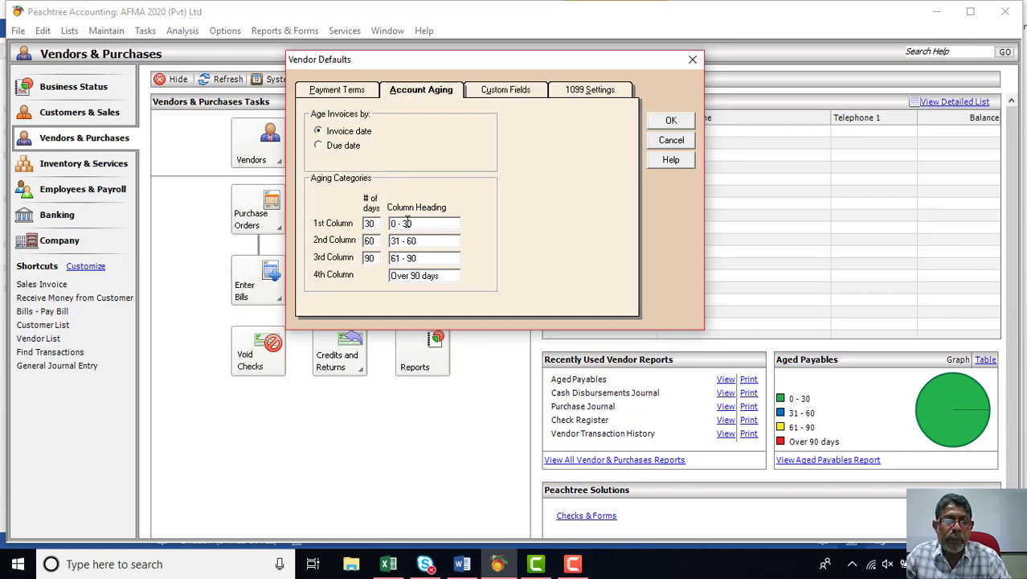
left_click(319, 146)
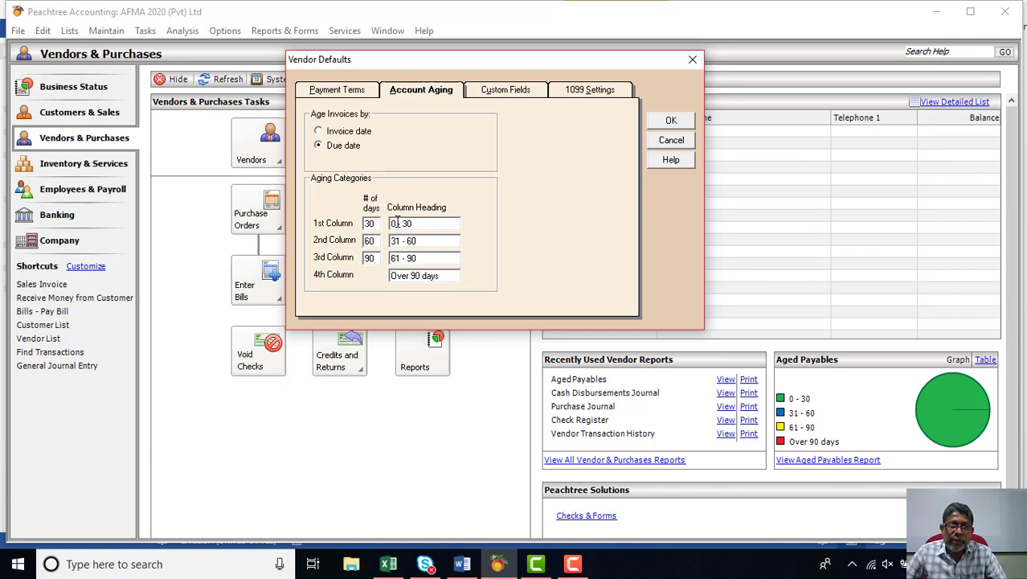
left_click(319, 131)
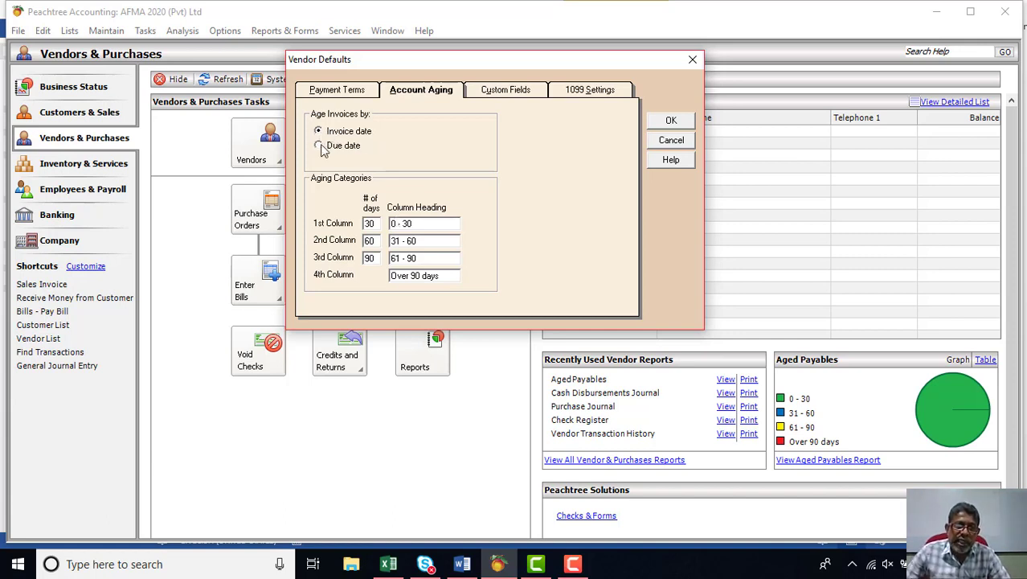
left_click(319, 145)
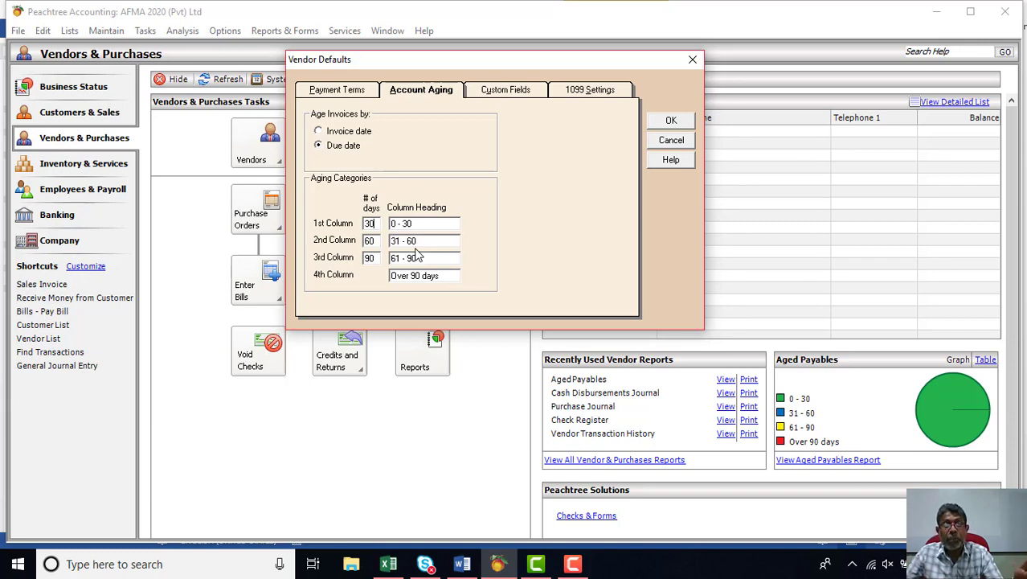
left_click(374, 242)
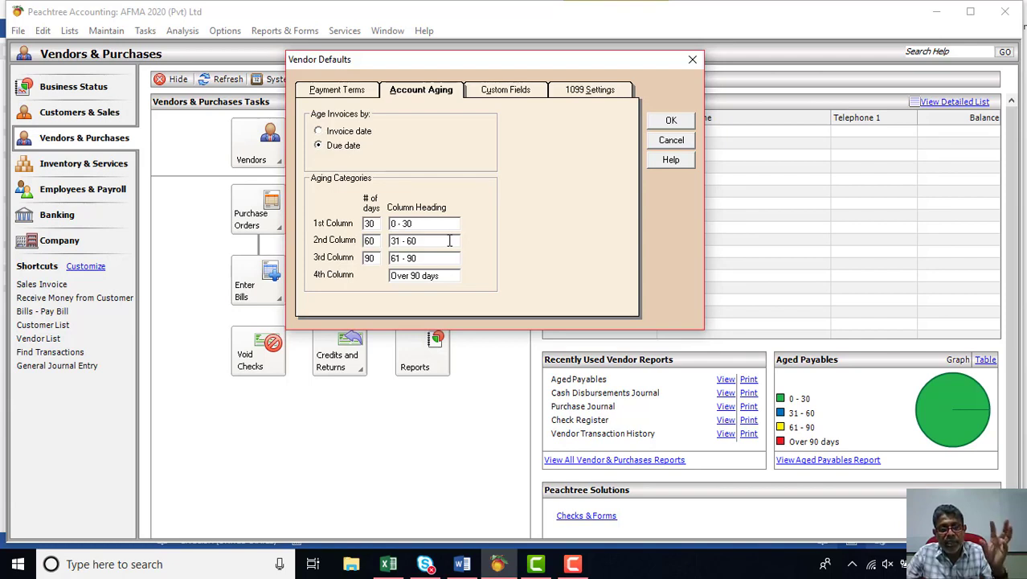
Step: Examine the default day limits and headings of the second, third and fourth vendor aging columns
left_click(425, 243)
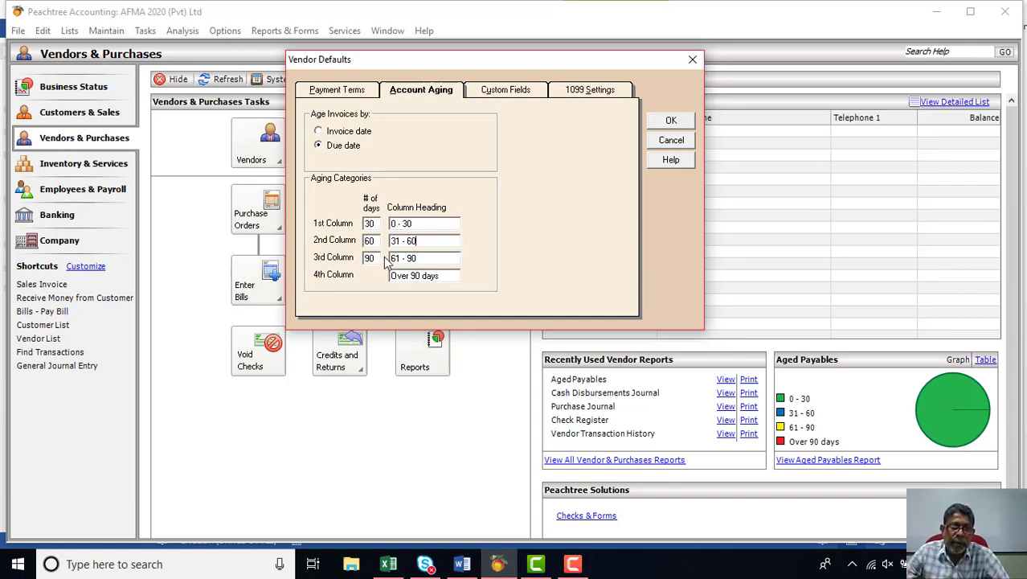
left_click(377, 257)
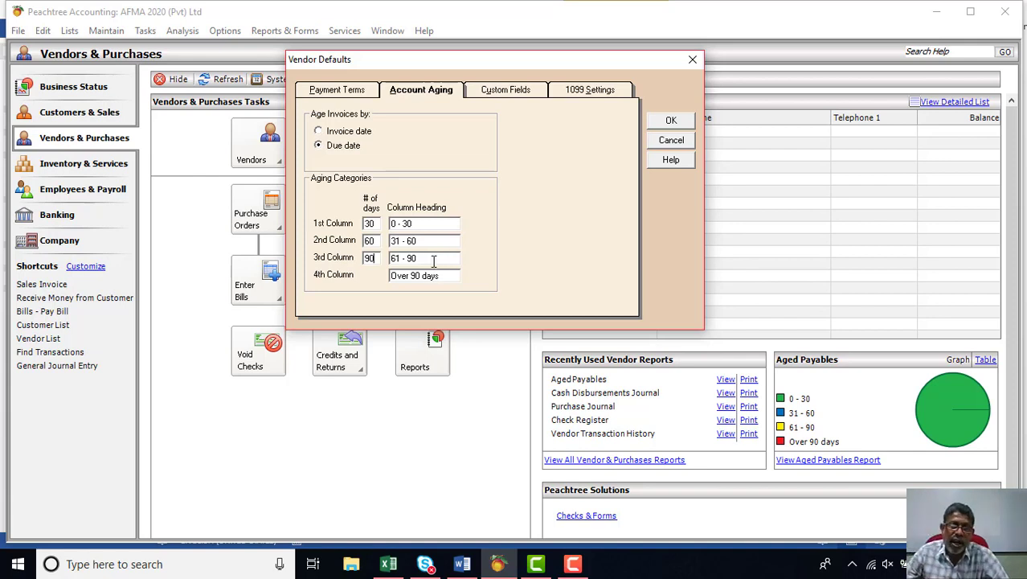
left_click_drag(433, 261, 390, 259)
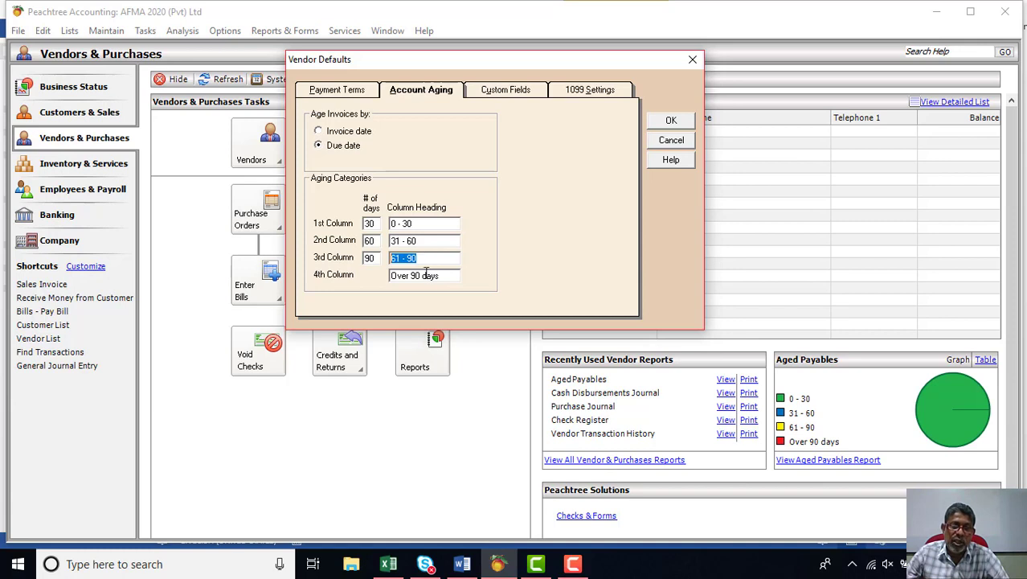
left_click(423, 275)
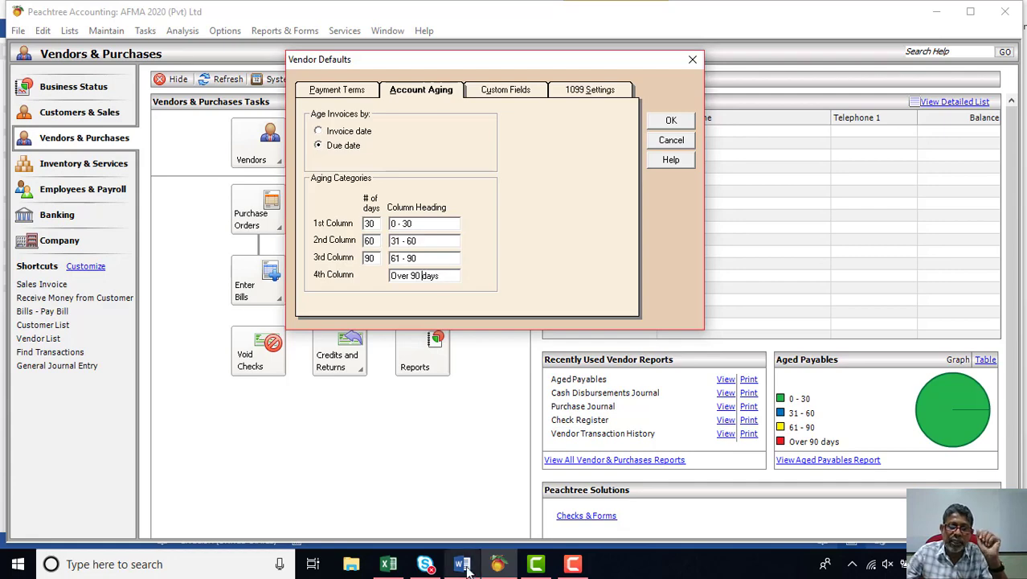
Step: Check the aging basis in the Word activity table, then return to Peachtree and age vendor invoices by invoice date
mouse_move(467, 568)
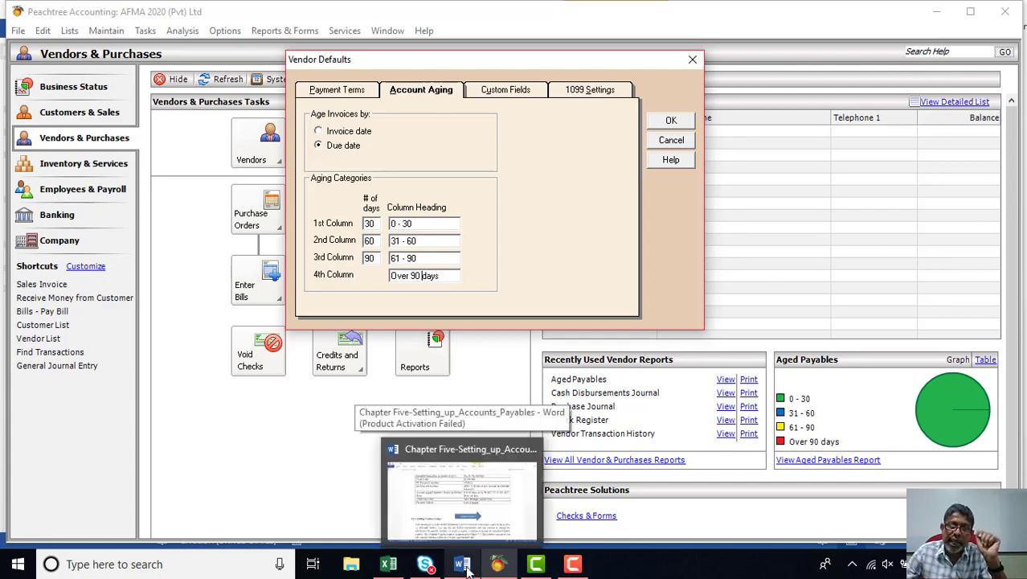
left_click(465, 566)
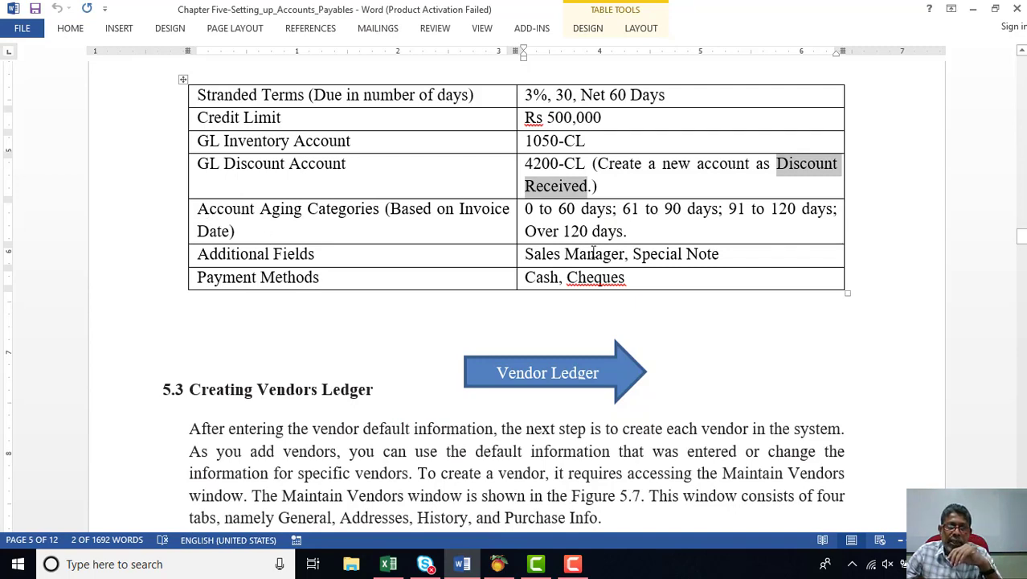
left_click(393, 209)
left_click_drag(392, 209, 383, 223)
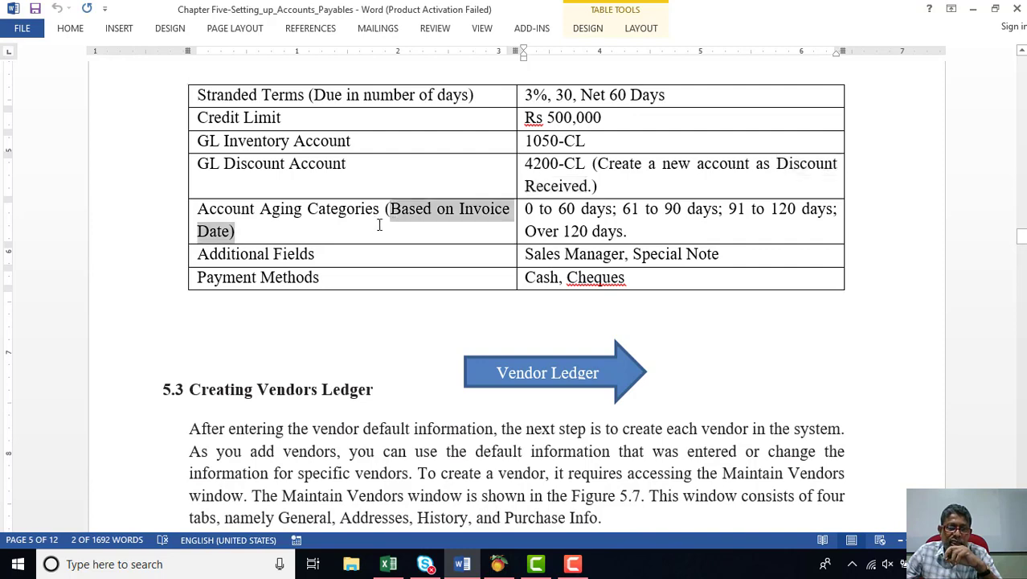
left_click(498, 564)
left_click(324, 132)
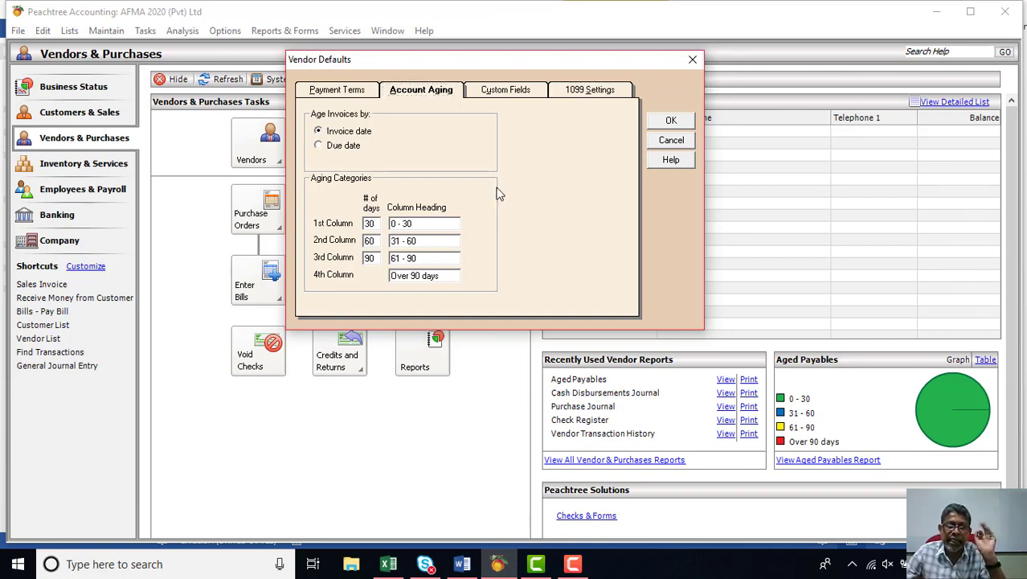
Step: Check the aging ranges in the Word table, then in Peachtree set the first aging column to 60 days with the heading "0 - 60"
left_click(462, 564)
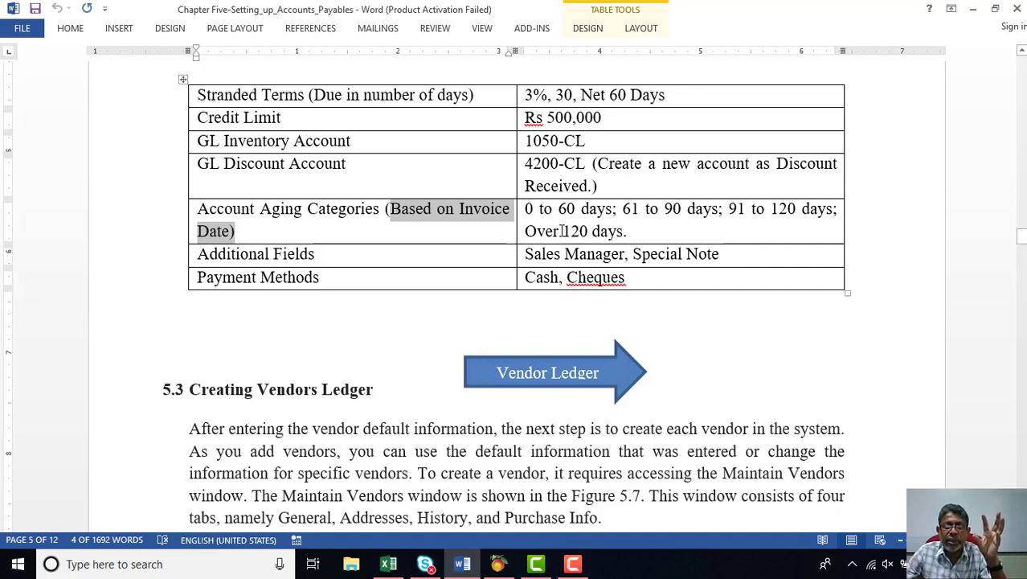
left_click(626, 94)
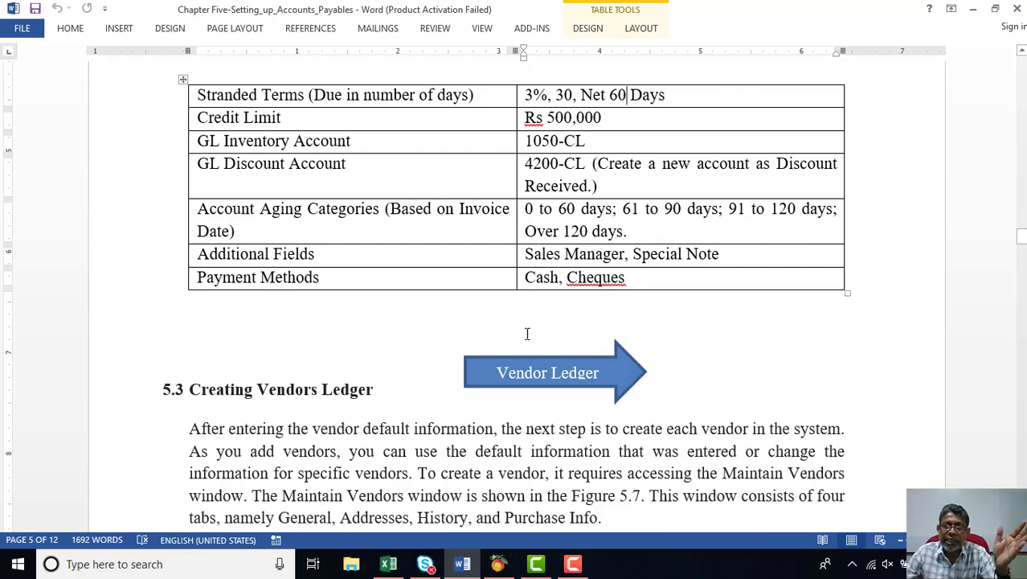
left_click(499, 563)
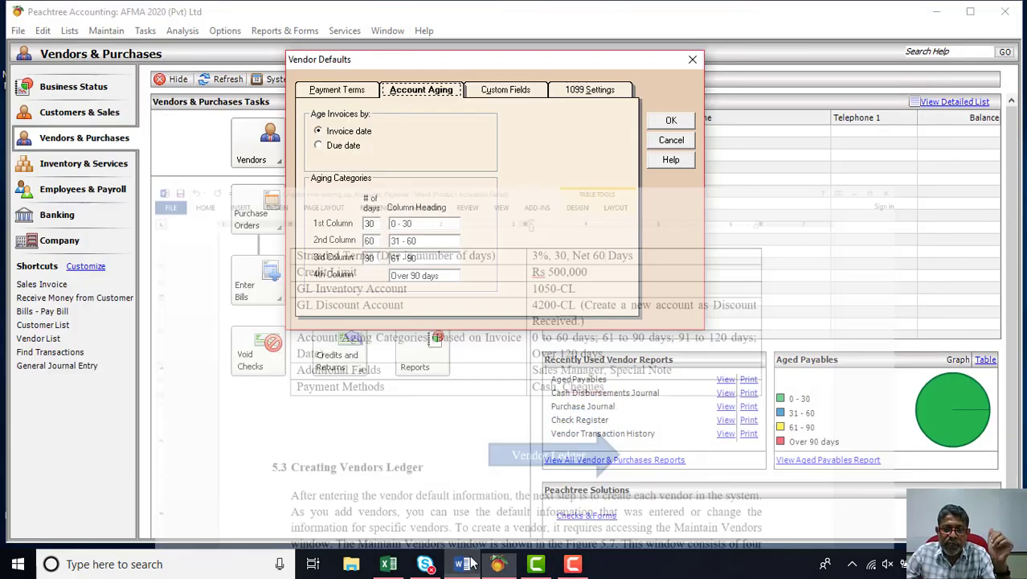
left_click(374, 224)
key("BackSpace")
key("BackSpace")
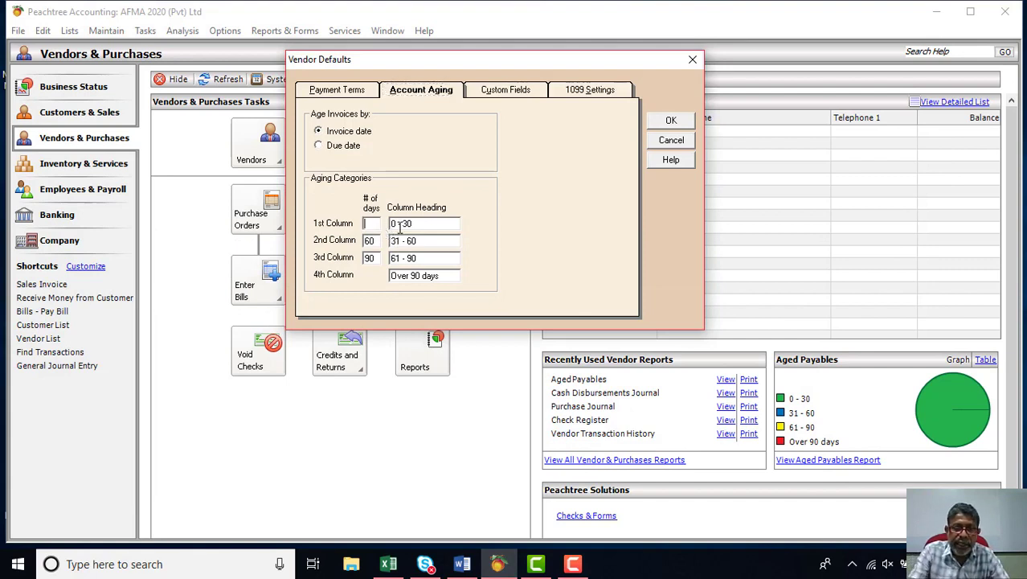
type("60")
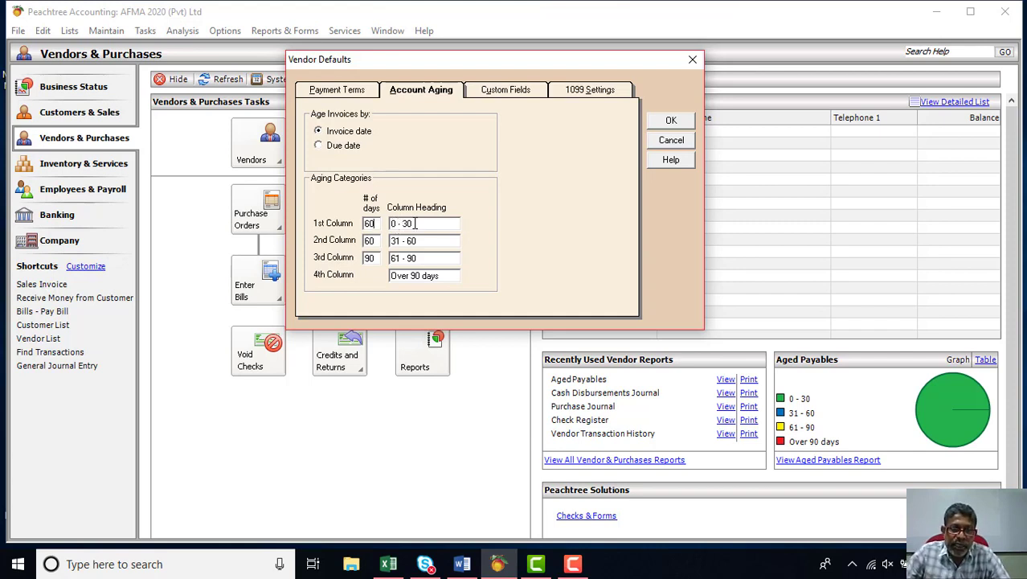
left_click(432, 223)
key("BackSpace")
key("BackSpace")
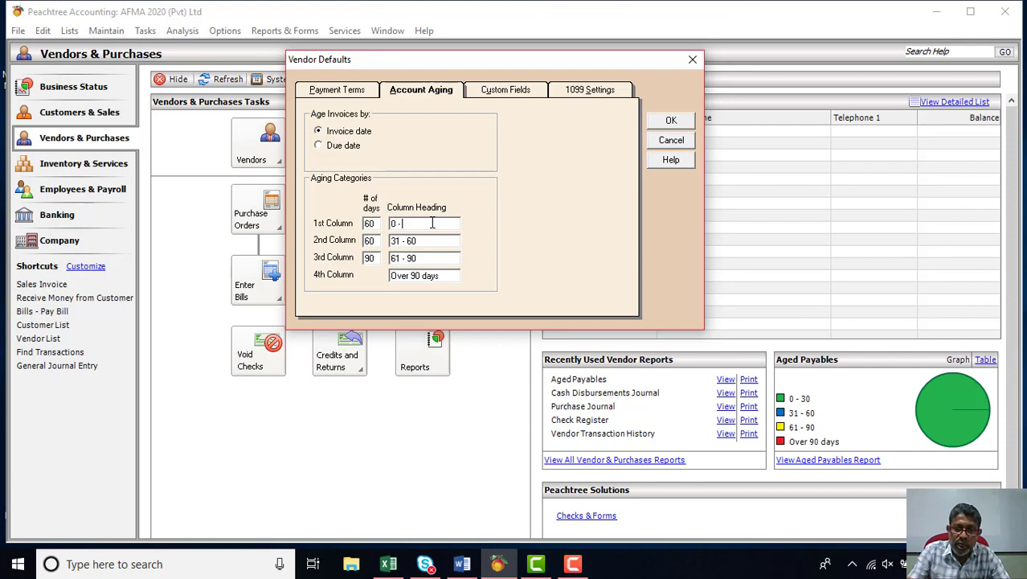
type("60")
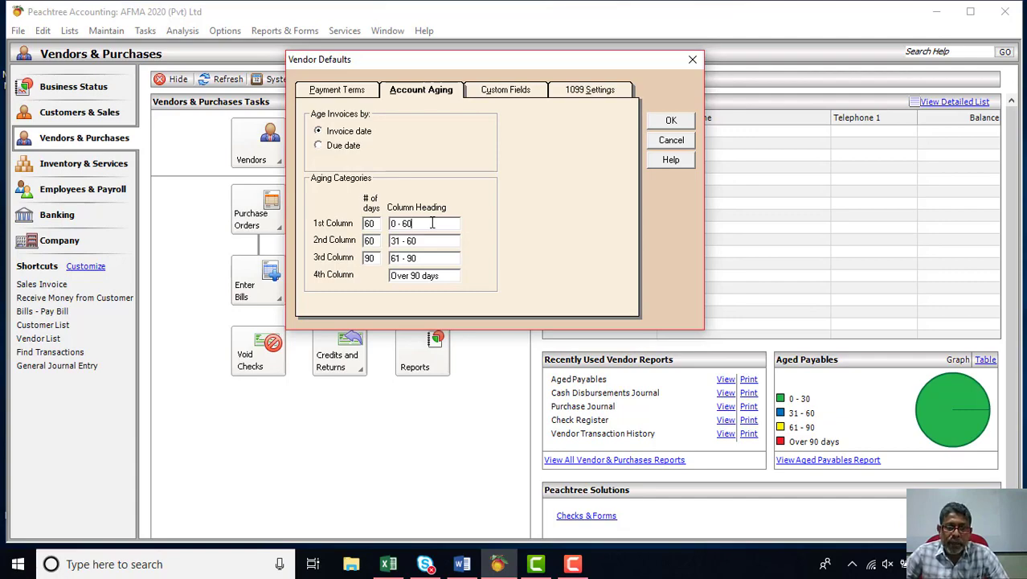
Step: Recheck the Word table, then in Peachtree set the second aging column to 90 days with the heading "61-90"
left_click(463, 565)
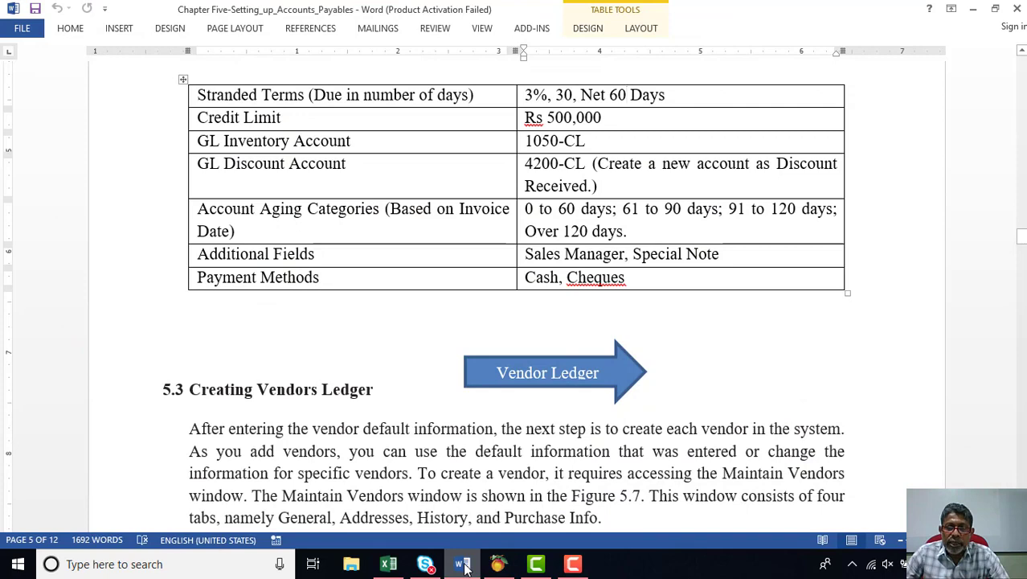
left_click(463, 565)
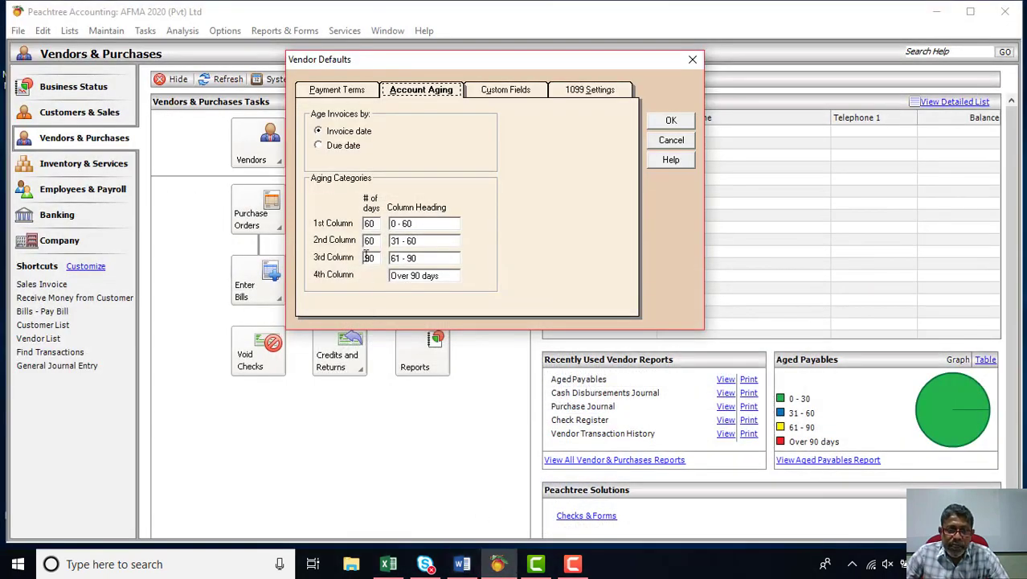
left_click(377, 241)
key("BackSpace")
key("BackSpace")
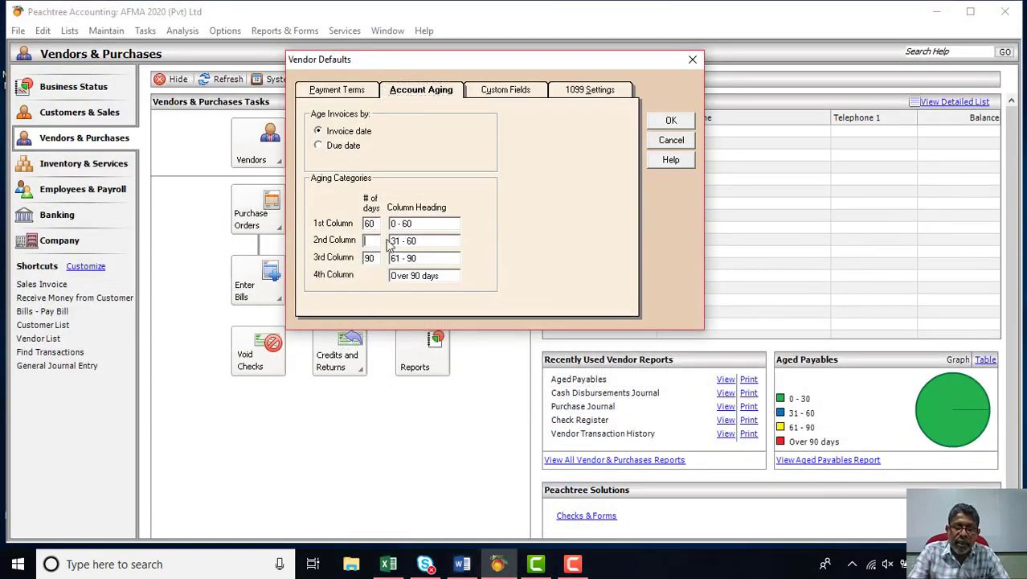
type("90")
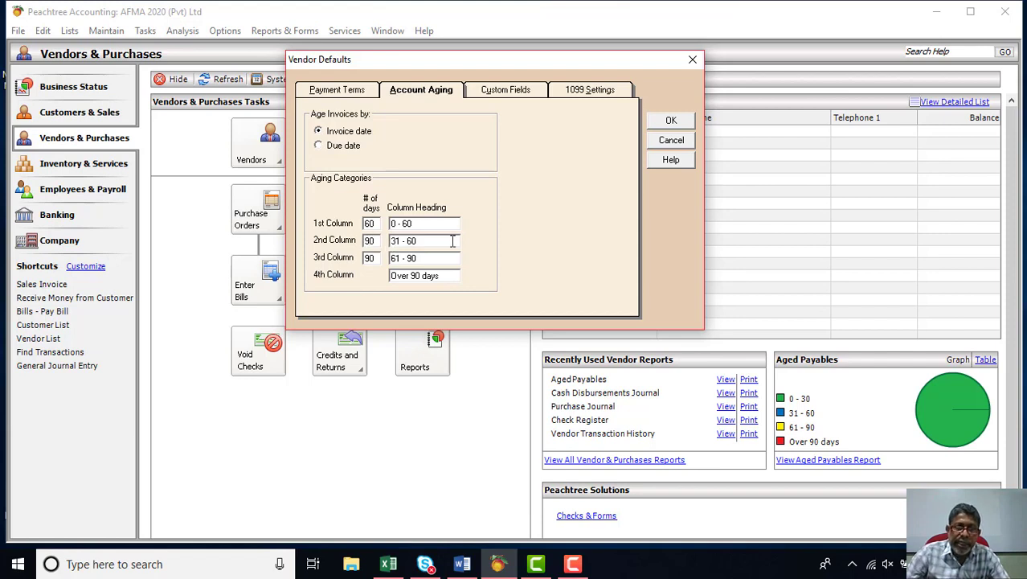
left_click(431, 241)
key("BackSpace")
key("BackSpace")
key("BackSpace")
key("BackSpace")
key("BackSpace")
key("BackSpace")
key("BackSpace")
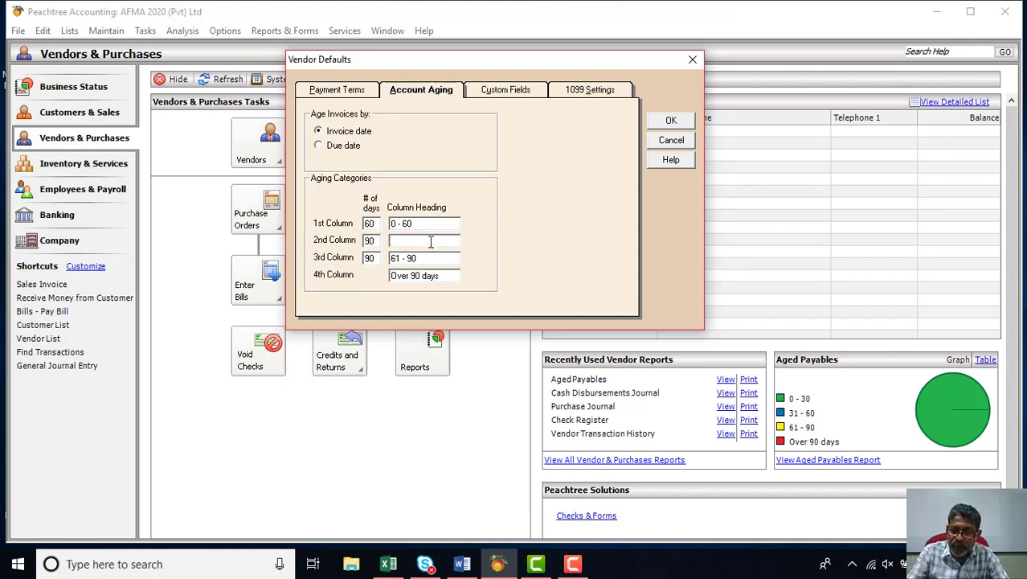
type("61 -")
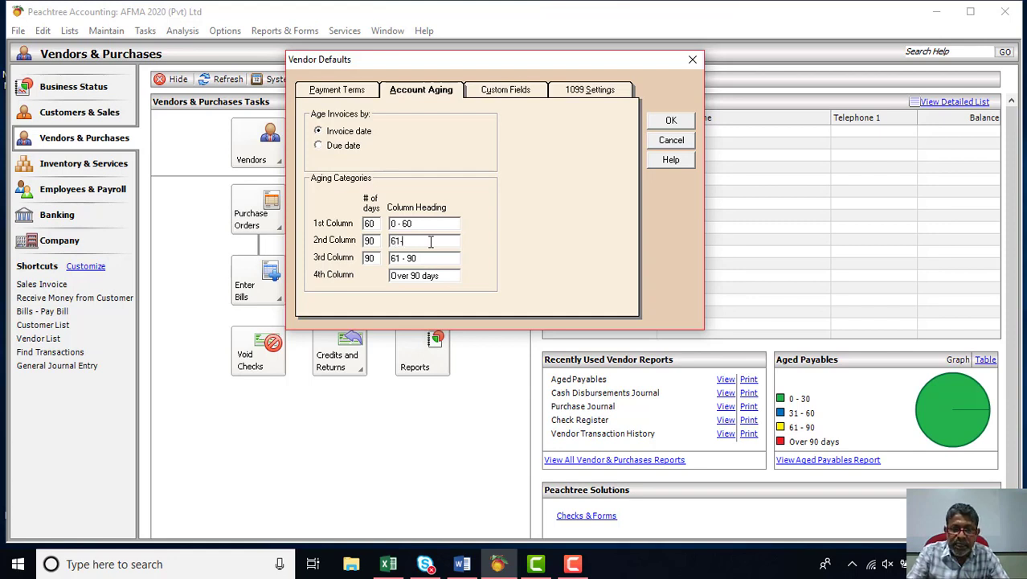
type("90")
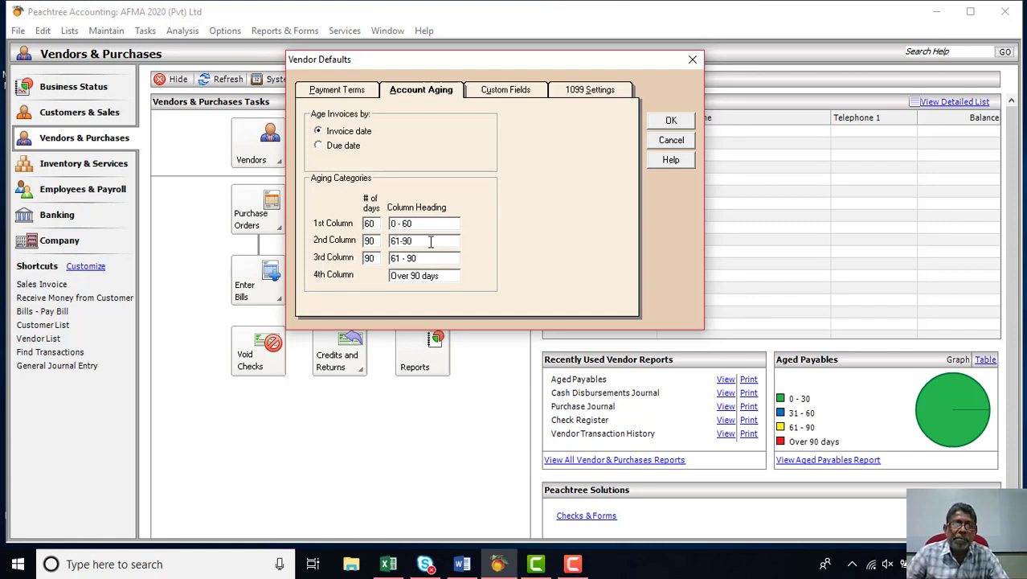
Step: Consult the Word table again, then in Peachtree set the third aging column to 120 days with the heading "91-120"
left_click(463, 564)
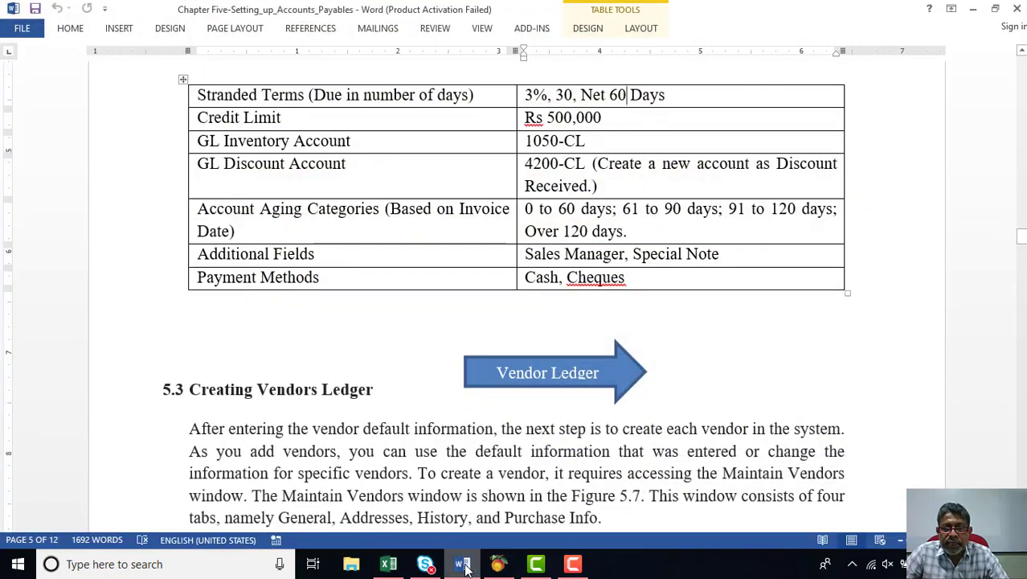
left_click(462, 564)
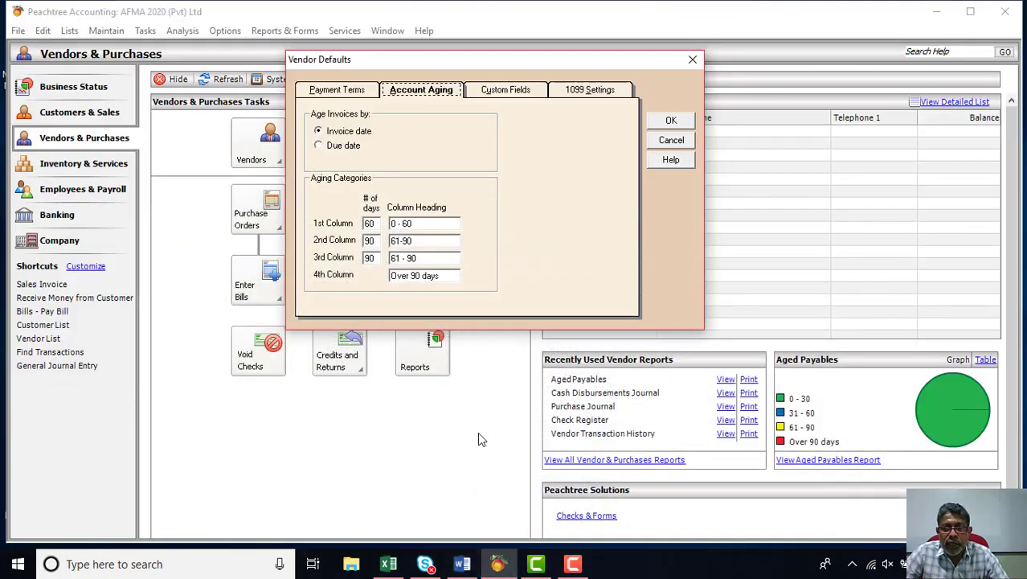
key("BackSpace")
key("BackSpace")
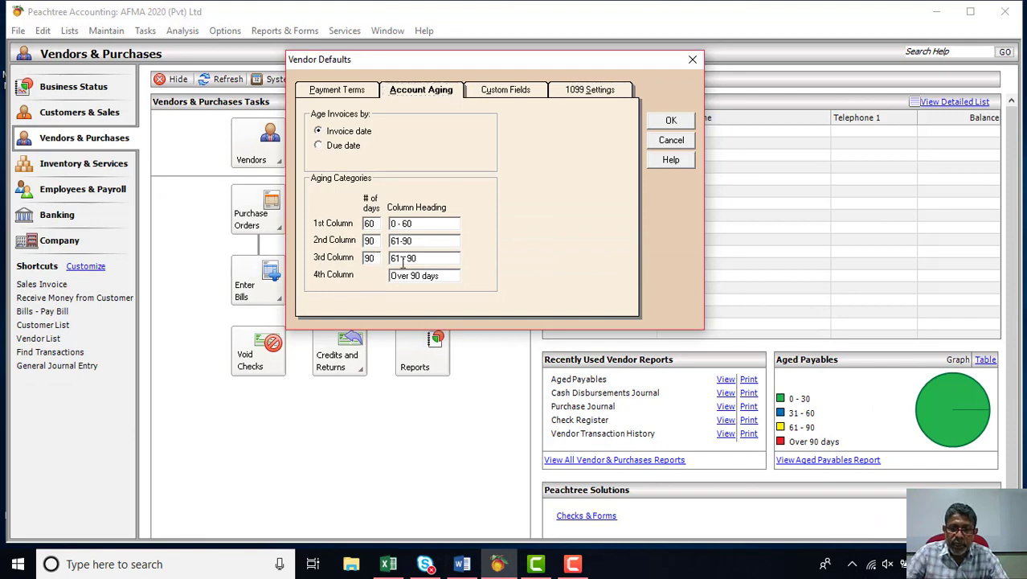
type("120")
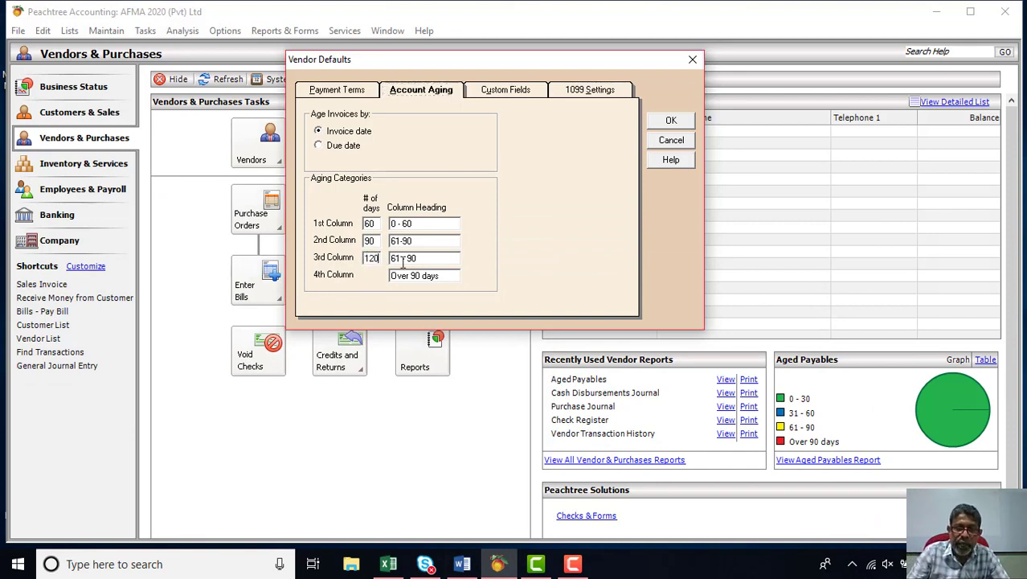
left_click(431, 258)
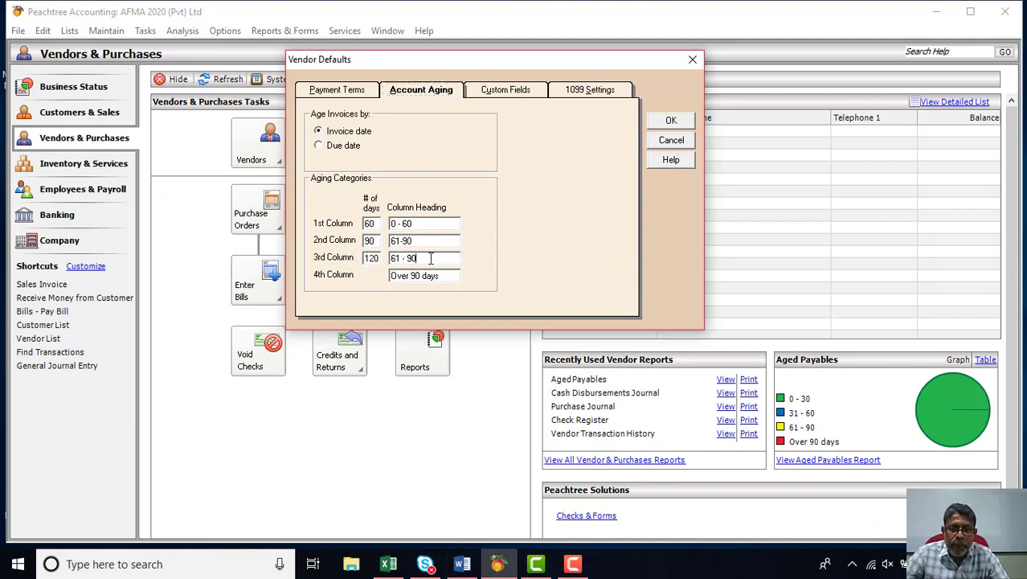
key("BackSpace")
key("BackSpace")
key("BackSpace")
key("BackSpace")
key("BackSpace")
key("BackSpace")
key("BackSpace")
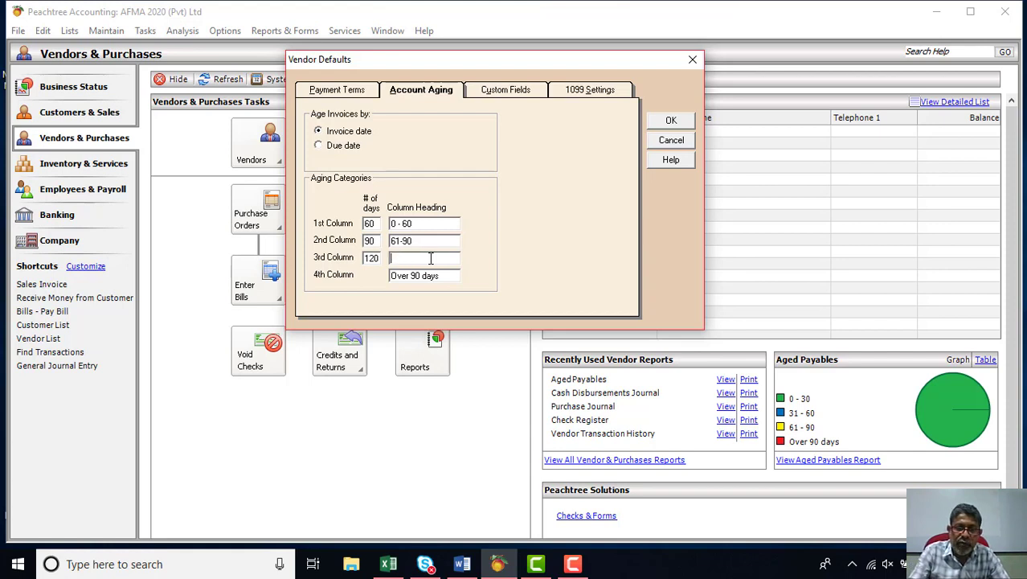
type("91")
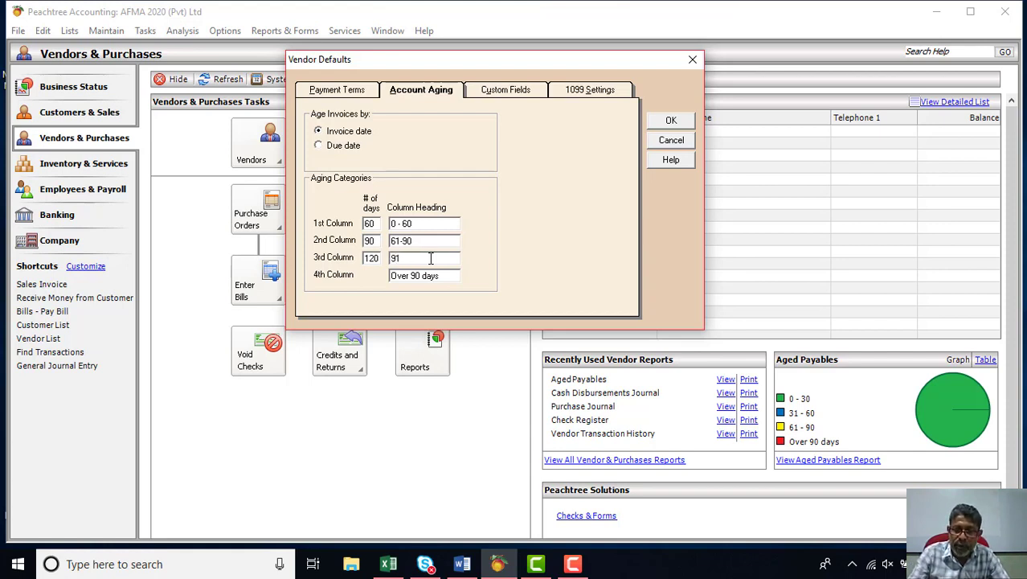
type("-120")
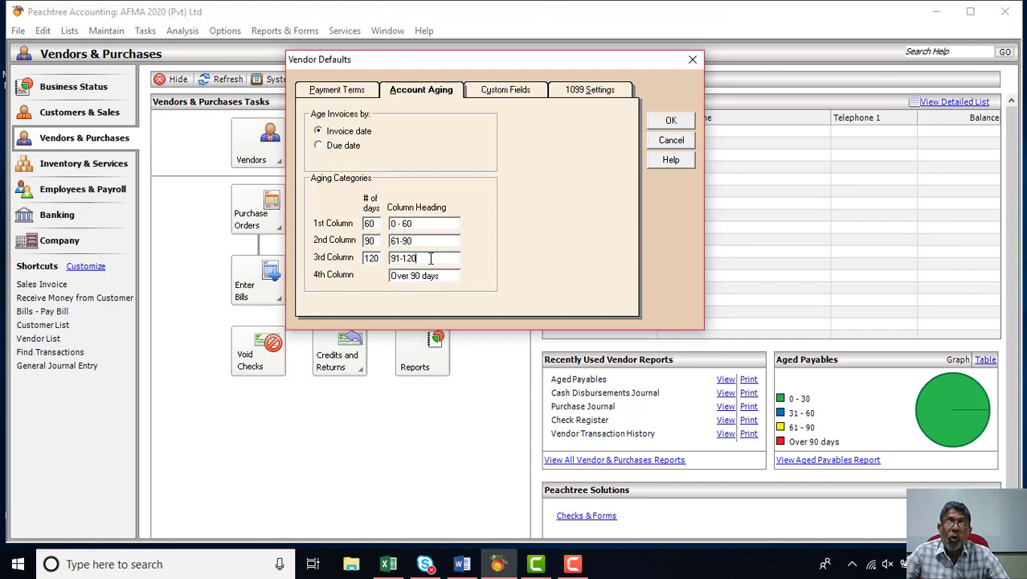
Step: Change the fourth aging column's heading to "Over 120 days" and open the vendor custom fields settings
left_click(420, 275)
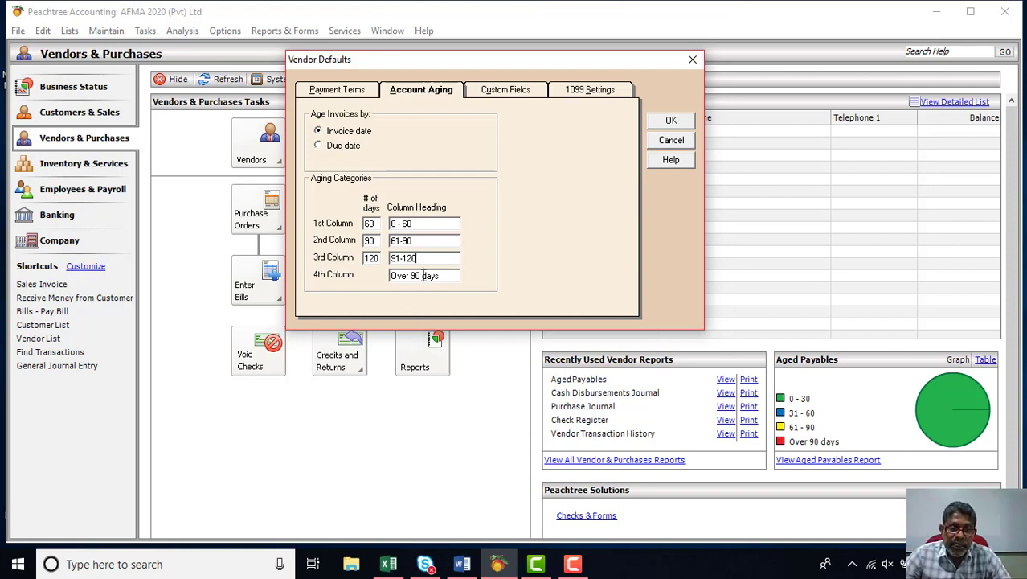
key("BackSpace")
key("BackSpace")
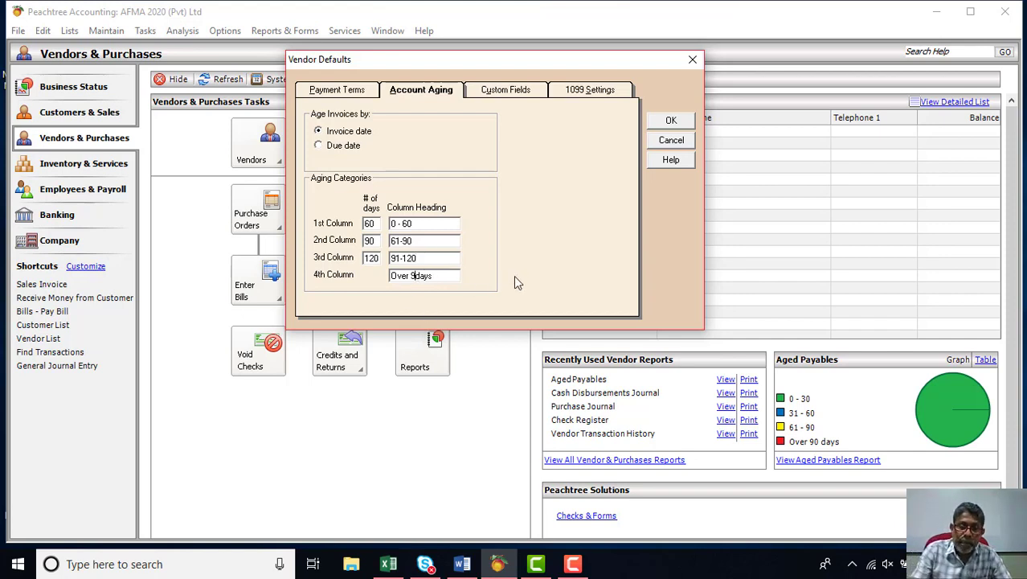
type("120")
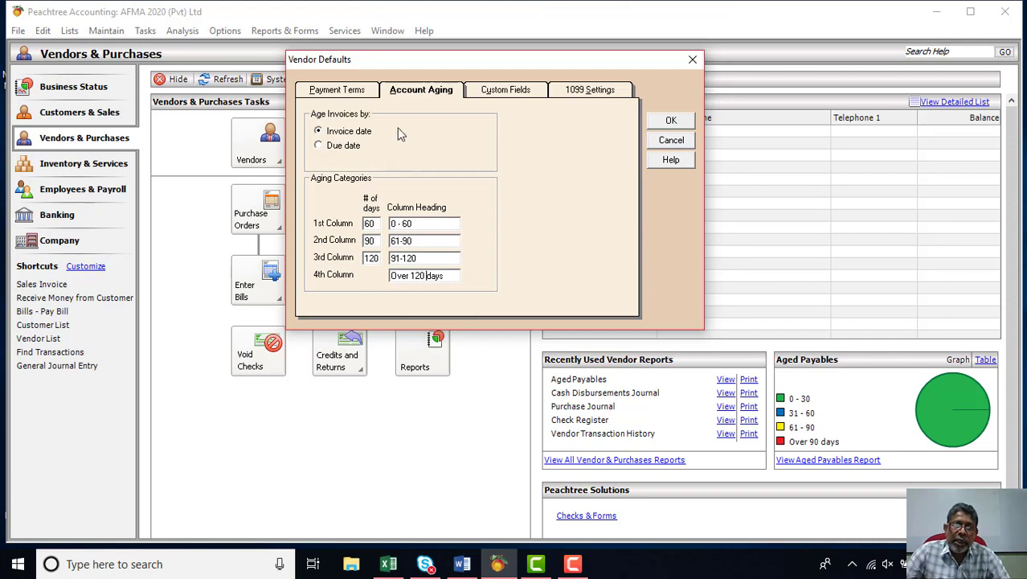
left_click(515, 93)
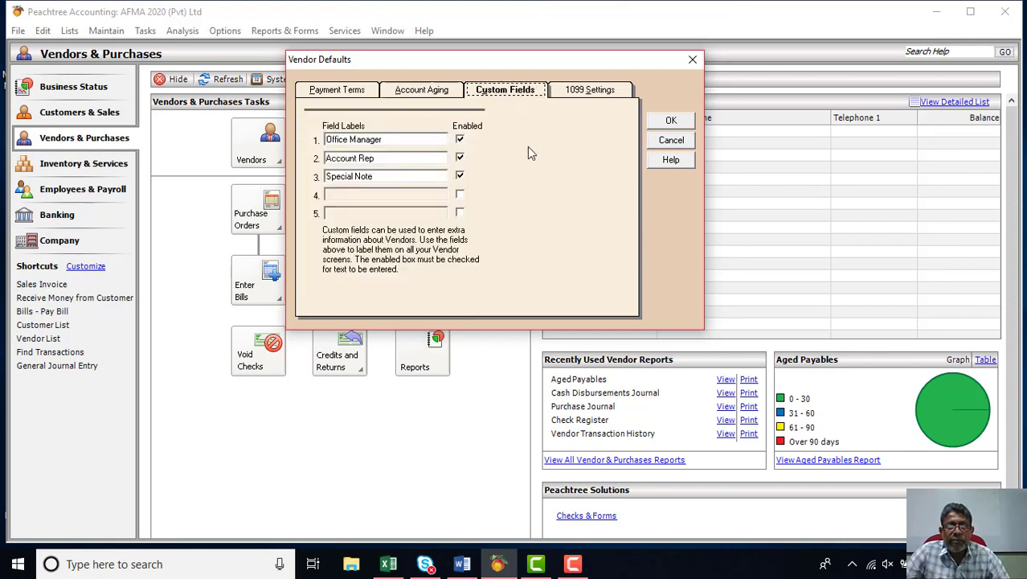
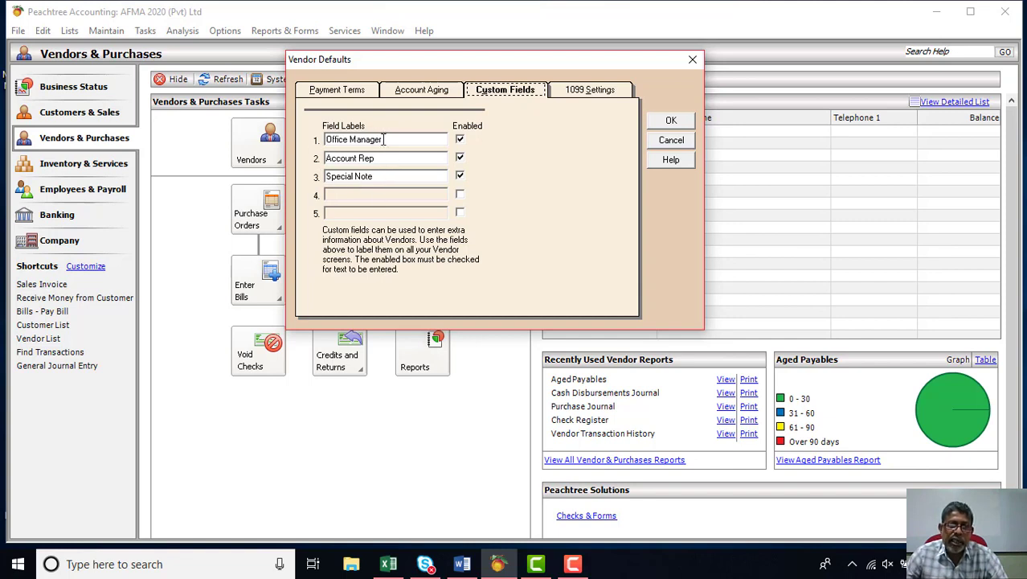
Step: Review the preset vendor custom field labels Office Manager, Account Rep and Special Note
left_click_drag(384, 140, 323, 141)
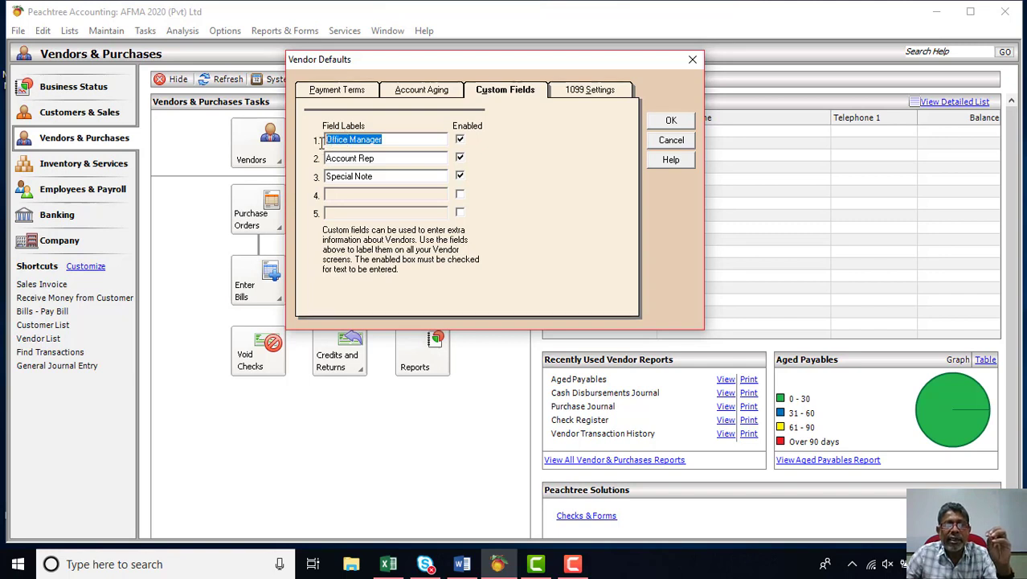
left_click(382, 159)
left_click_drag(381, 158, 325, 159)
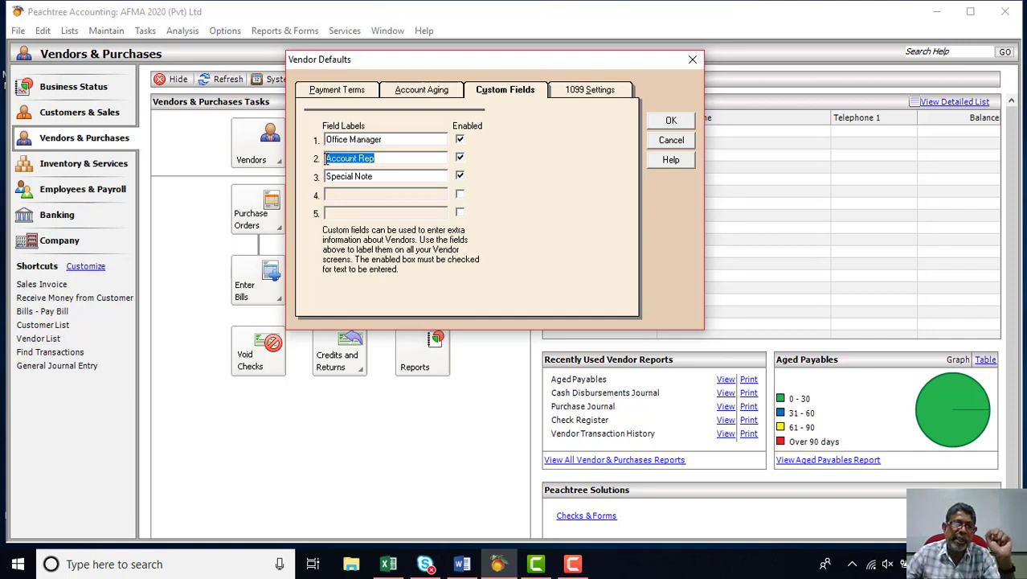
left_click(366, 158)
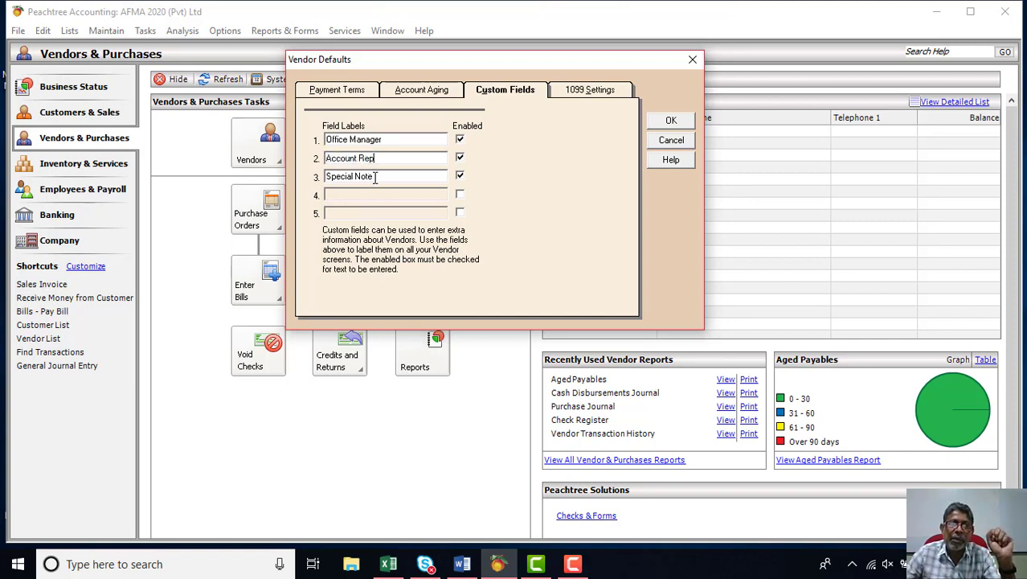
left_click_drag(375, 177, 326, 177)
left_click(330, 178)
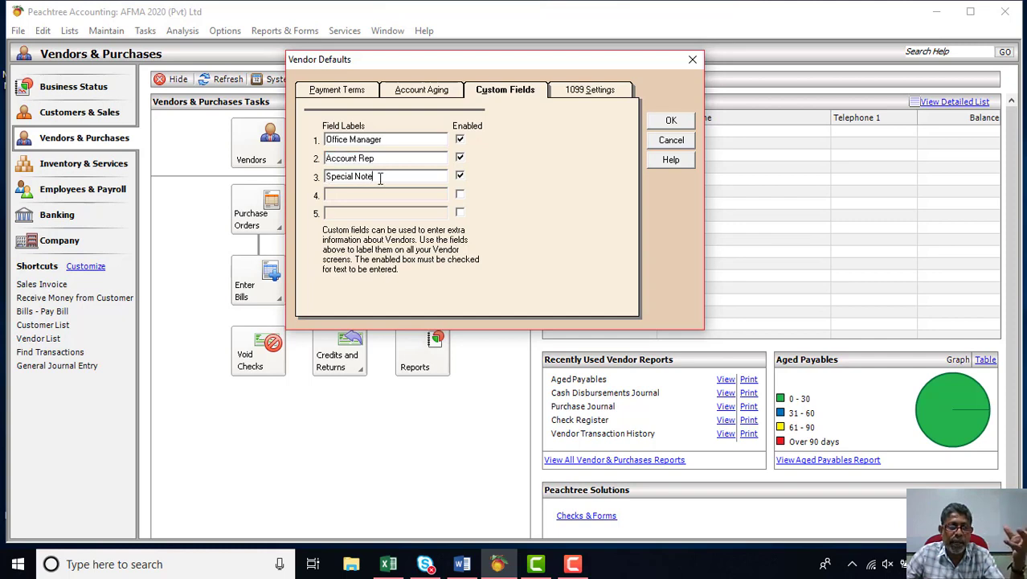
Step: Try enabling the fourth and fifth vendor custom fields so that their blank labels can be edited
left_click(461, 198)
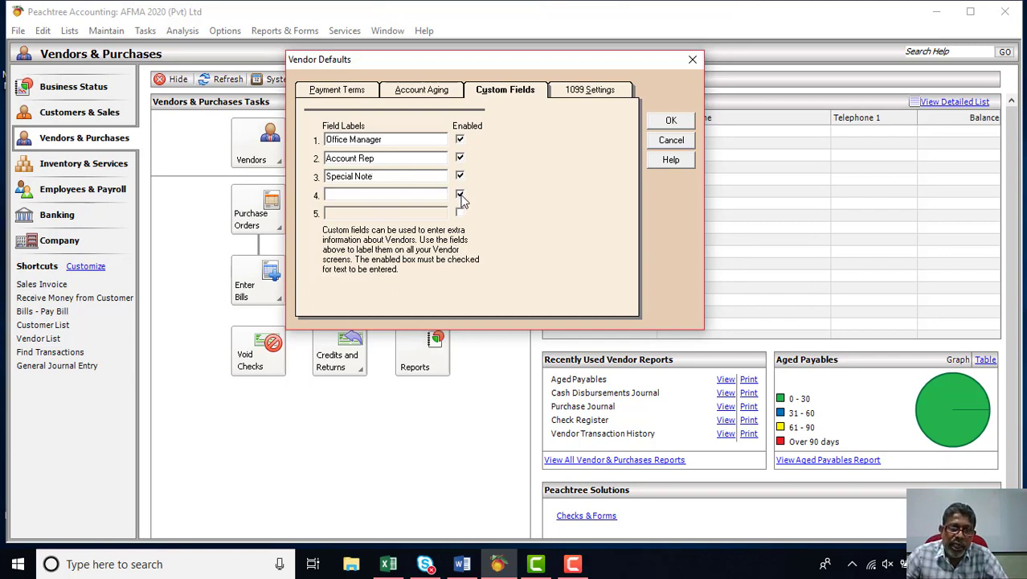
left_click(352, 194)
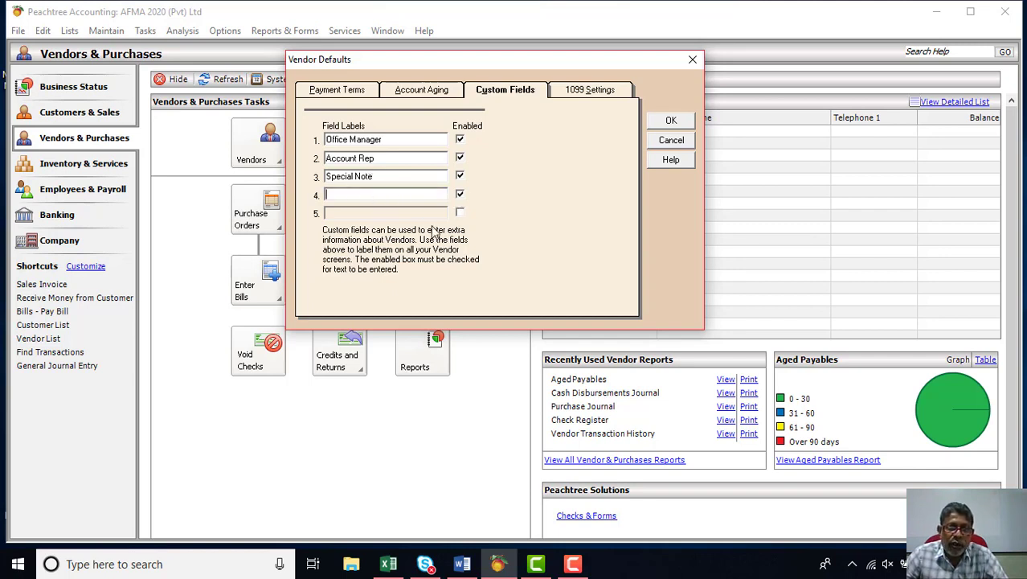
left_click(460, 213)
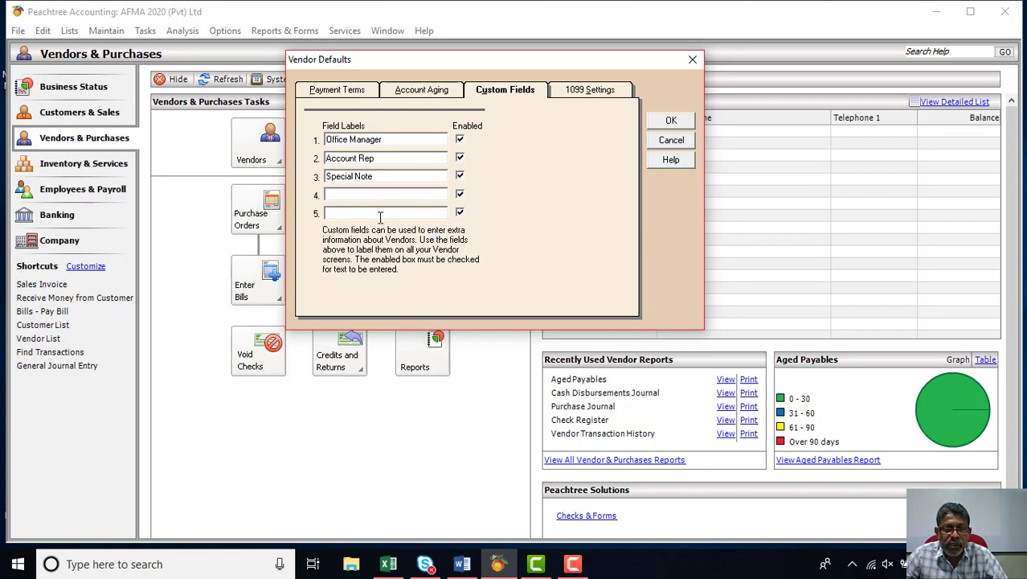
left_click(357, 212)
left_click(348, 197)
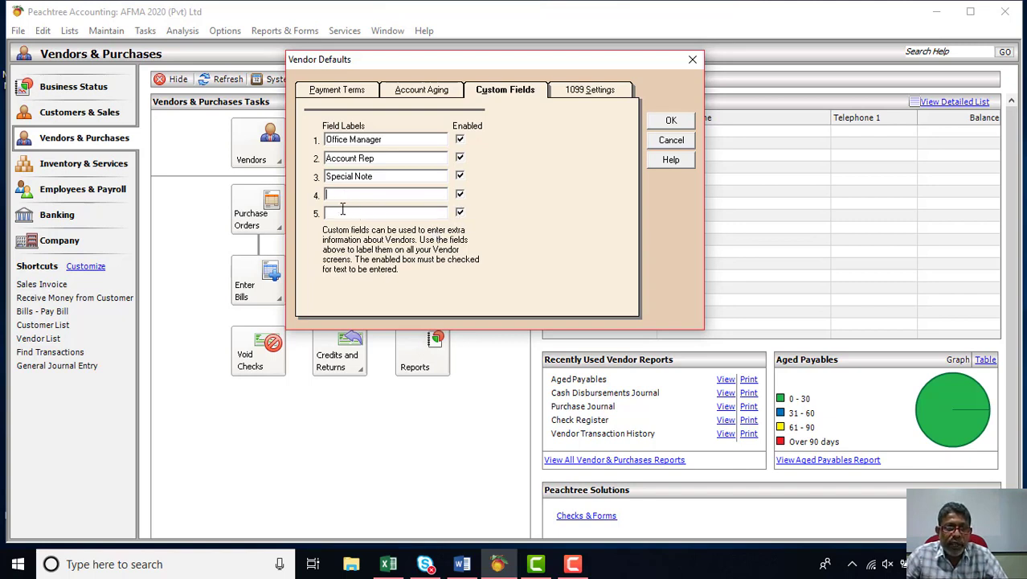
left_click(344, 210)
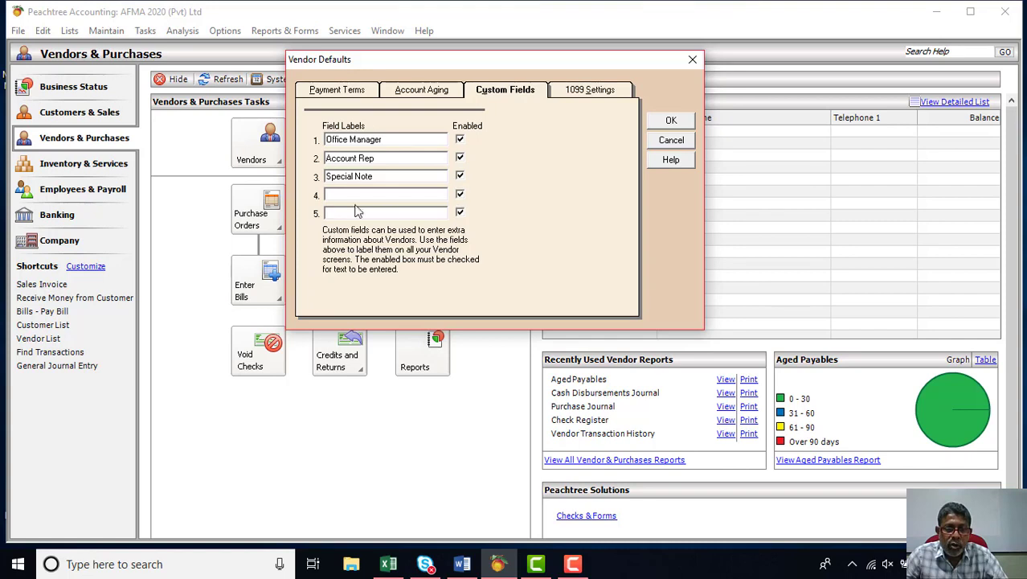
left_click(342, 194)
left_click(341, 213)
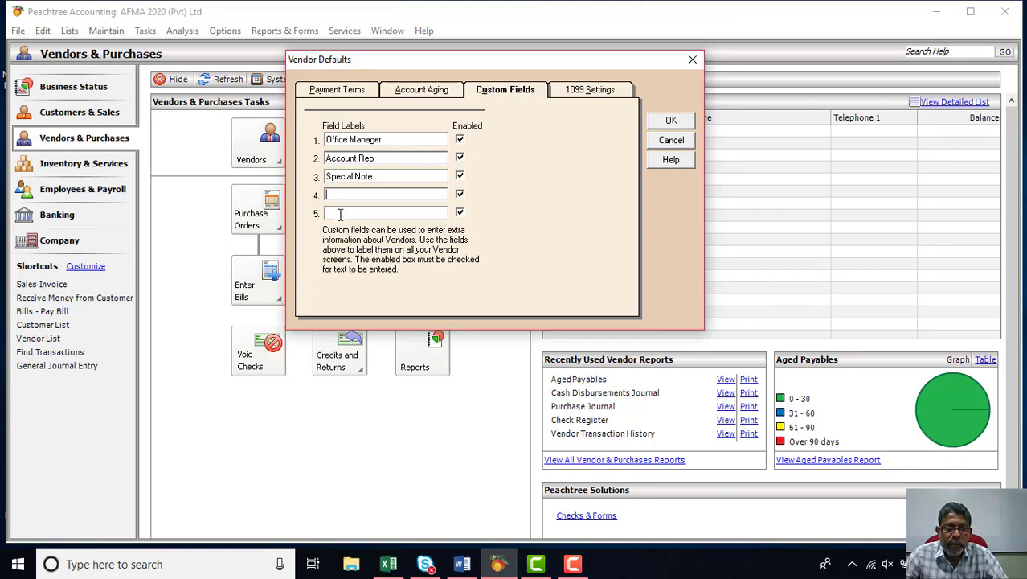
Step: Disable all five vendor custom fields
left_click(460, 213)
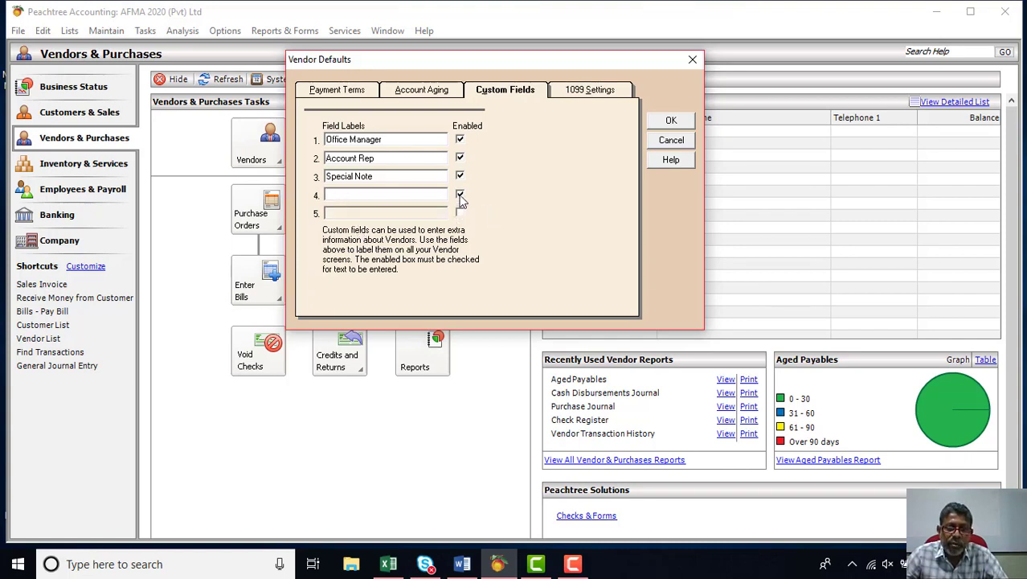
left_click(460, 194)
left_click(460, 176)
left_click(460, 157)
left_click(459, 139)
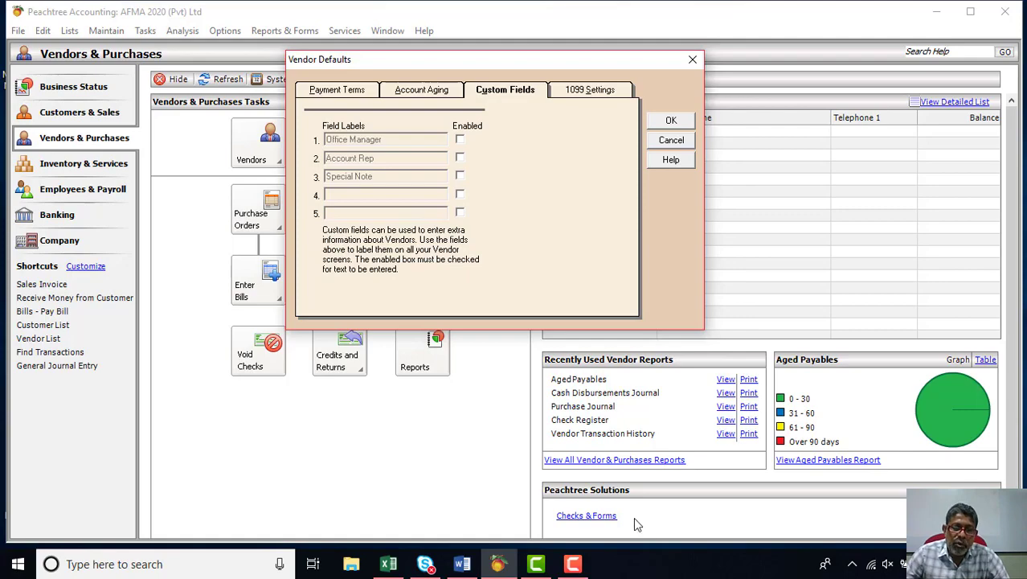
Step: Check the additional fields in the Word table, then in Peachtree enable the first custom field and label it "Sales Manager"
left_click(471, 569)
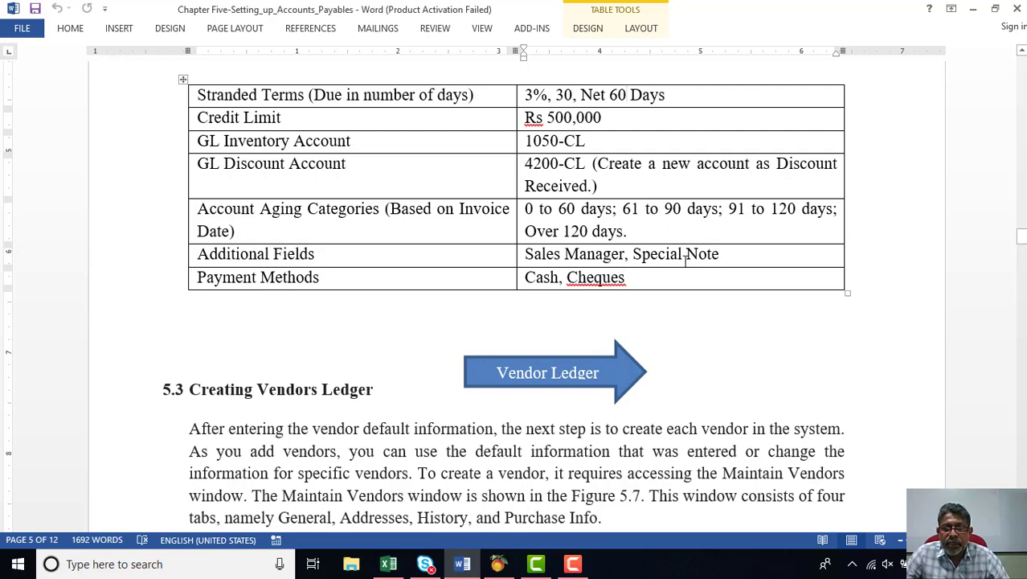
left_click(497, 564)
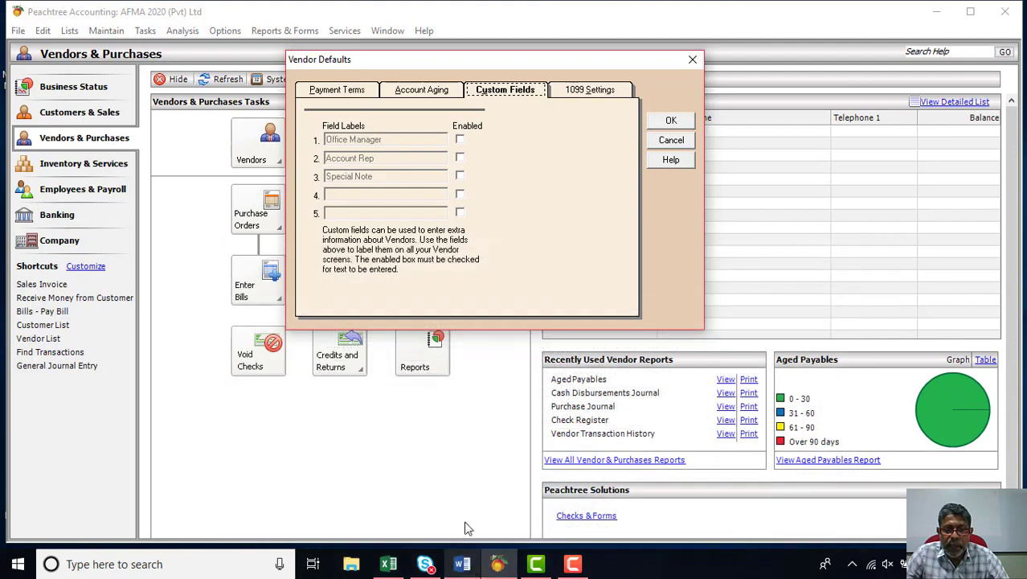
left_click(460, 139)
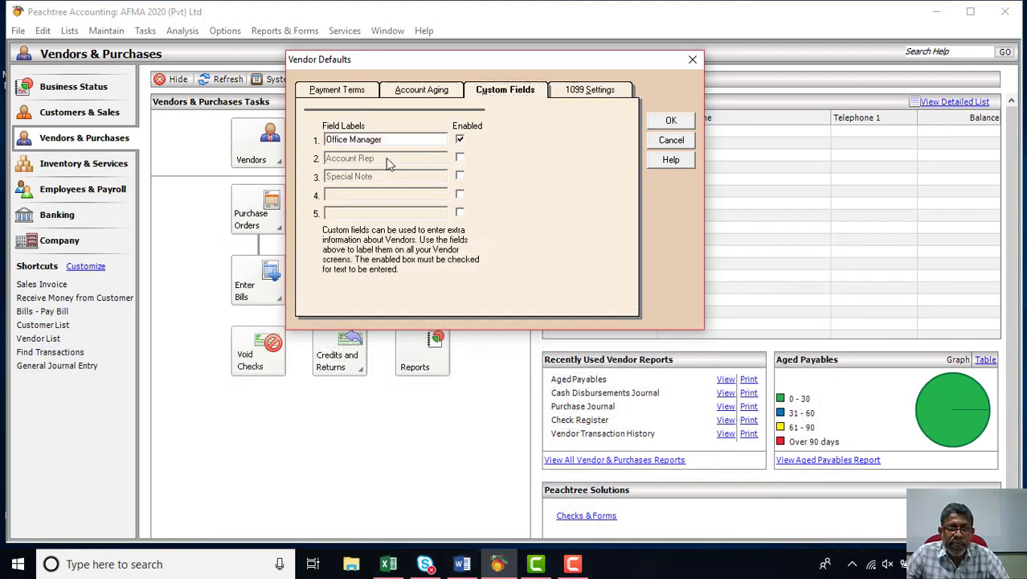
left_click(349, 139)
key("BackSpace")
key("BackSpace")
key("BackSpace")
key("BackSpace")
key("BackSpace")
key("BackSpace")
key("BackSpace")
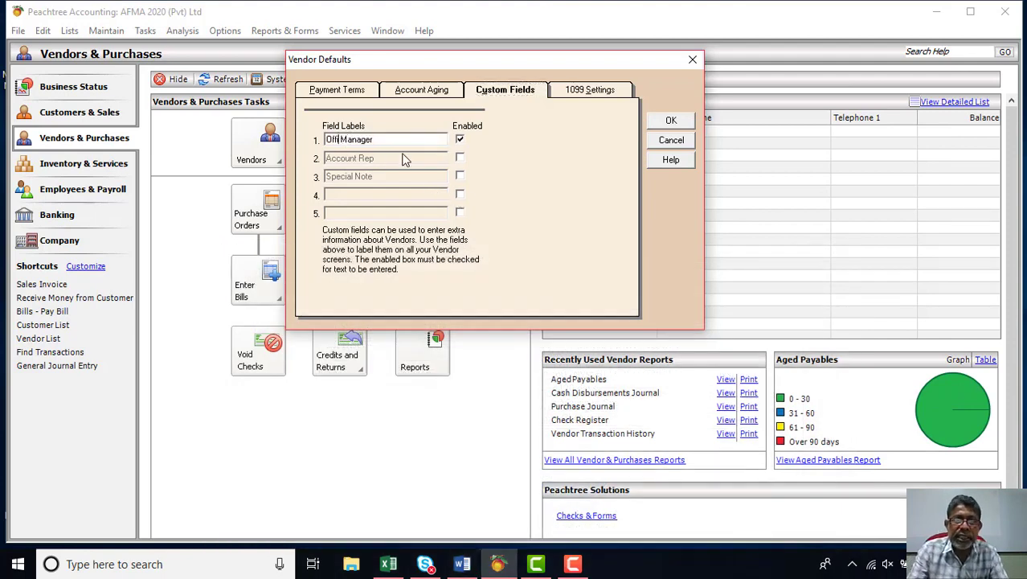
type("Sale")
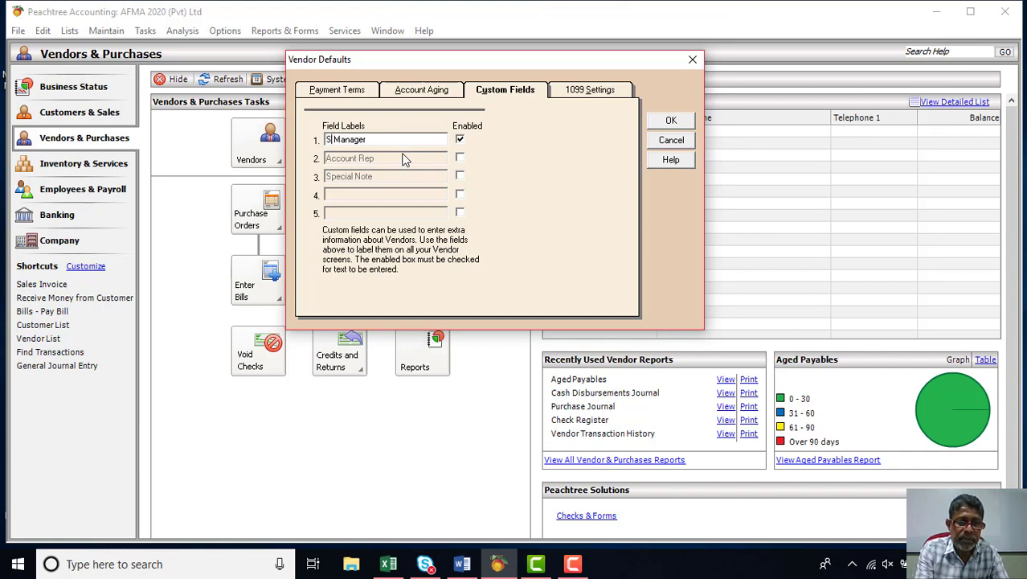
type("s")
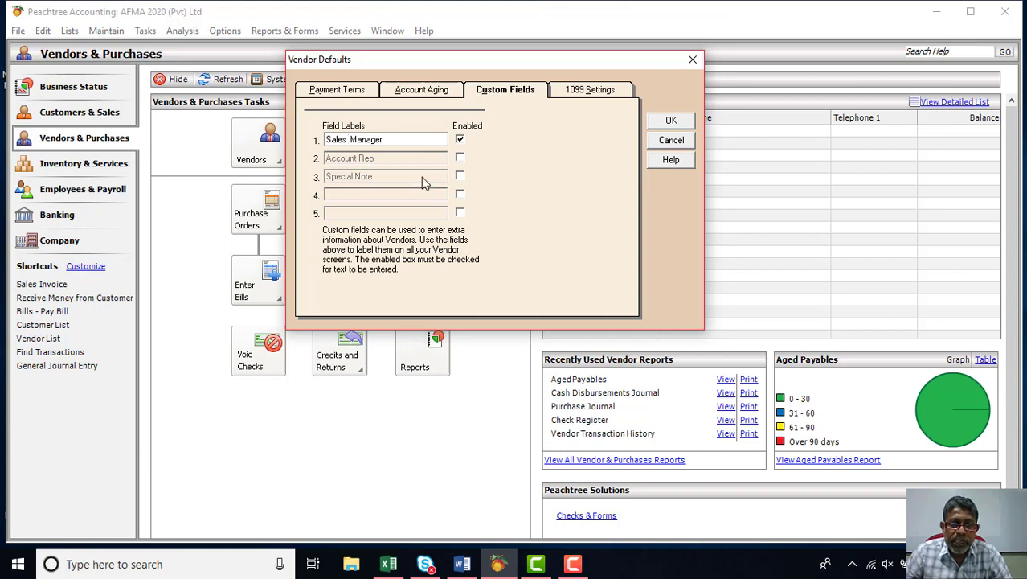
Step: Move the "Special Note" label from the third custom field to the second, replacing Account Rep, with the second field enabled and the third disabled
left_click(460, 176)
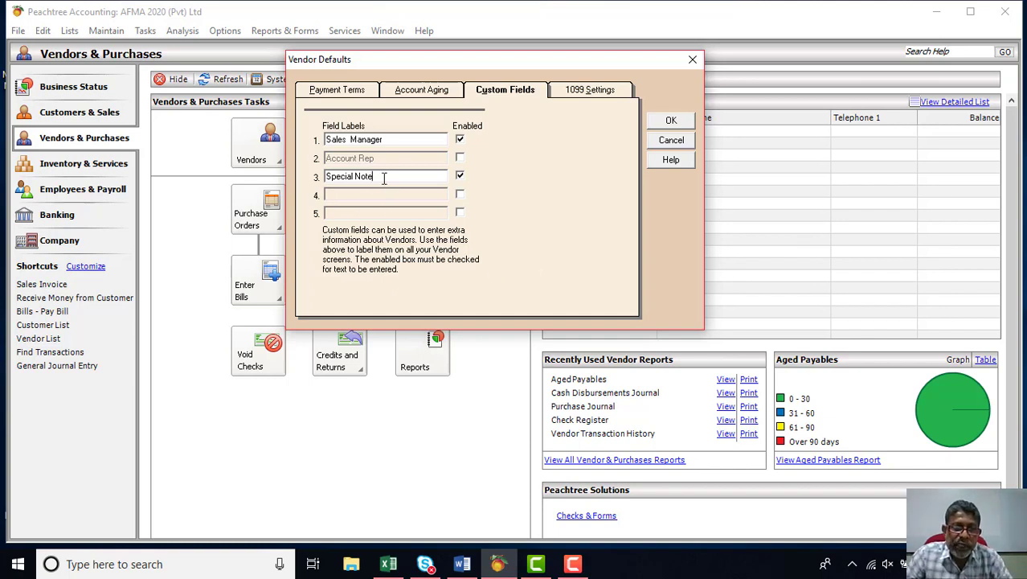
left_click_drag(381, 176, 324, 179)
right_click(331, 177)
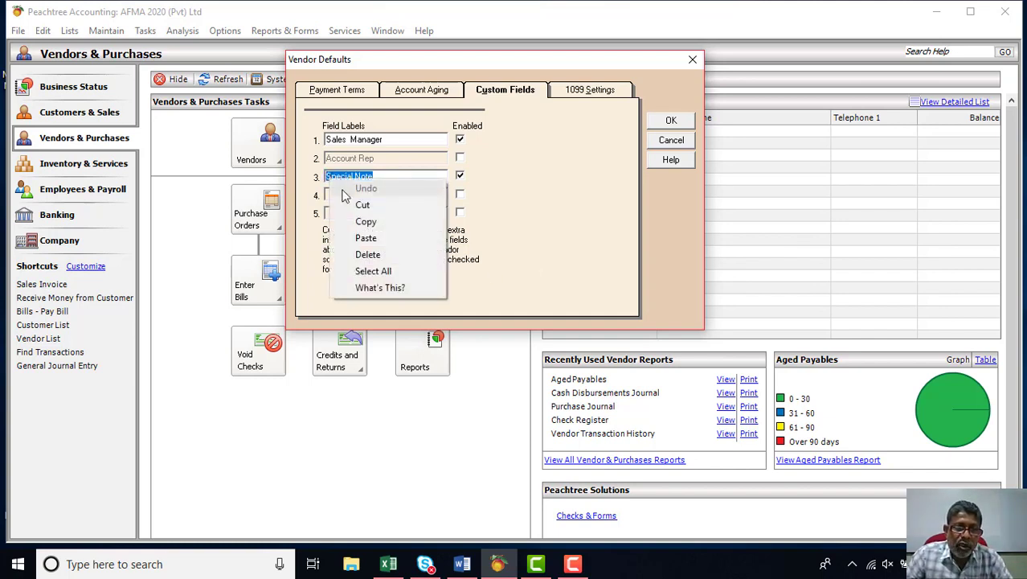
left_click(362, 206)
left_click(459, 156)
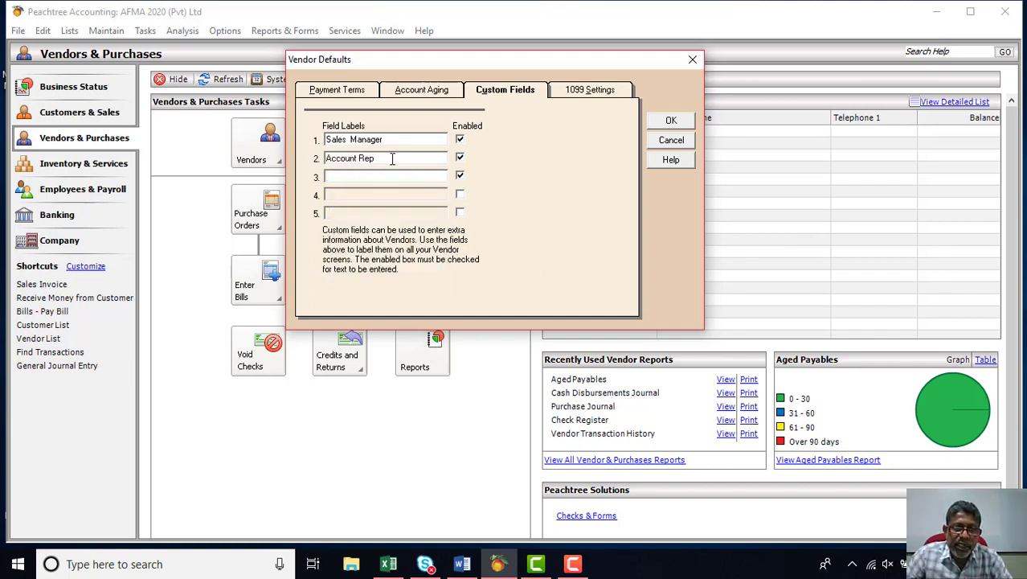
left_click_drag(375, 158, 325, 159)
right_click(328, 160)
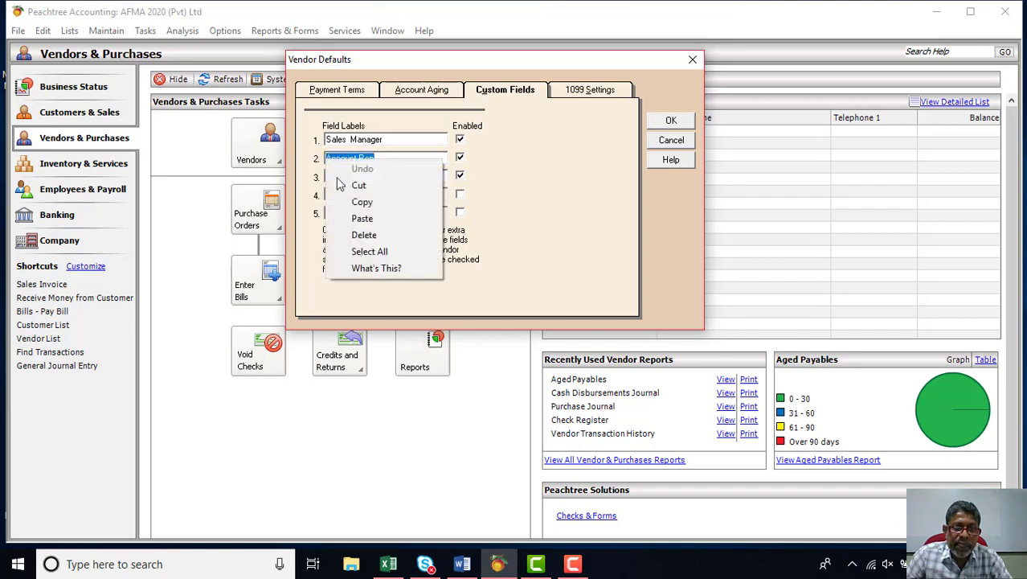
left_click(362, 219)
left_click(459, 175)
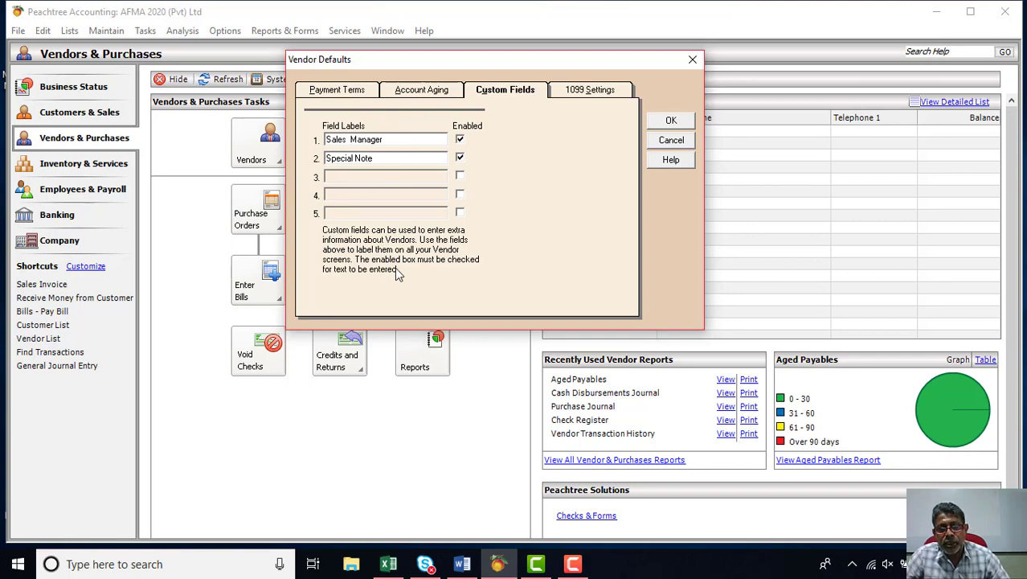
Step: View the vendor 1099 settings, then switch to Word and read the chapter's sections on 1099 settings and pay methods
left_click(599, 92)
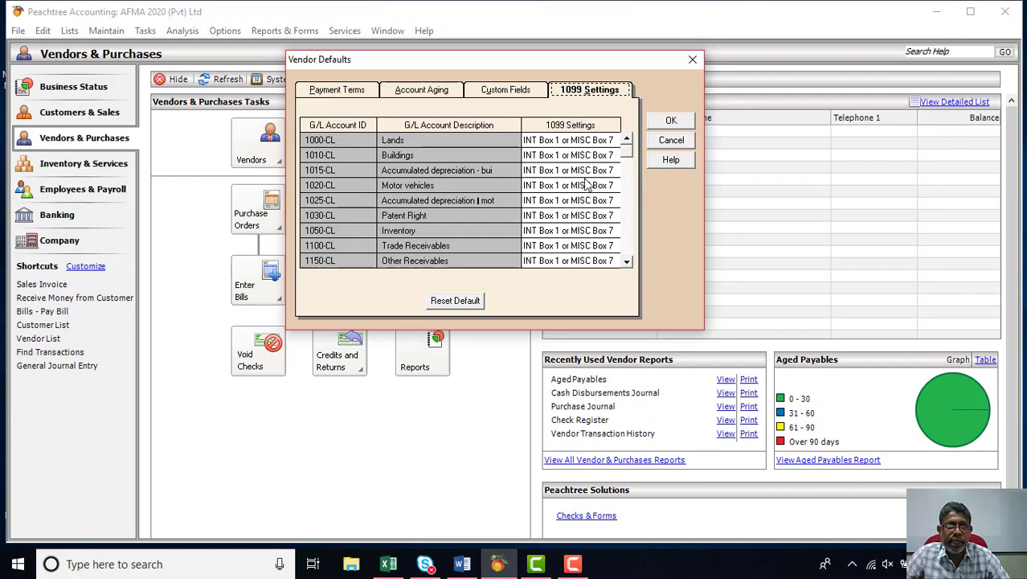
left_click(463, 564)
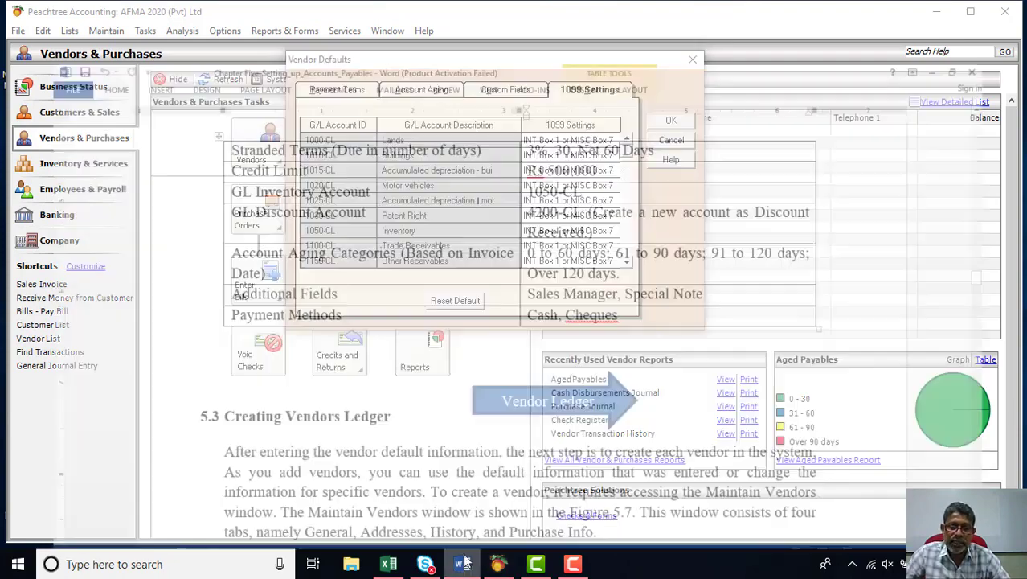
scroll(475, 360, "up", 15)
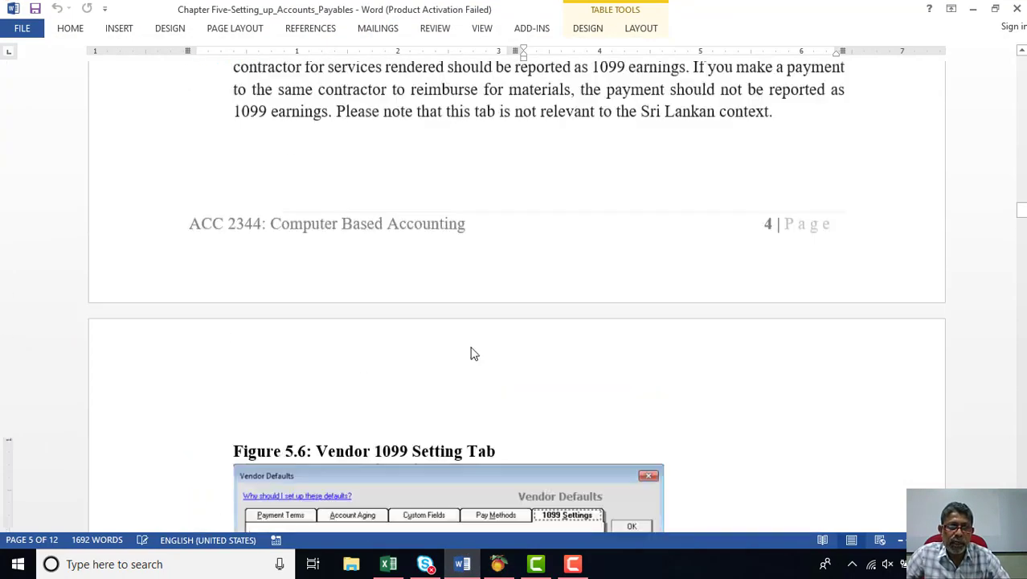
scroll(472, 347, "up", 1)
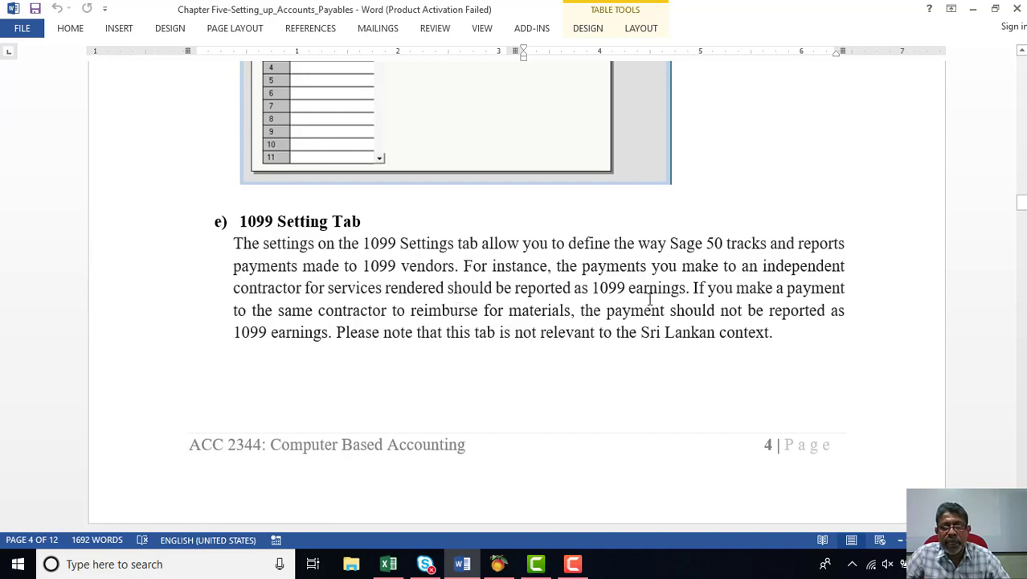
left_click(690, 288)
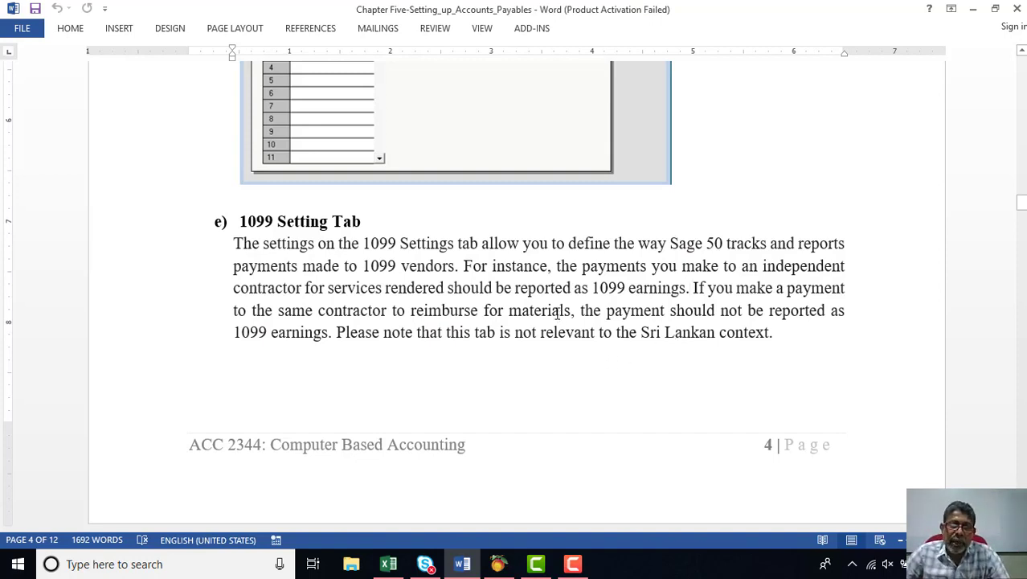
scroll(557, 314, "up", 3)
scroll(557, 314, "down", 3)
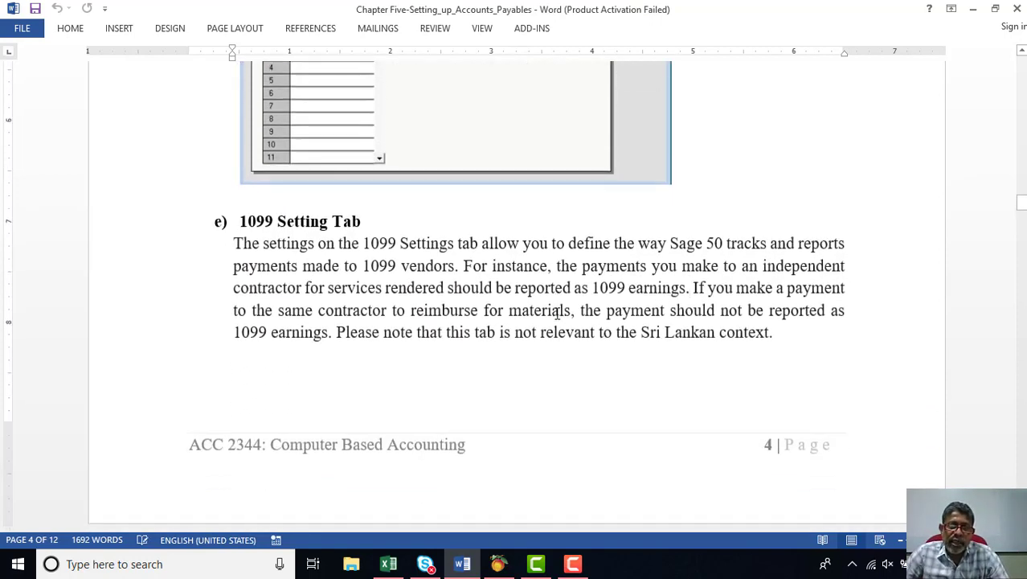
scroll(557, 314, "up", 5)
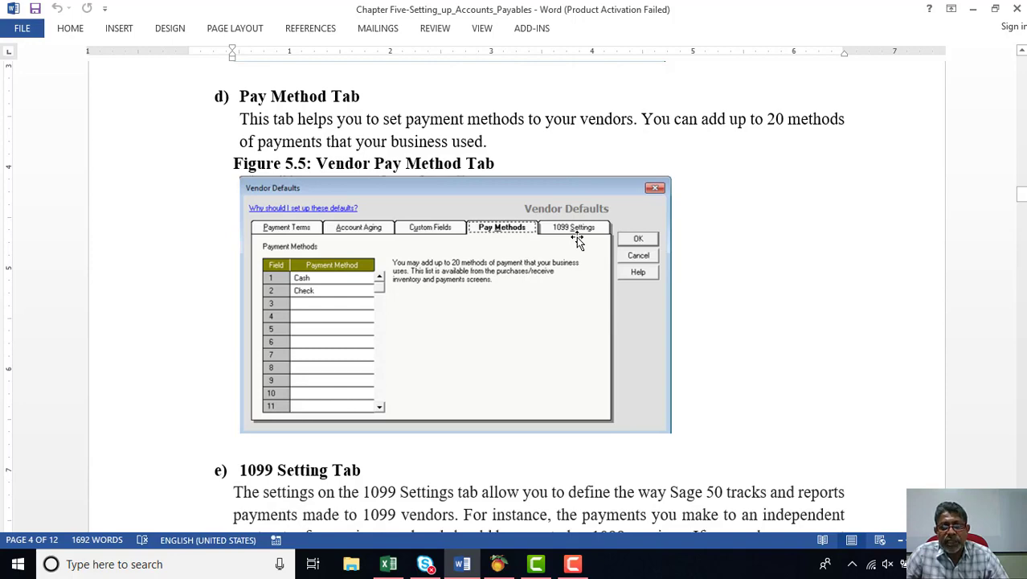
scroll(577, 239, "down", 10)
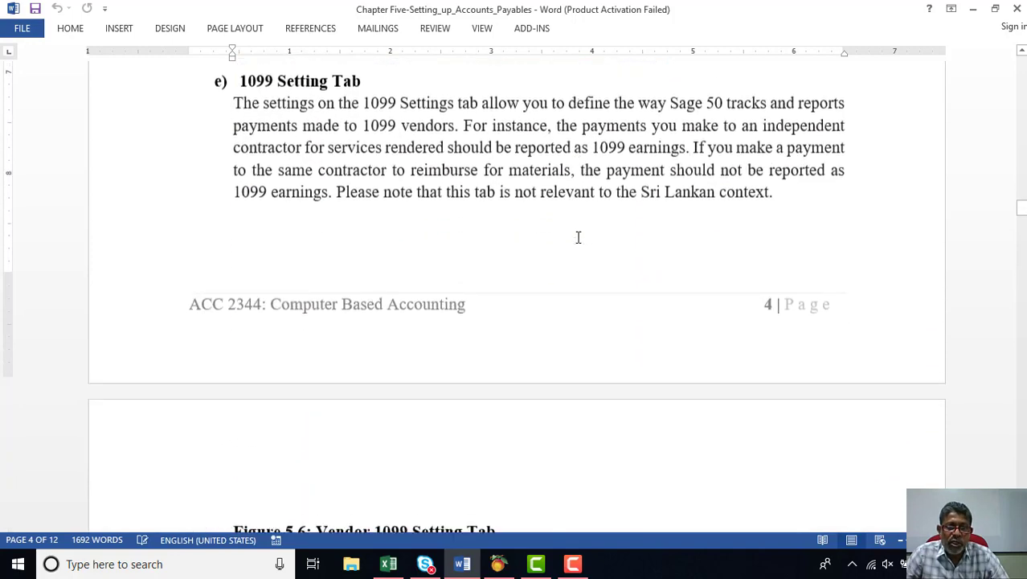
Step: Highlight the Payment Methods row, including "Cash, Cheques", in yellow in the Activity 5.1 vendor defaults table
scroll(577, 237, "down", 10)
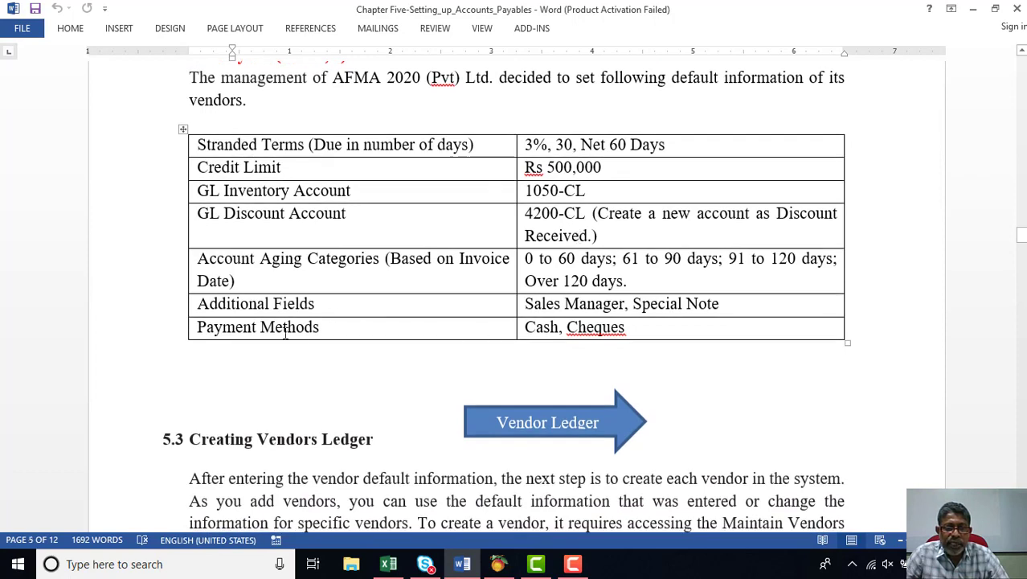
left_click_drag(199, 328, 396, 333)
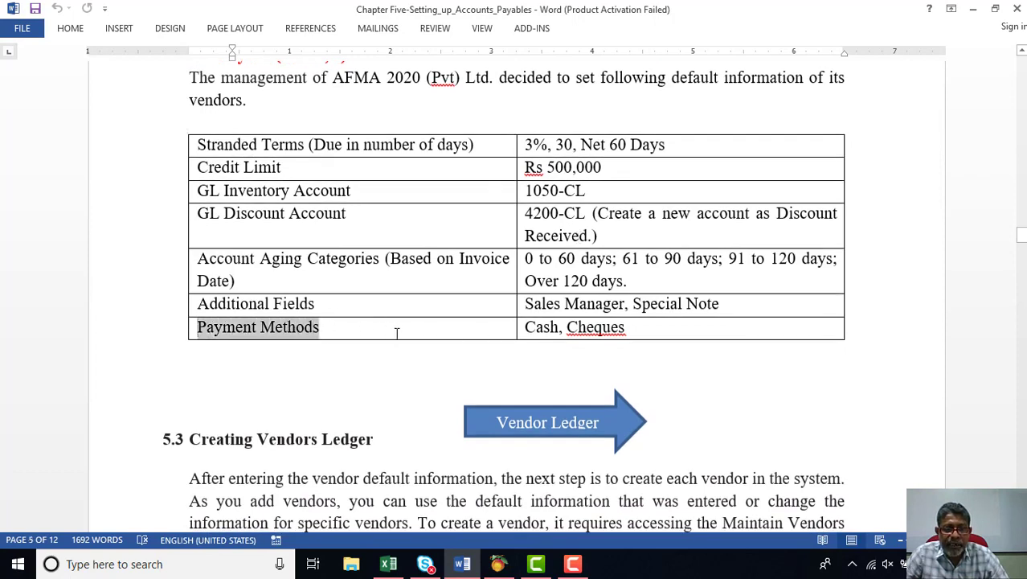
left_click_drag(484, 333, 640, 330)
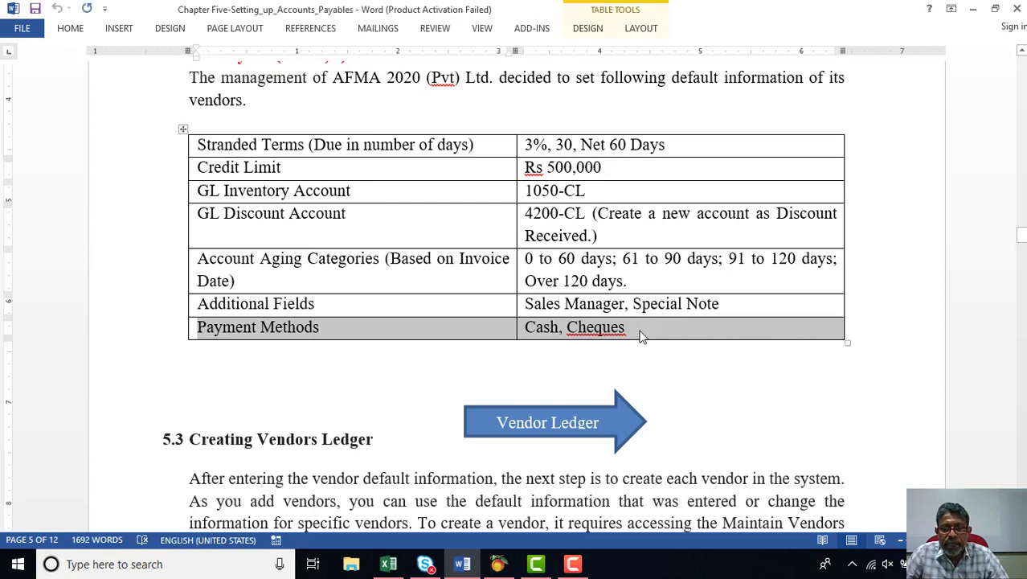
right_click(641, 329)
right_click(635, 329)
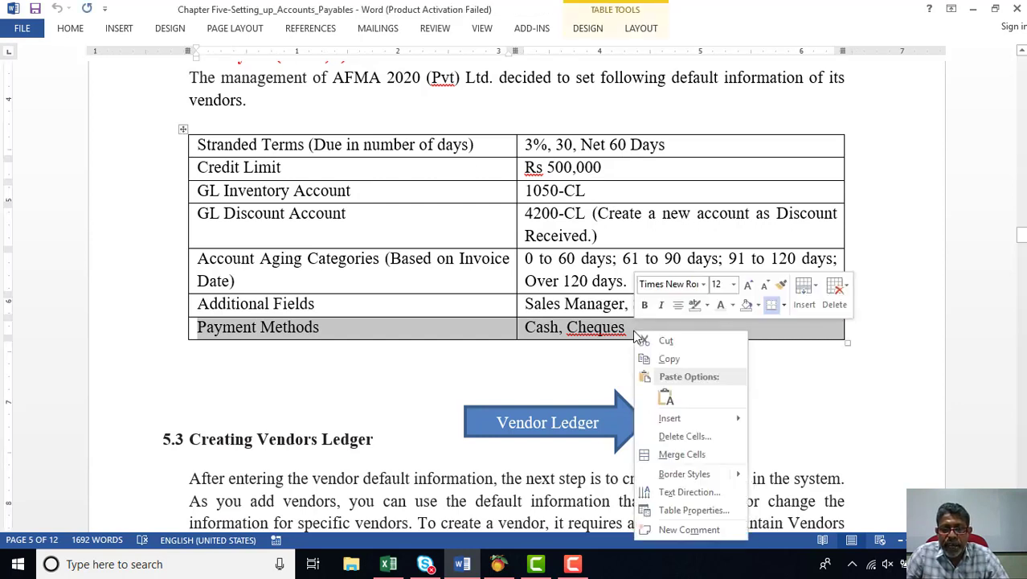
key("Escape")
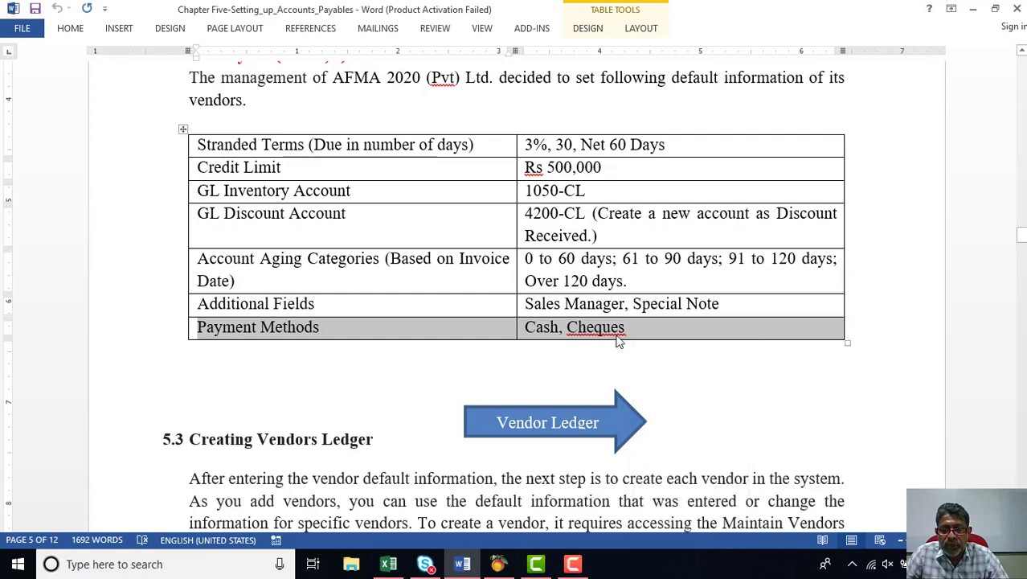
left_click(617, 336)
left_click_drag(627, 328, 400, 326)
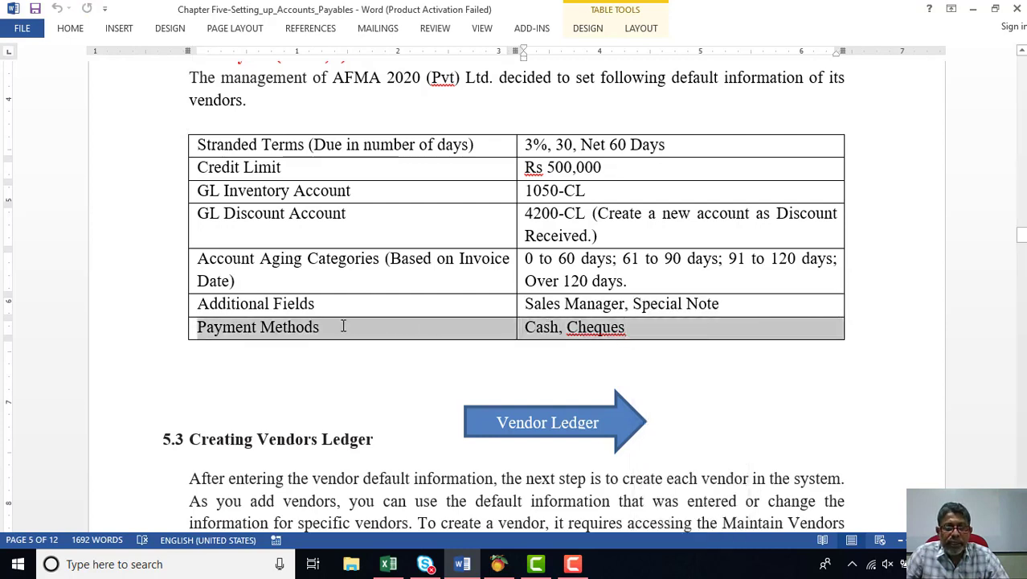
left_click_drag(269, 325, 185, 322)
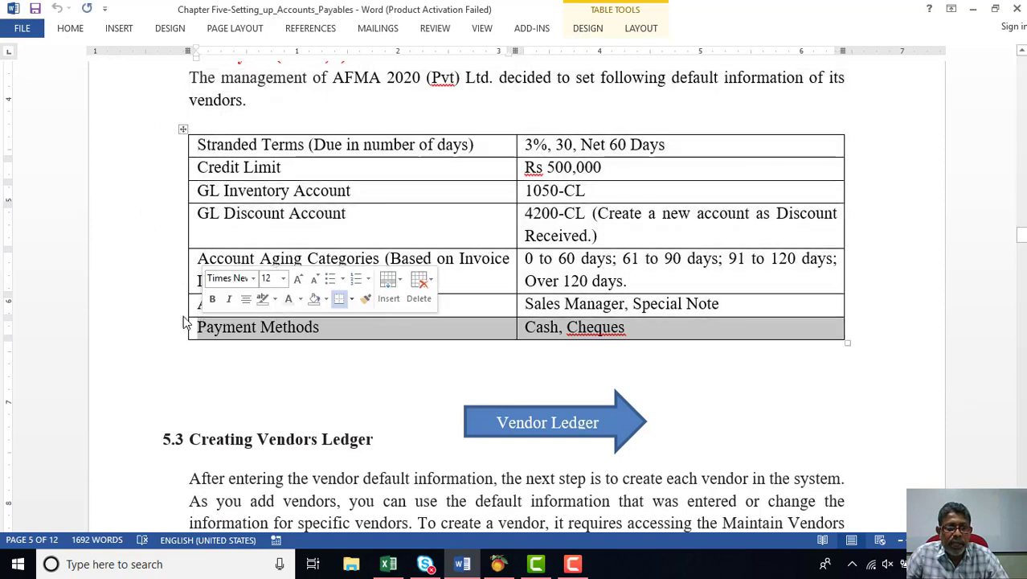
left_click(72, 28)
left_click(282, 78)
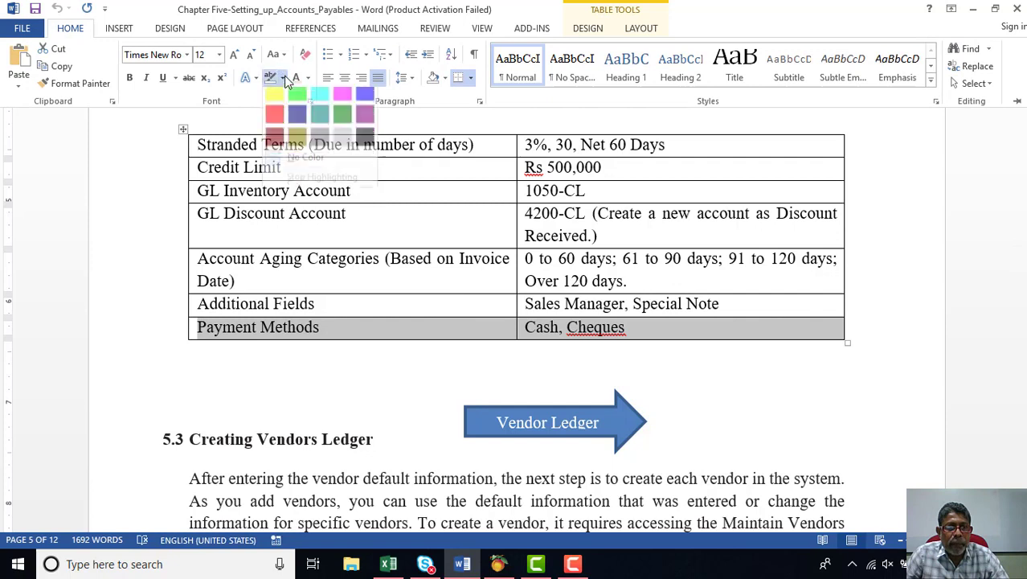
left_click(274, 100)
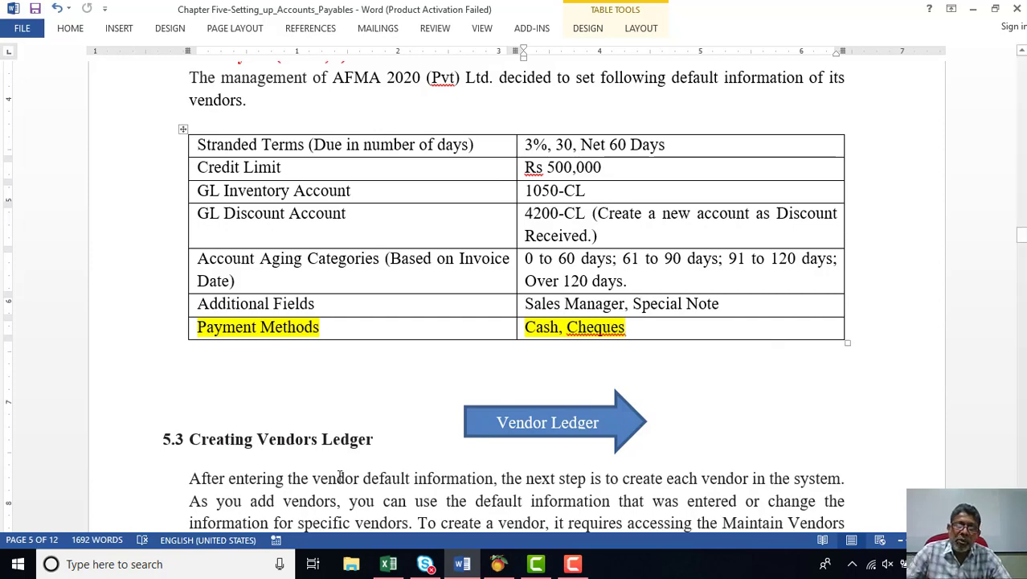
Step: Switch to Peachtree, review the vendor payment terms, account aging and custom fields, and save the vendor defaults
left_click(499, 565)
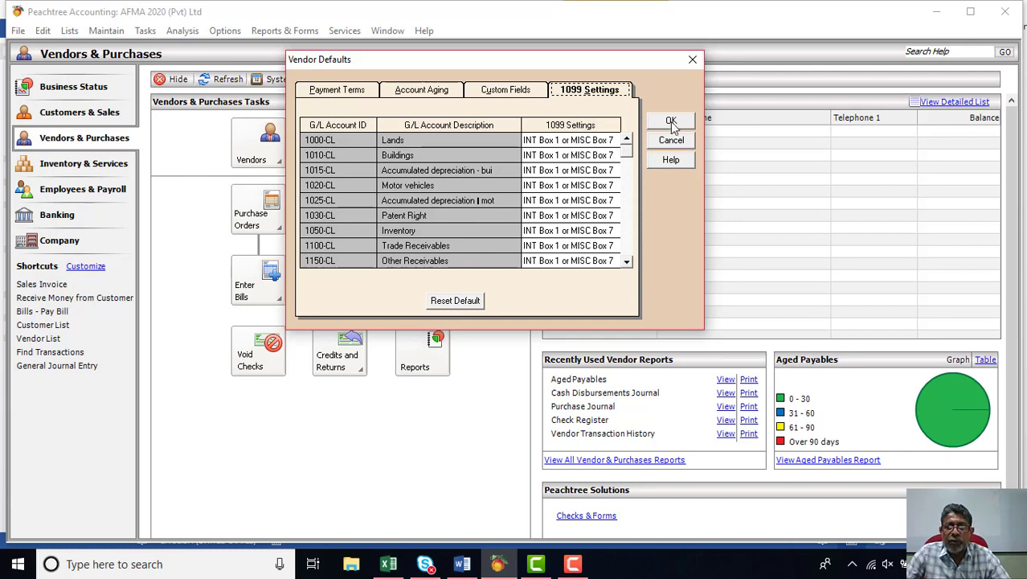
left_click(337, 91)
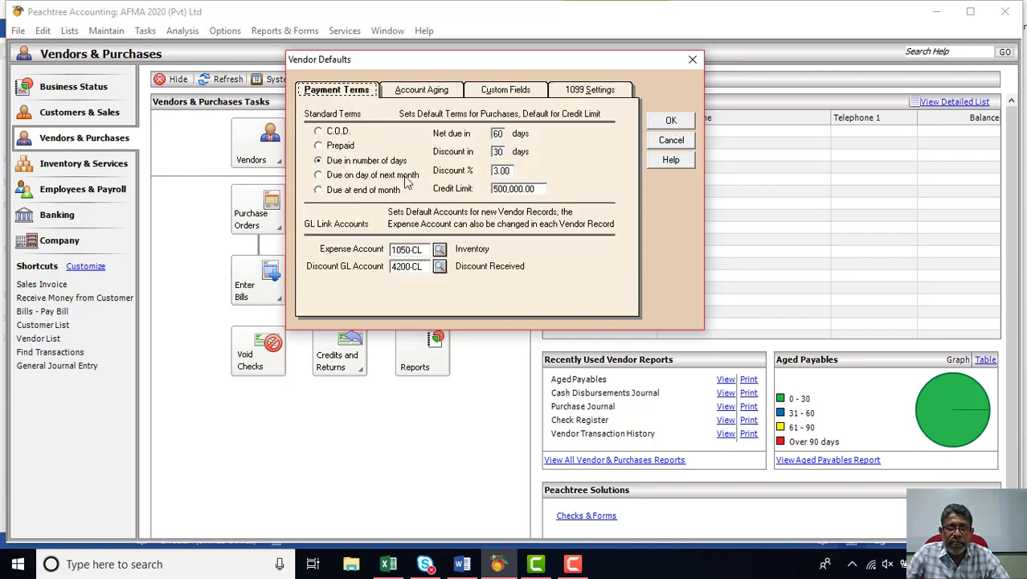
left_click(423, 91)
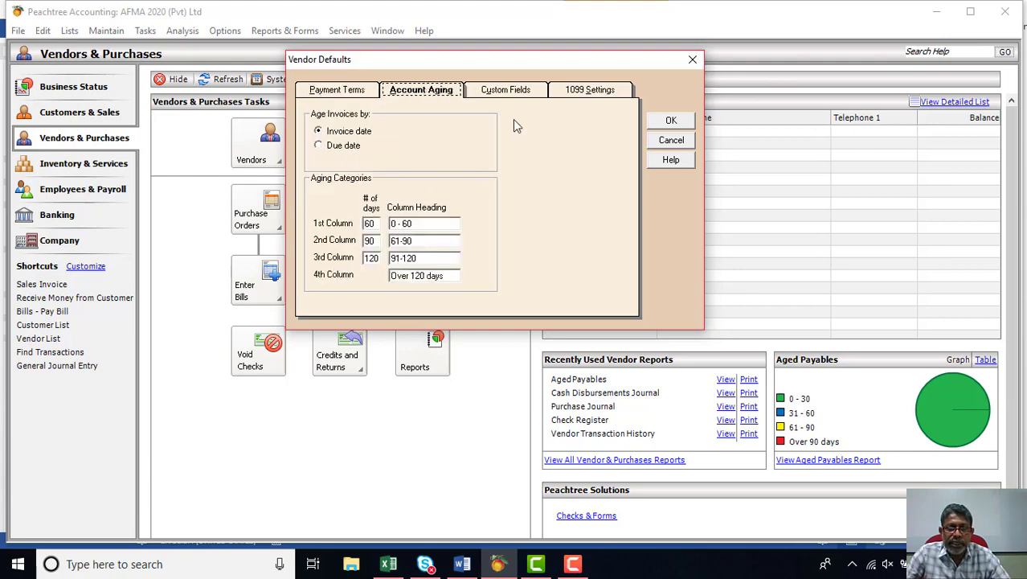
left_click(516, 90)
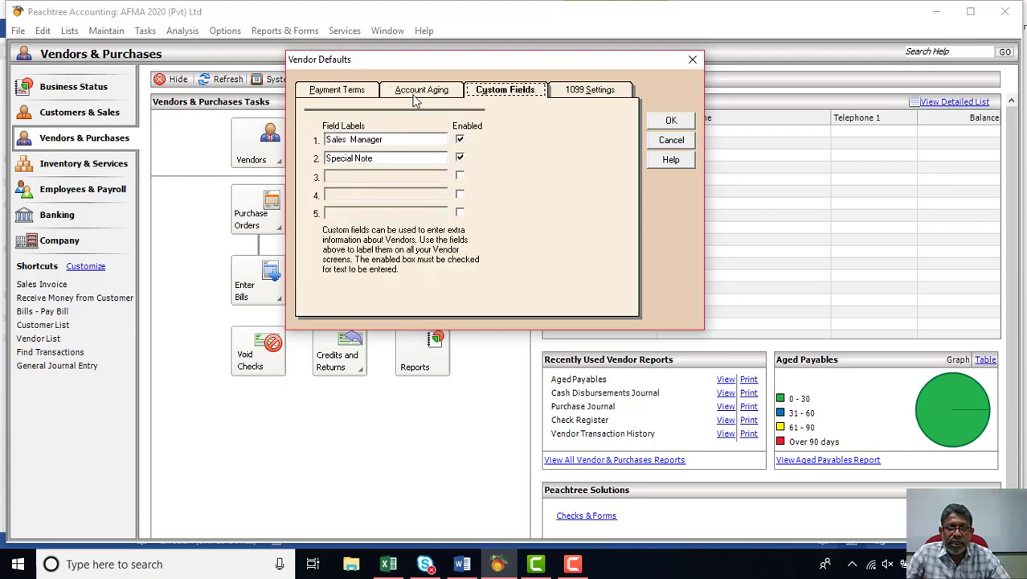
left_click(680, 121)
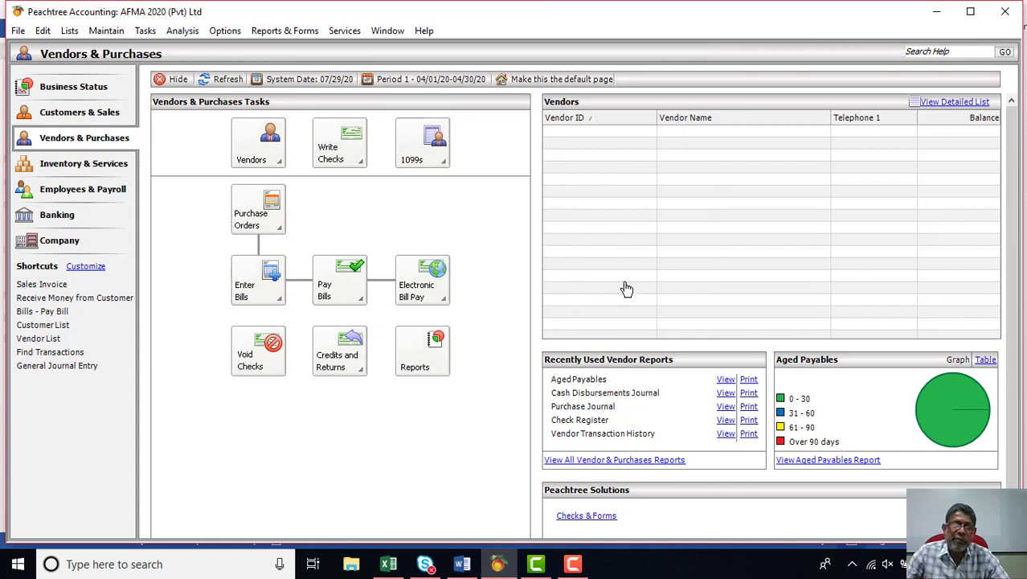